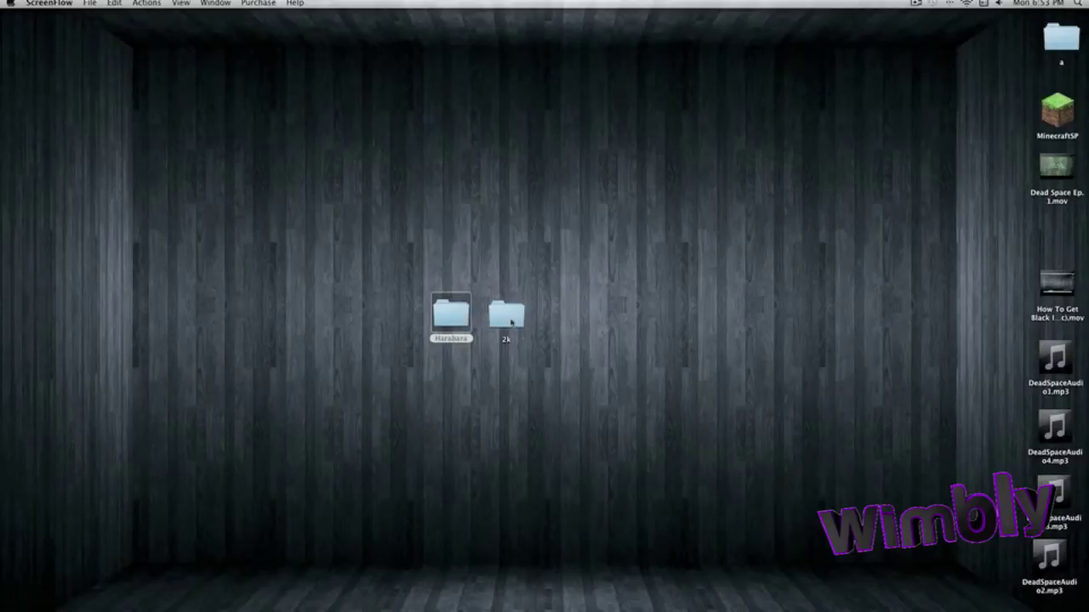
- Select, then deselect, the 2k and Harabara folders on the desktop, twice
{"action": "left_click_drag", "start_coordinate": [538, 286], "coordinate": [251, 256]}
{"action": "left_click", "coordinate": [664, 349]}
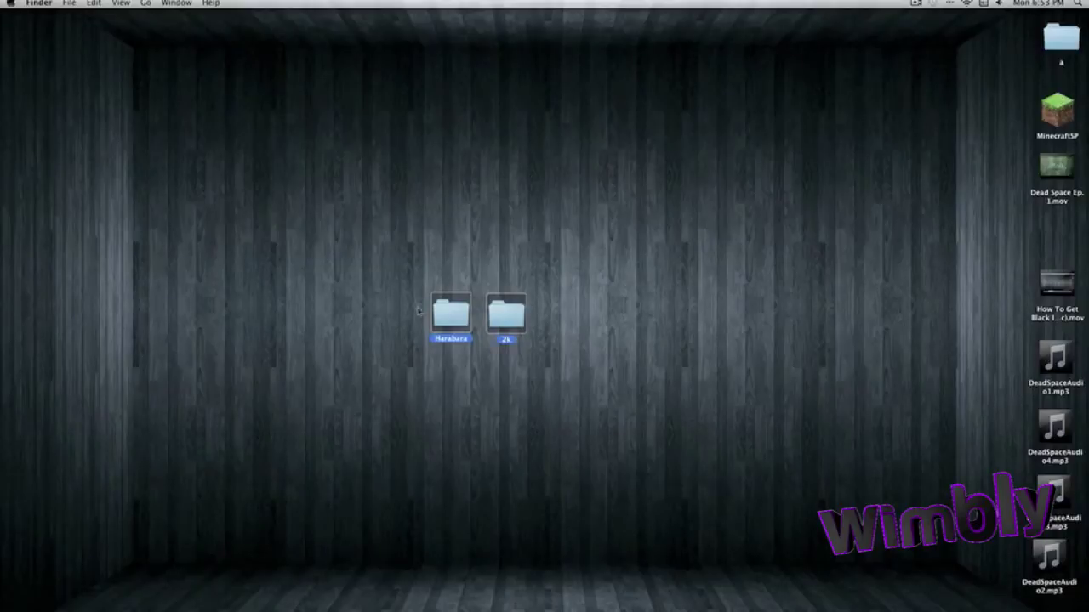
{"action": "left_click_drag", "start_coordinate": [403, 263], "coordinate": [438, 294]}
{"action": "left_click", "coordinate": [551, 333]}
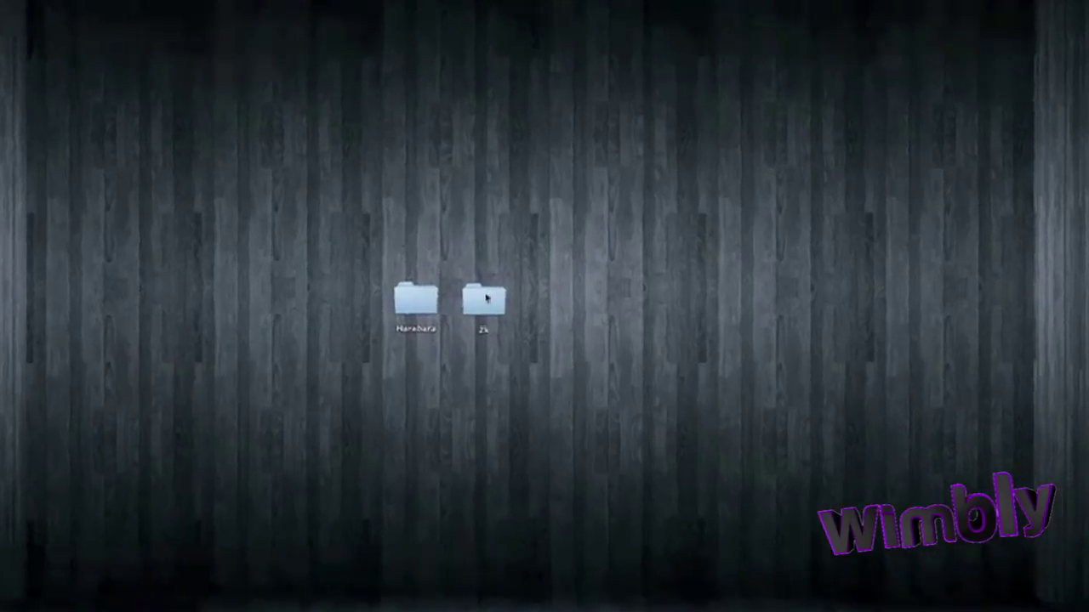
- Open the 2k folder and its 3D Alphabet subfolder, then go back to 2k
{"action": "double_click", "coordinate": [507, 315]}
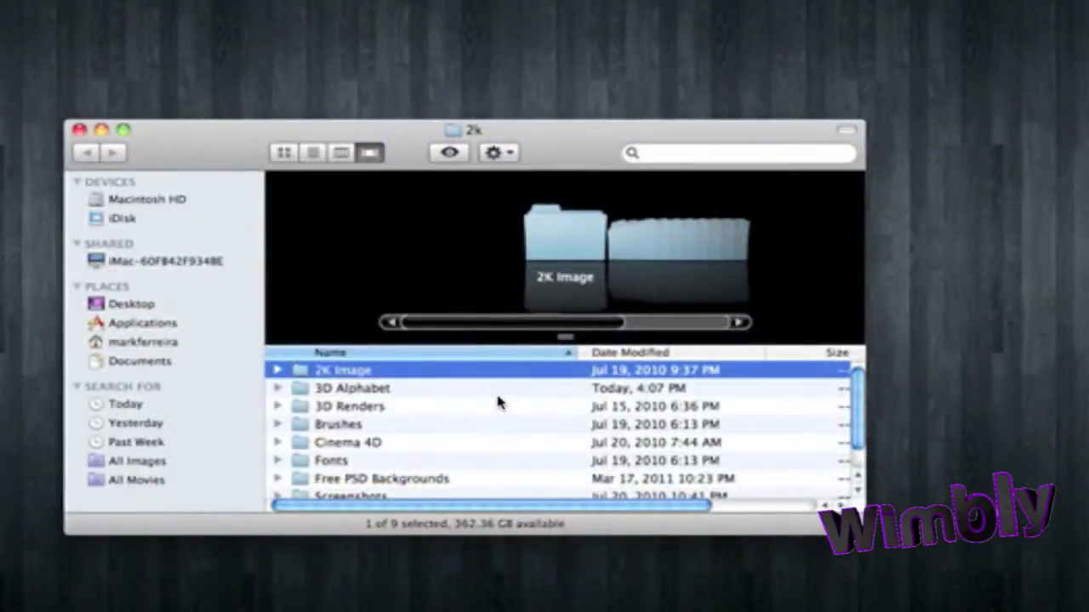
{"action": "left_click", "coordinate": [463, 392]}
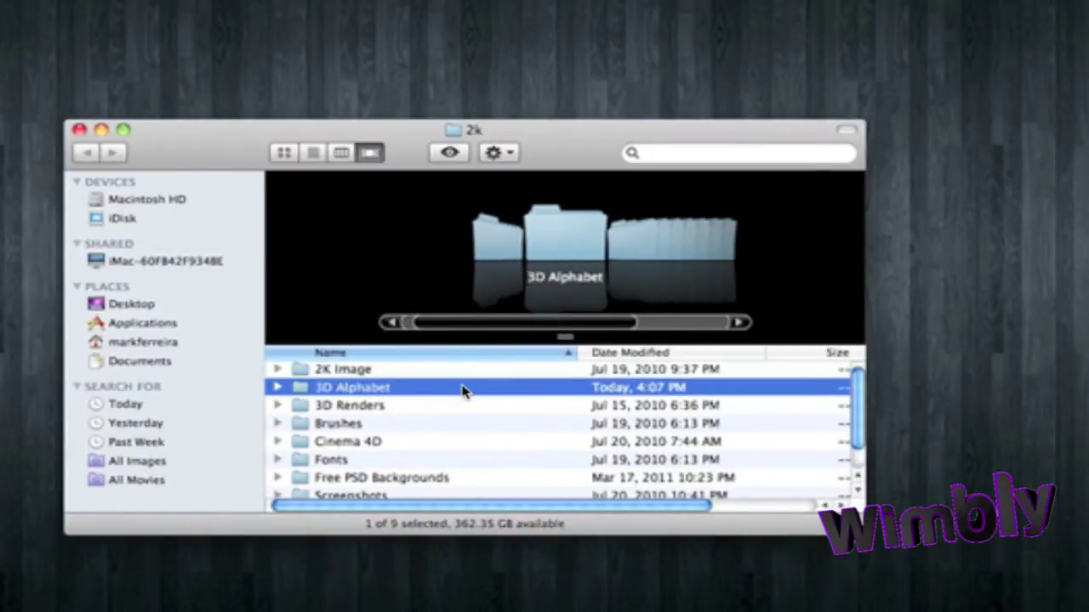
{"action": "double_click", "coordinate": [463, 389]}
{"action": "left_click", "coordinate": [85, 153]}
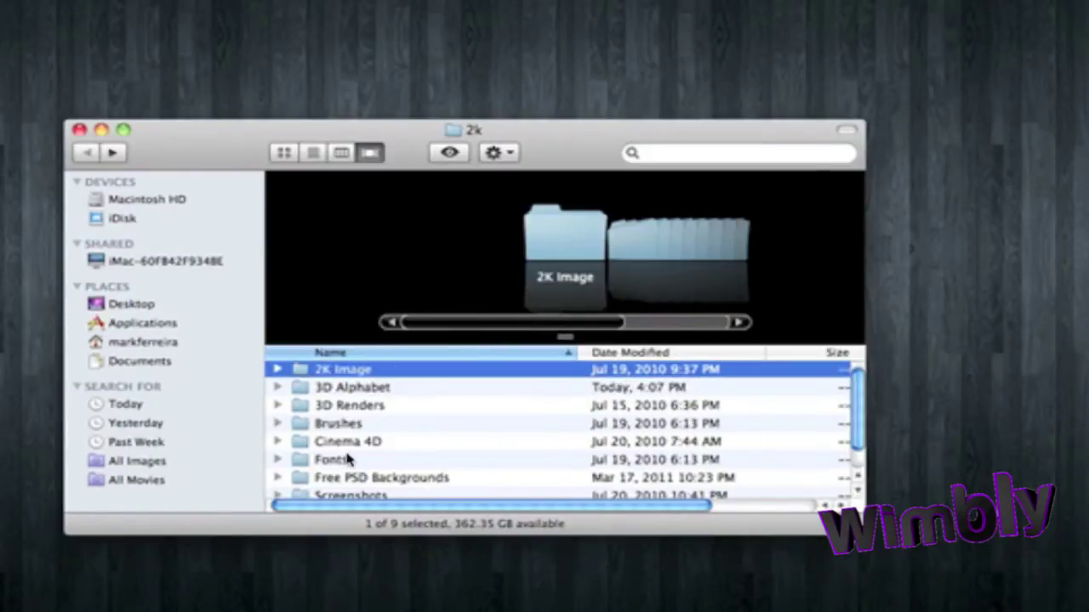
{"action": "scroll", "coordinate": [348, 457], "scroll_direction": "down", "scroll_amount": 1}
{"action": "scroll", "coordinate": [359, 438], "scroll_direction": "up", "scroll_amount": 1}
{"action": "scroll", "coordinate": [359, 438], "scroll_direction": "up", "scroll_amount": 1}
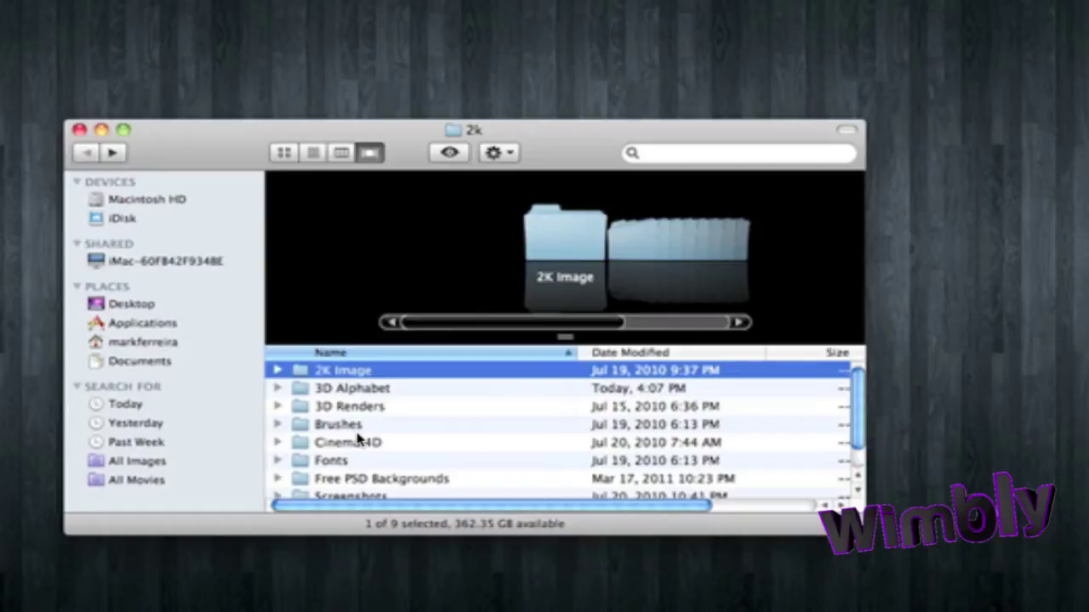
- Reopen 3D Alphabet, browse Amputa Banginz, then navigate back and forward to 3D Alphabet
{"action": "double_click", "coordinate": [360, 390]}
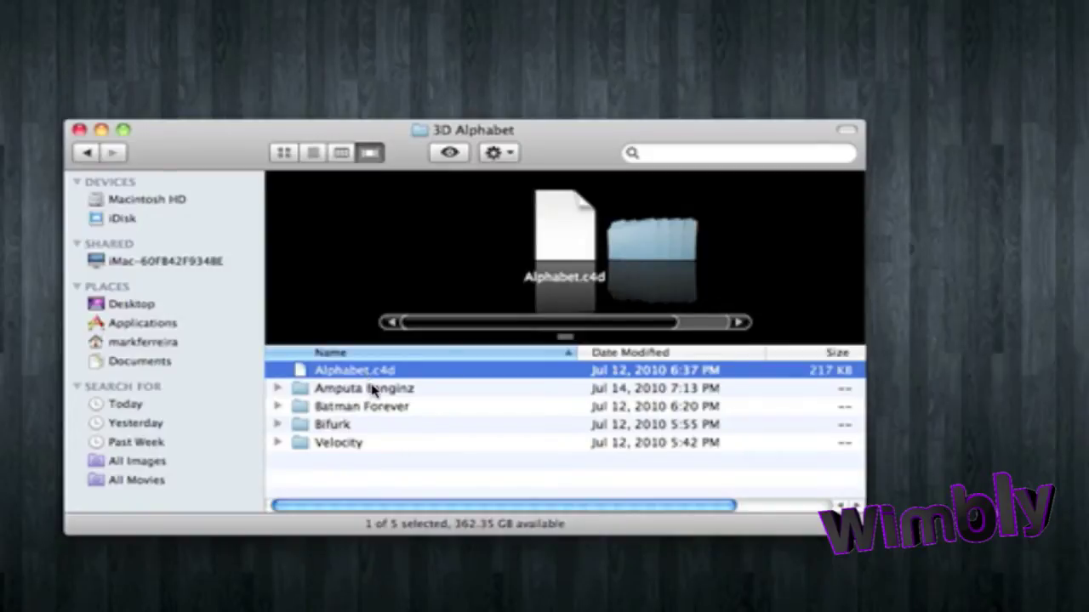
{"action": "double_click", "coordinate": [382, 391]}
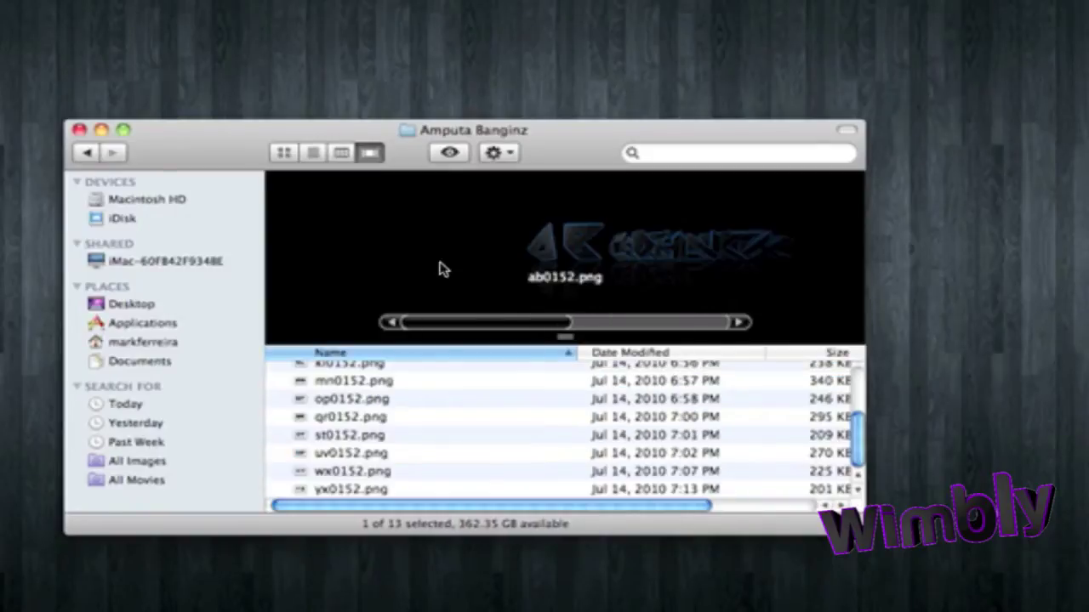
{"action": "scroll", "coordinate": [437, 266], "scroll_direction": "down", "scroll_amount": 4}
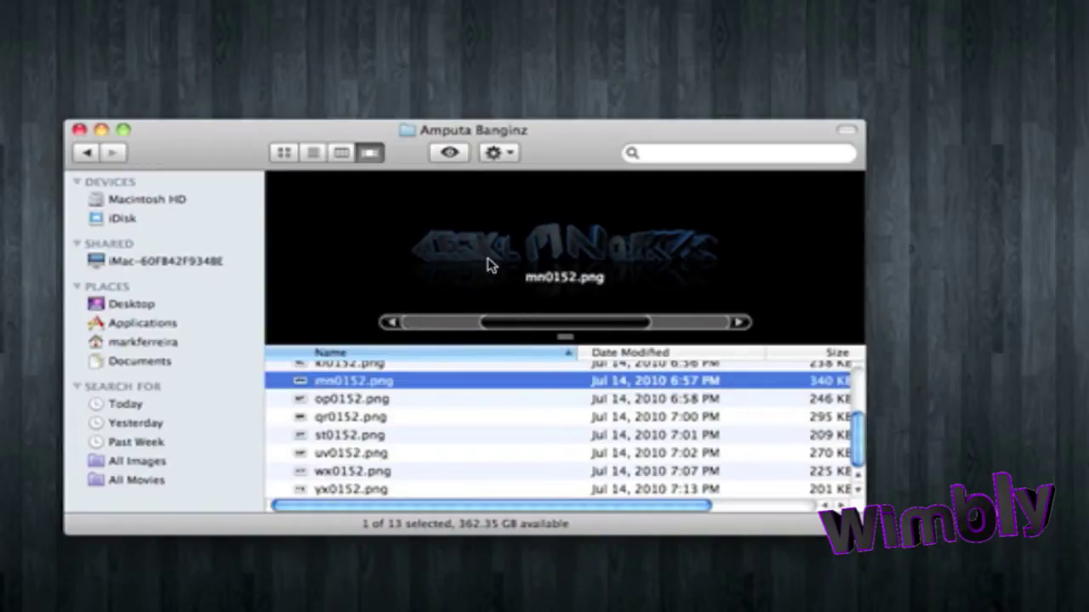
{"action": "scroll", "coordinate": [487, 264], "scroll_direction": "up", "scroll_amount": 2}
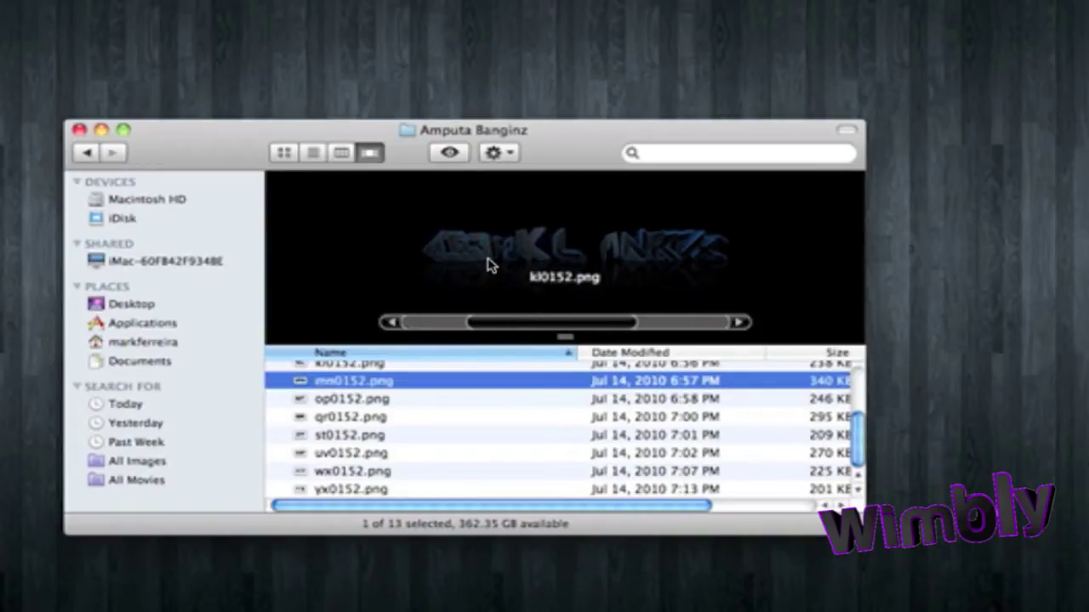
{"action": "left_click", "coordinate": [86, 152]}
{"action": "left_click", "coordinate": [86, 152]}
{"action": "left_click", "coordinate": [111, 152]}
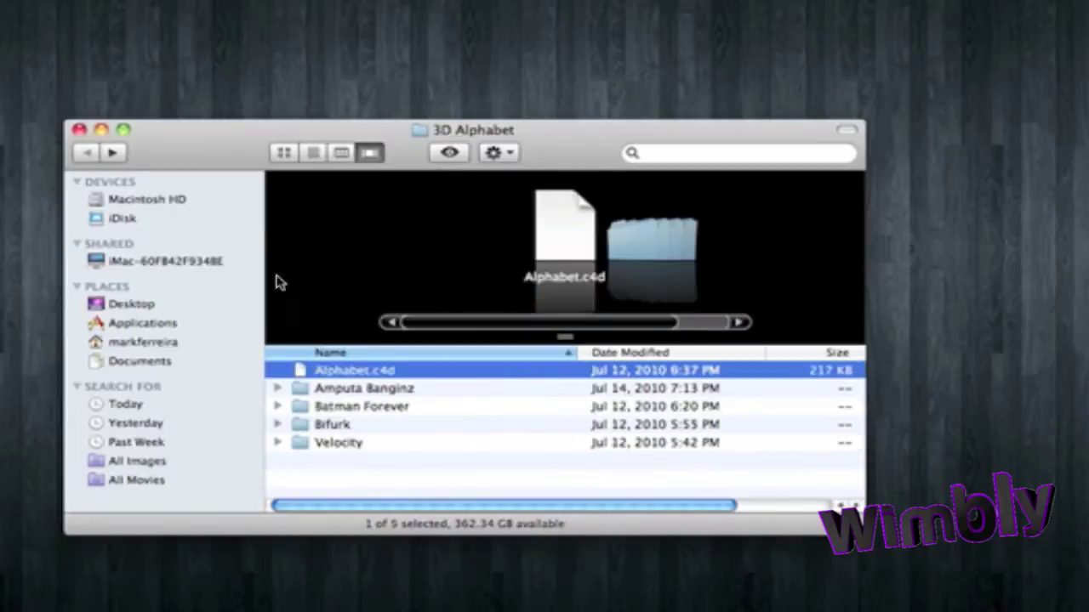
- Browse another font folder's letter renders, then close the Finder window
{"action": "double_click", "coordinate": [438, 407]}
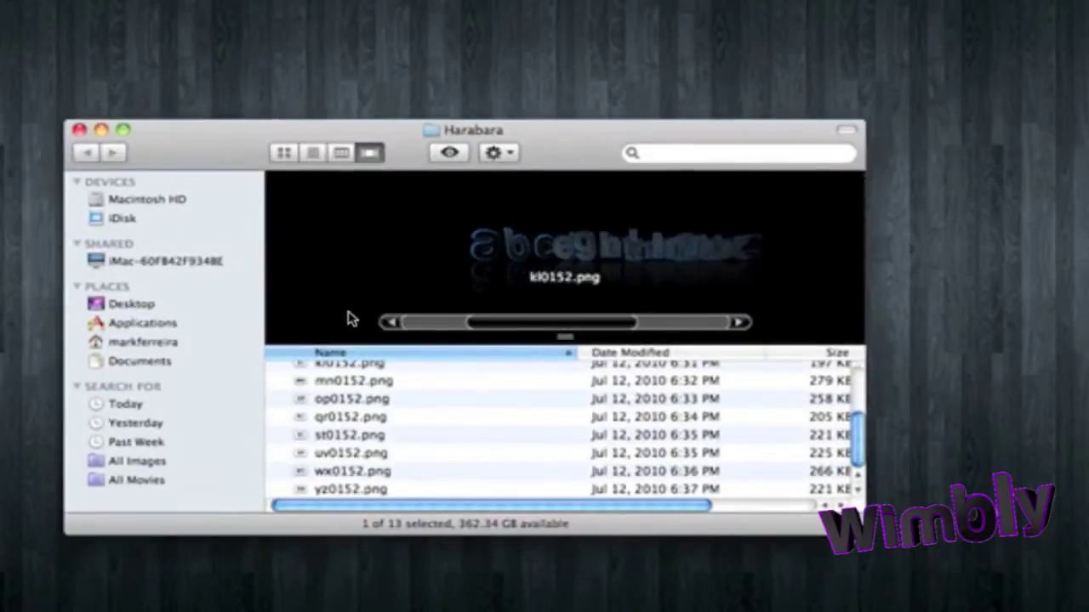
{"action": "scroll", "coordinate": [331, 321], "scroll_direction": "up", "scroll_amount": 2}
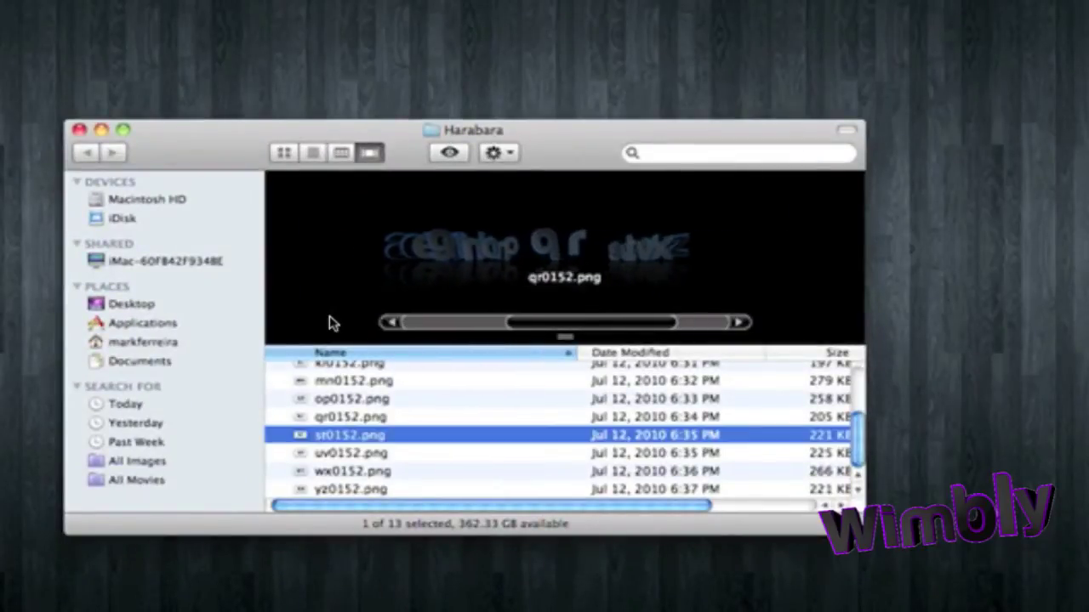
{"action": "scroll", "coordinate": [348, 243], "scroll_direction": "up", "scroll_amount": 4}
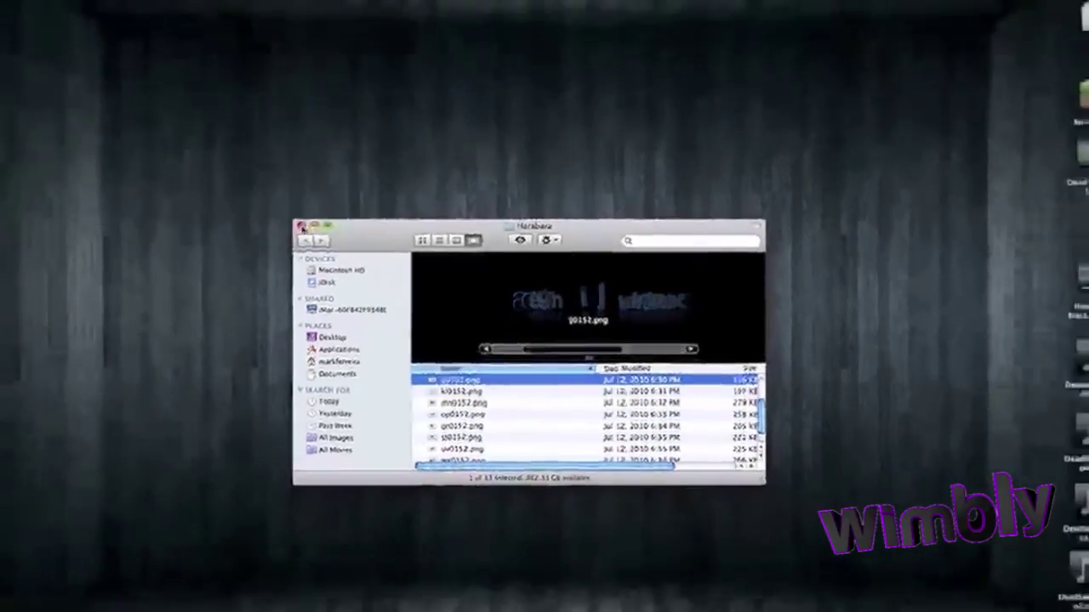
{"action": "key", "text": "super+w"}
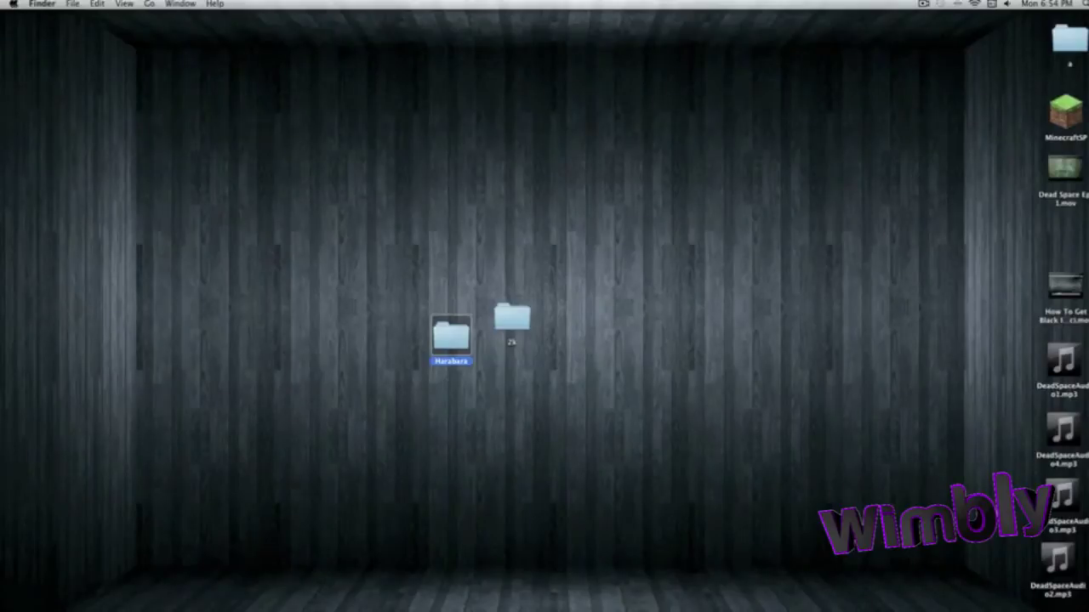
- Switch to Photoshop CS4 from the Dock and start a new document with Cmd+N
{"action": "mouse_move", "coordinate": [931, 606]}
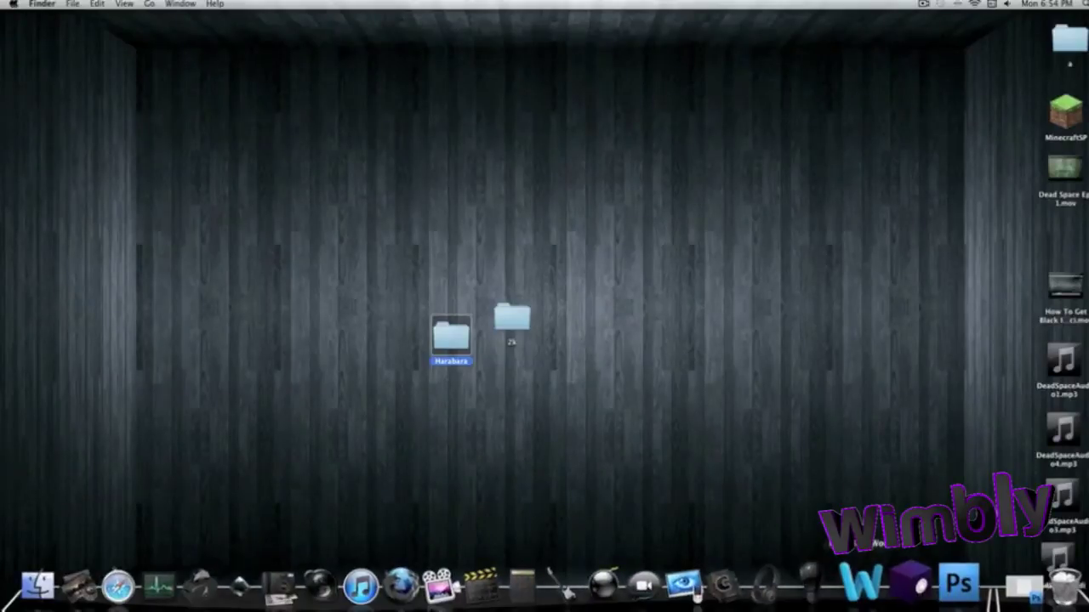
{"action": "left_click", "coordinate": [938, 596]}
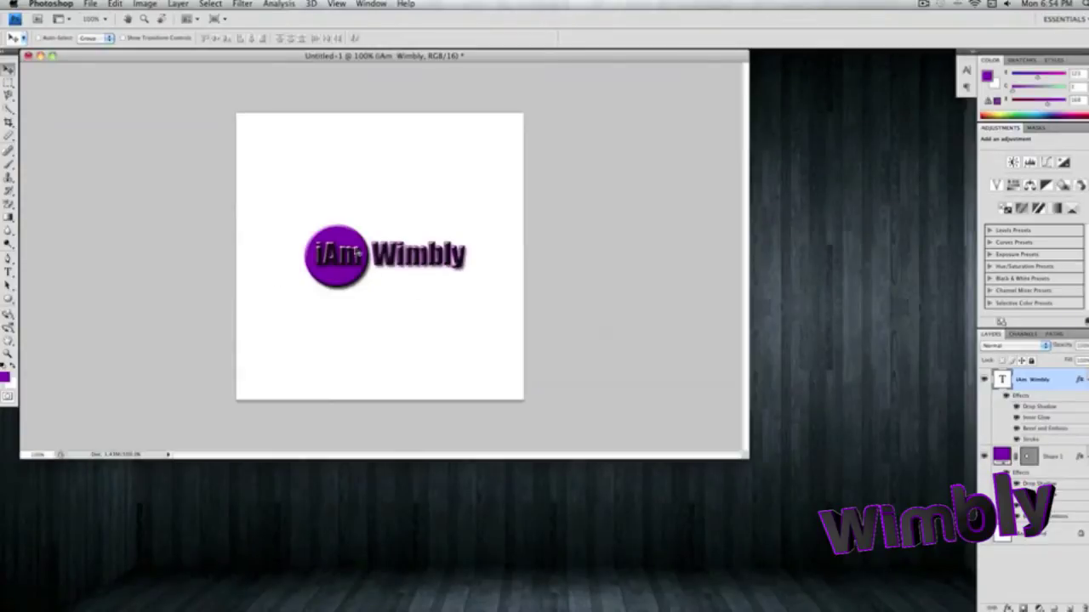
{"action": "left_click", "coordinate": [91, 4]}
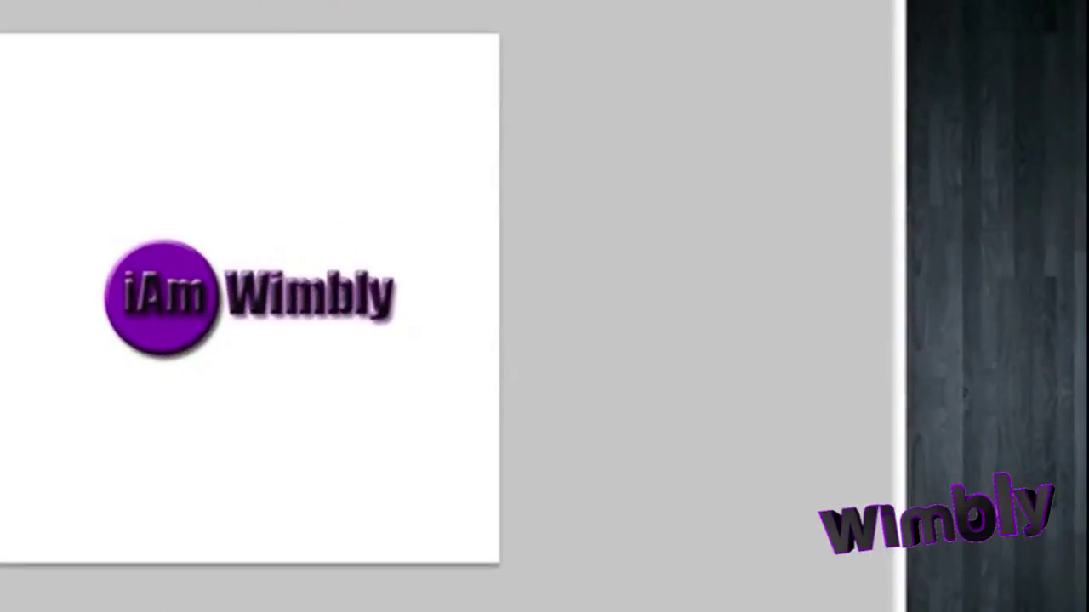
{"action": "key", "text": "super+n"}
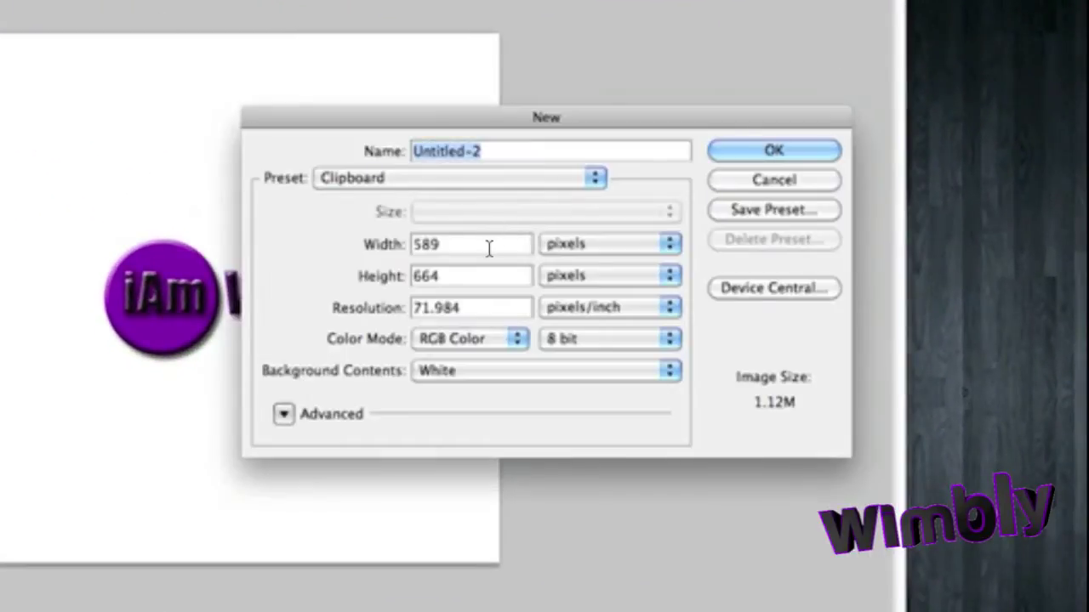
- Create a document named Tutorial at 480×272 pixels, 72 ppi, 16 bit
{"action": "double_click", "coordinate": [486, 248]}
{"action": "left_click_drag", "start_coordinate": [481, 152], "coordinate": [413, 151]}
{"action": "type", "text": "Tut"}
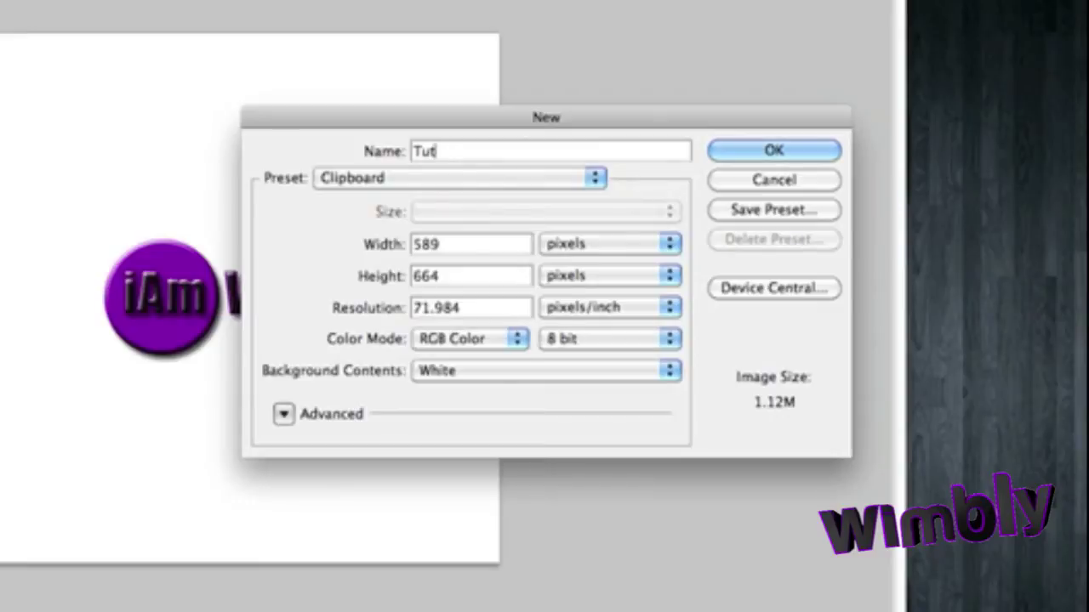
{"action": "type", "text": "orial"}
{"action": "double_click", "coordinate": [505, 250]}
{"action": "type", "text": "480"}
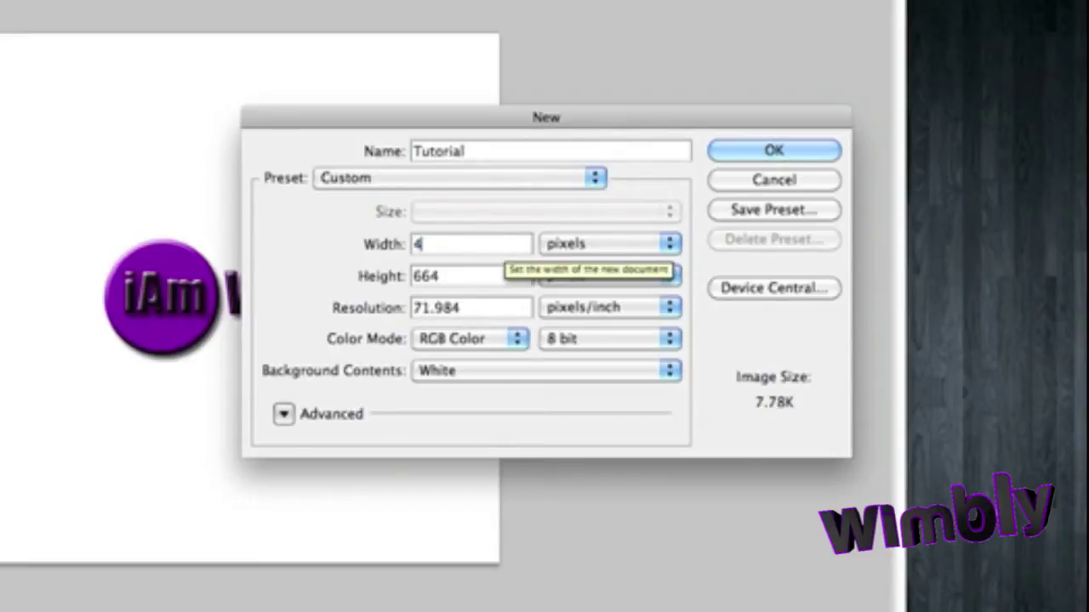
{"action": "left_click", "coordinate": [471, 278]}
{"action": "double_click", "coordinate": [471, 278]}
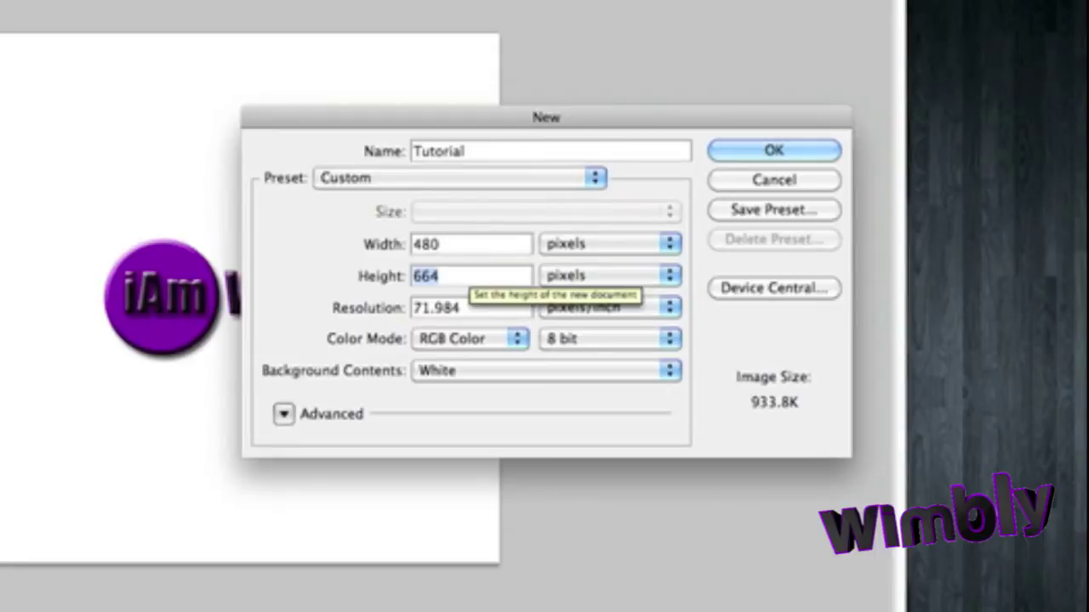
{"action": "type", "text": "272"}
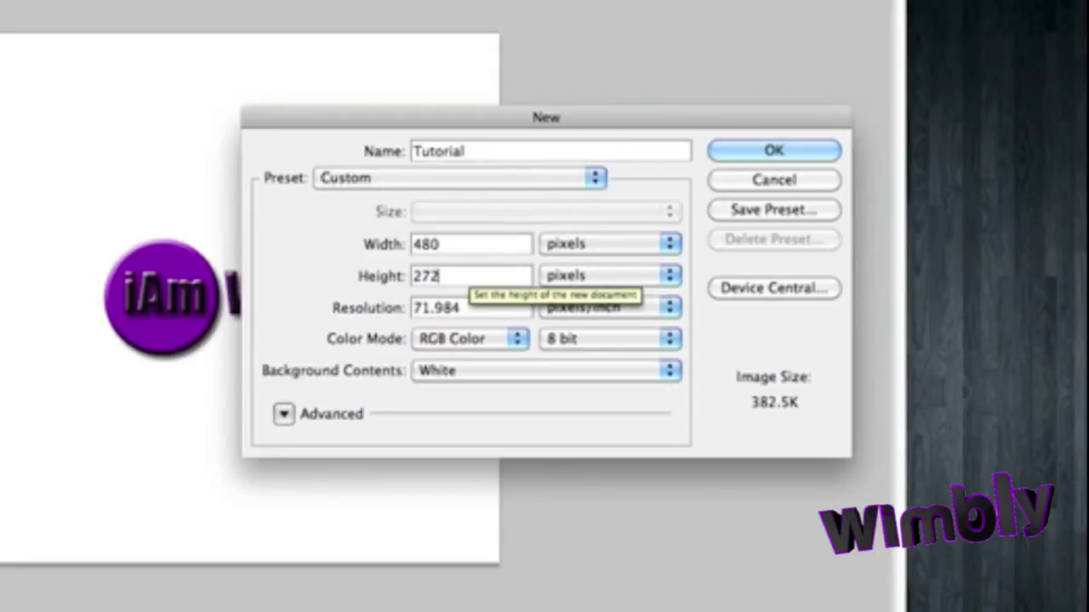
{"action": "double_click", "coordinate": [462, 309]}
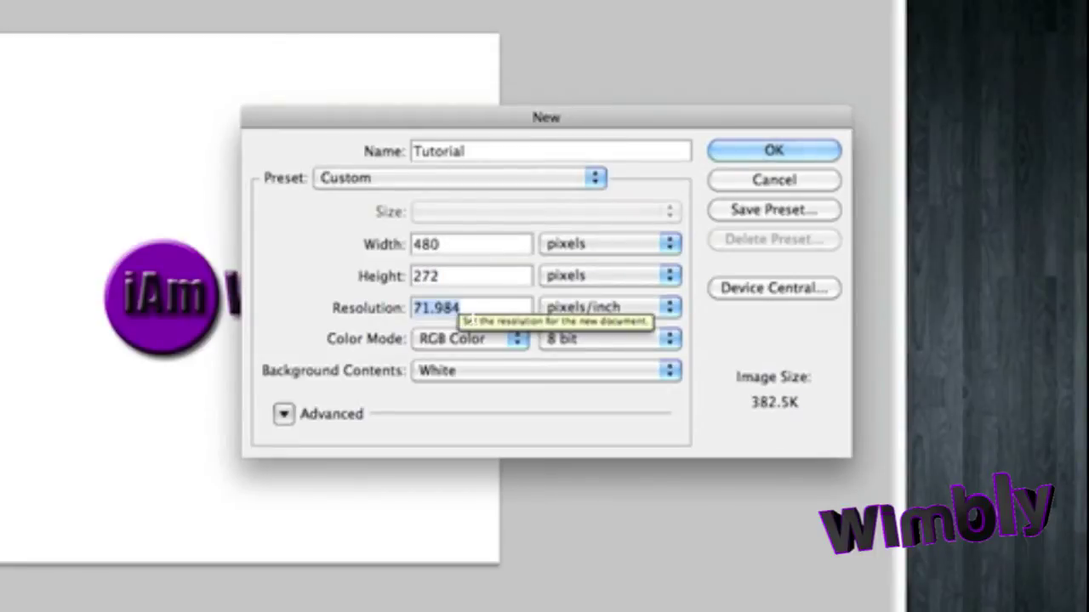
{"action": "type", "text": "72"}
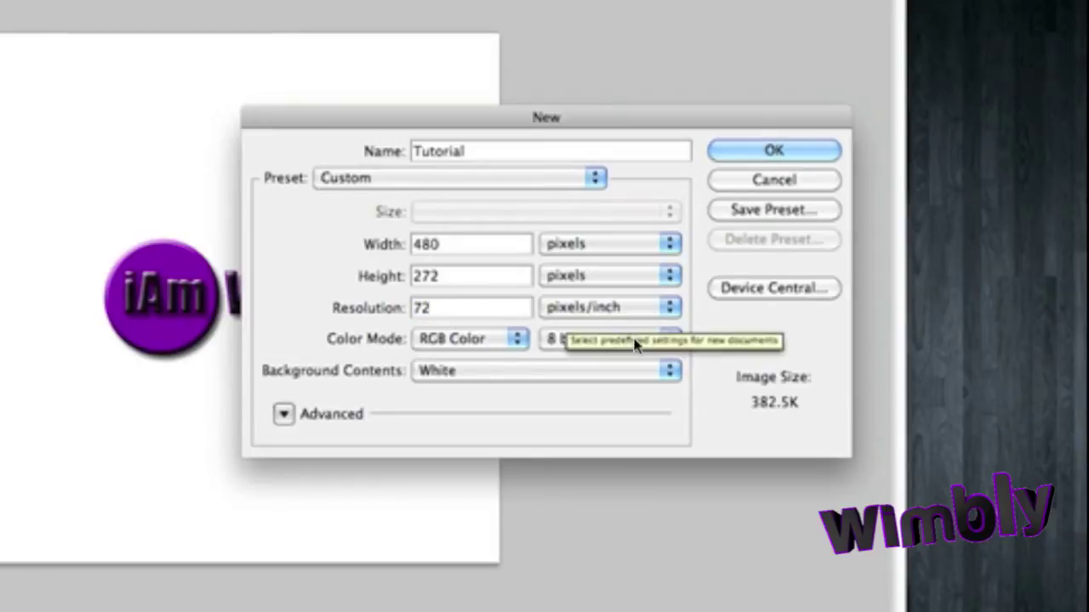
{"action": "left_click", "coordinate": [647, 339]}
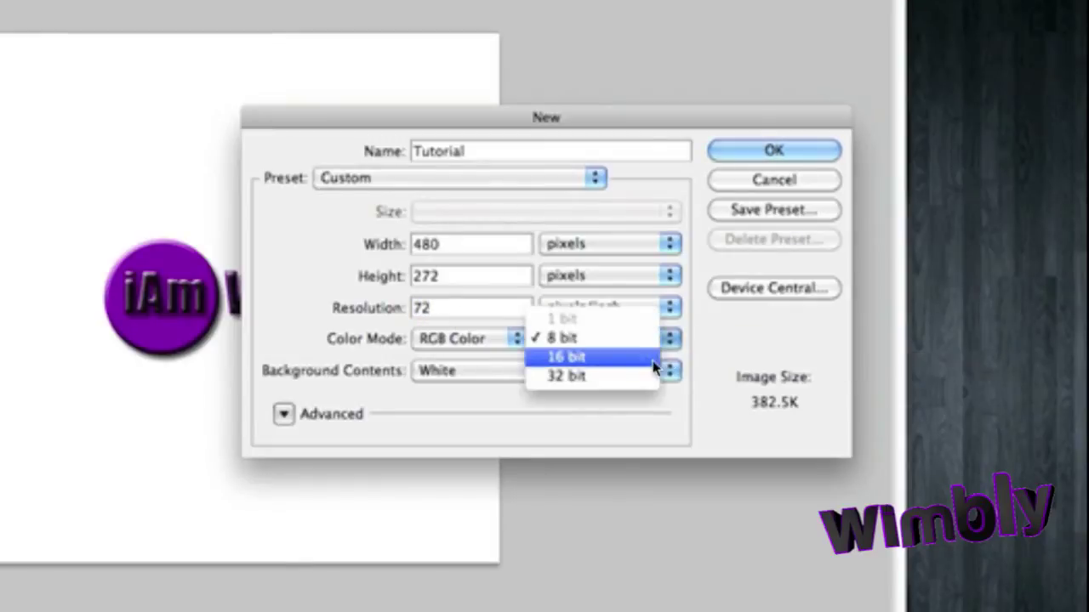
{"action": "left_click", "coordinate": [648, 358]}
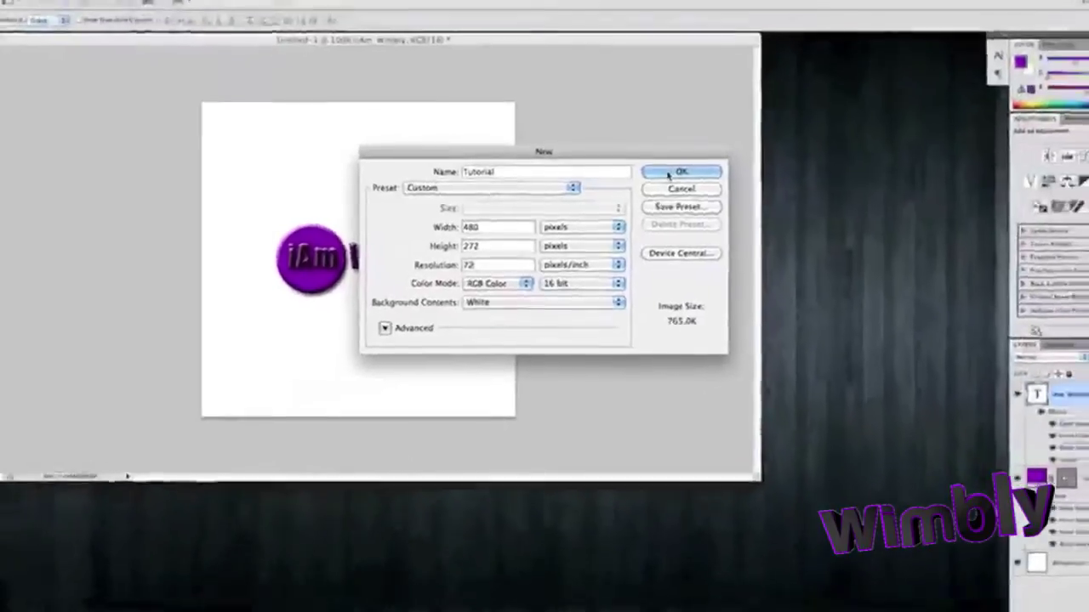
{"action": "key", "text": "Return"}
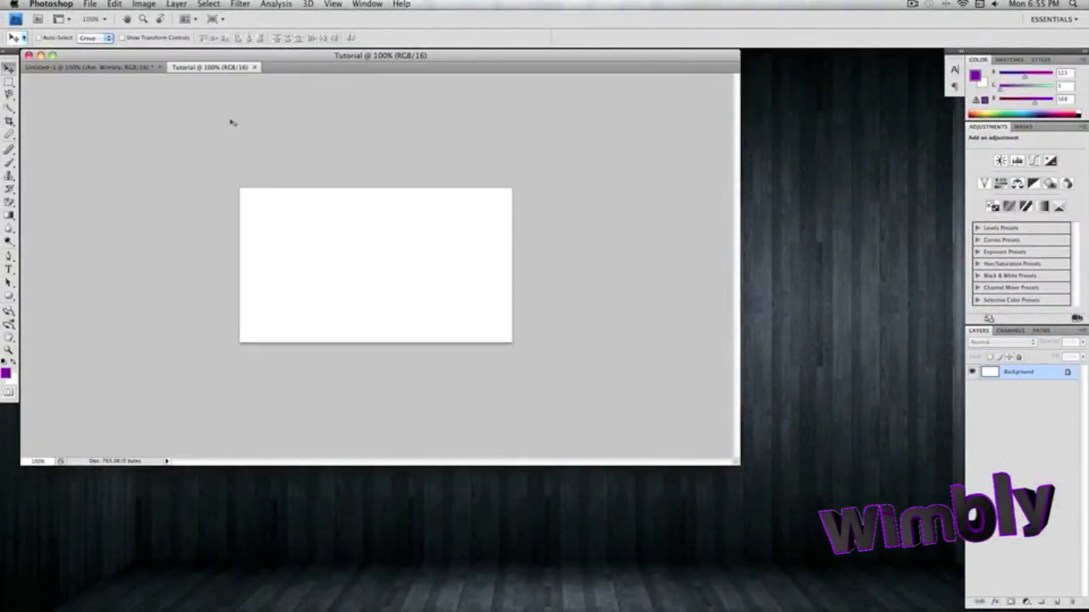
- Open mn0152.png from the Desktop's Harabara folder
{"action": "left_click_drag", "start_coordinate": [313, 56], "coordinate": [317, 57]}
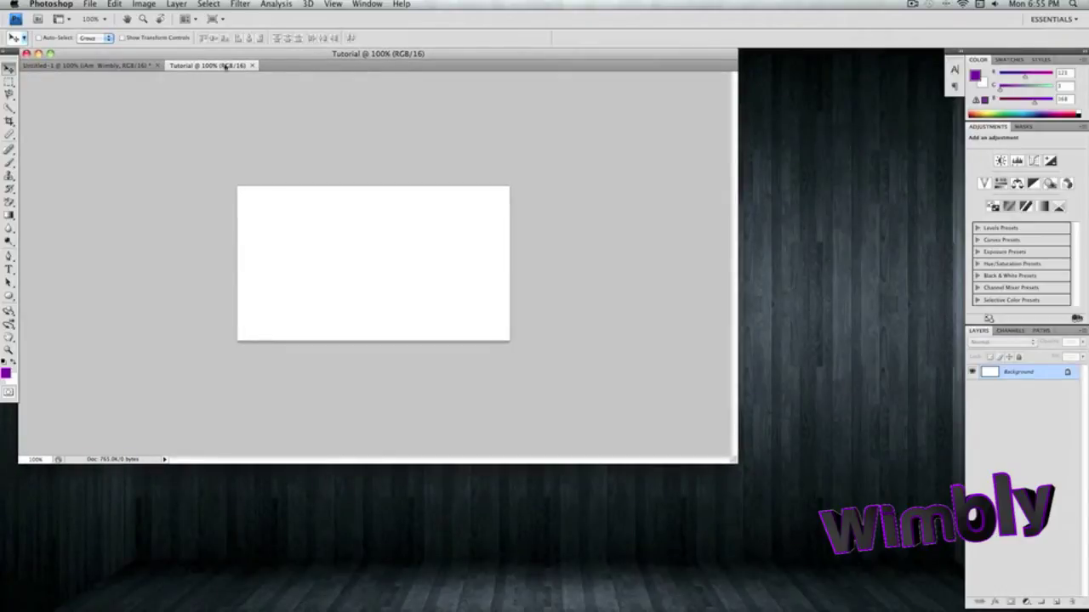
{"action": "left_click", "coordinate": [91, 3]}
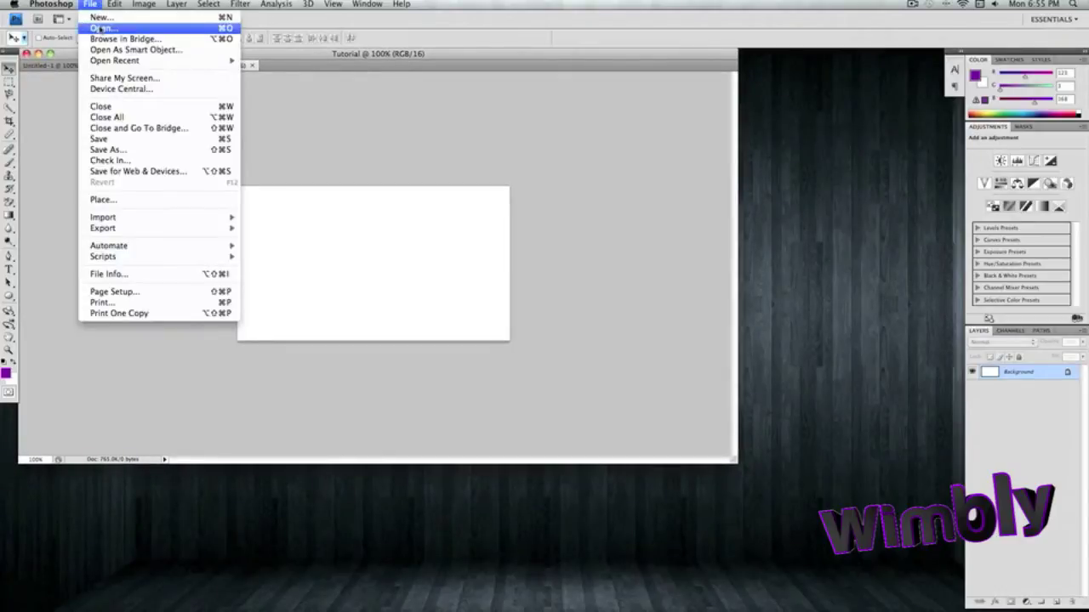
{"action": "left_click", "coordinate": [100, 28]}
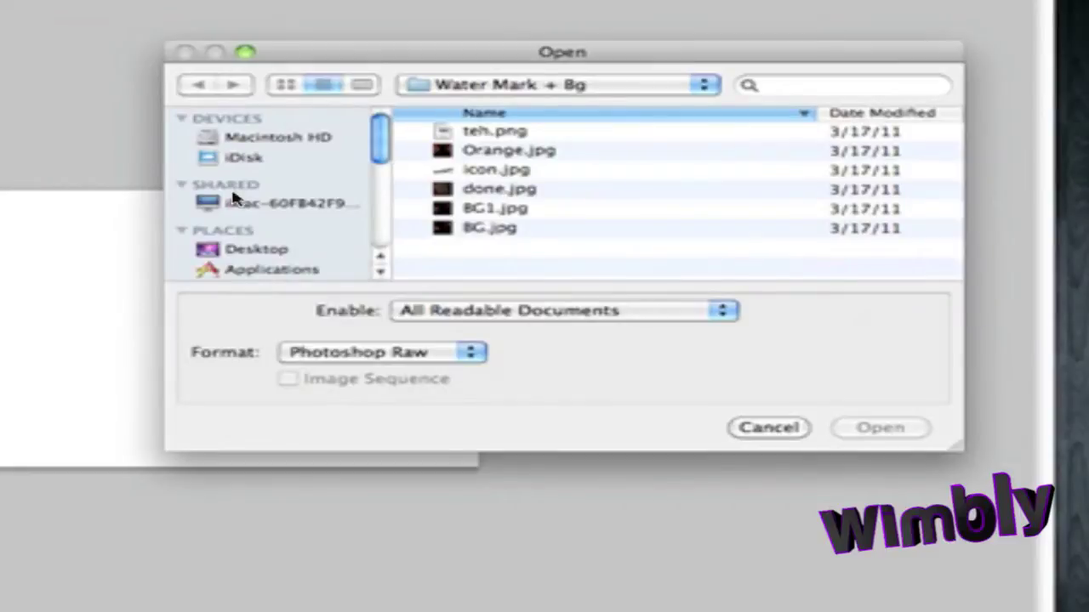
{"action": "left_click", "coordinate": [250, 248]}
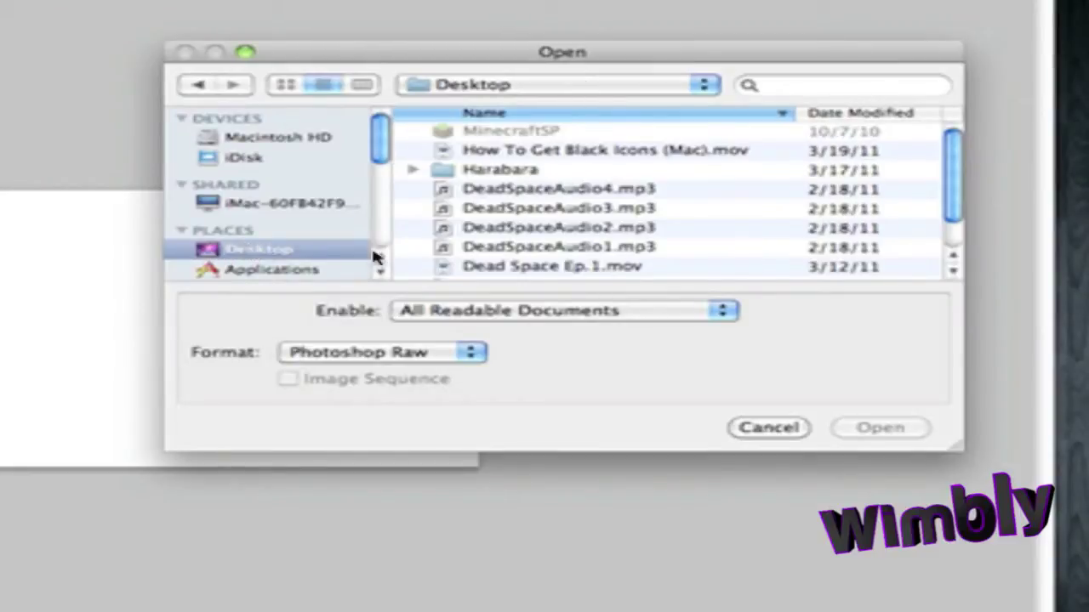
{"action": "double_click", "coordinate": [516, 171]}
{"action": "scroll", "coordinate": [497, 154], "scroll_direction": "down", "scroll_amount": 3}
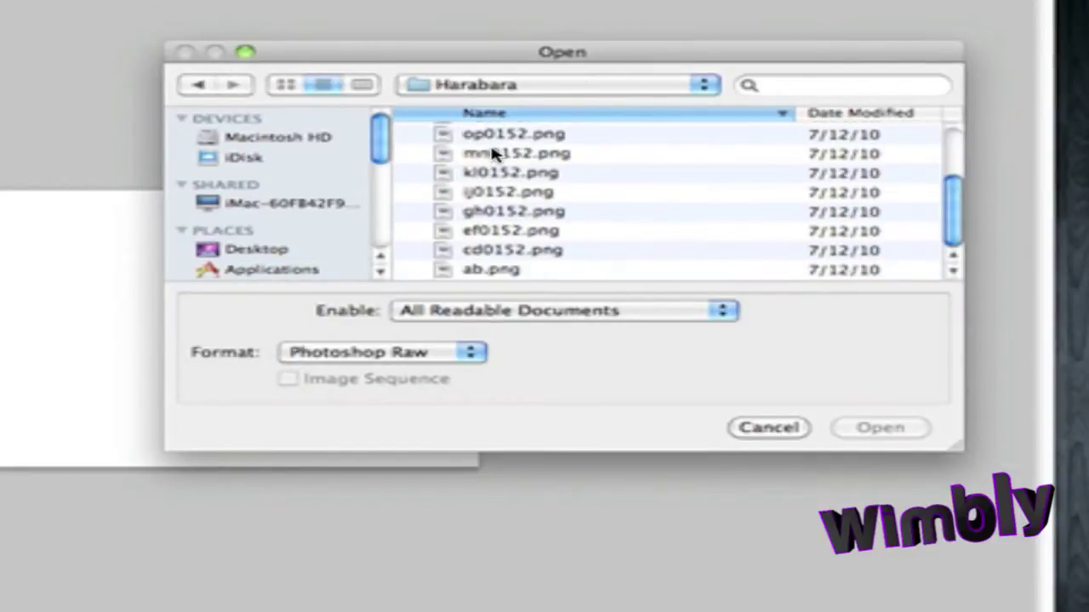
{"action": "scroll", "coordinate": [494, 152], "scroll_direction": "up", "scroll_amount": 3}
{"action": "scroll", "coordinate": [473, 251], "scroll_direction": "down", "scroll_amount": 2}
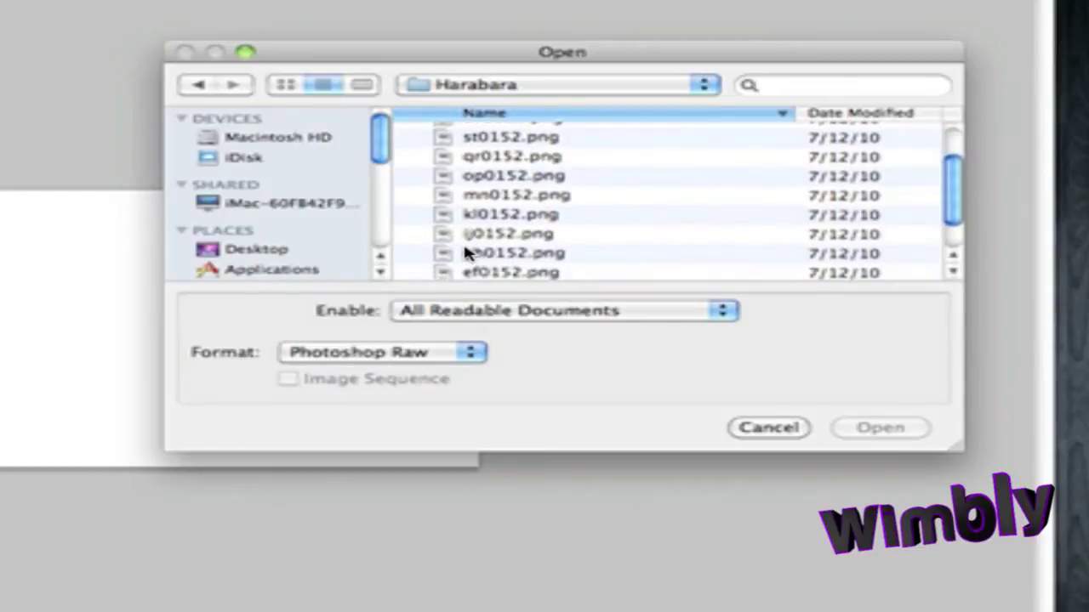
{"action": "scroll", "coordinate": [475, 240], "scroll_direction": "up", "scroll_amount": 3}
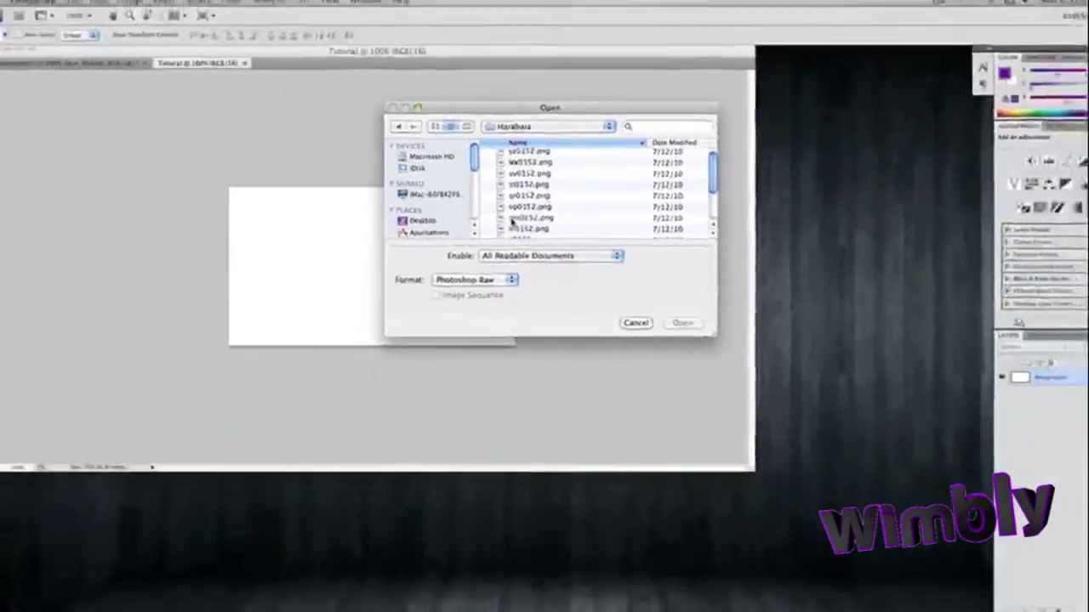
{"action": "double_click", "coordinate": [501, 243]}
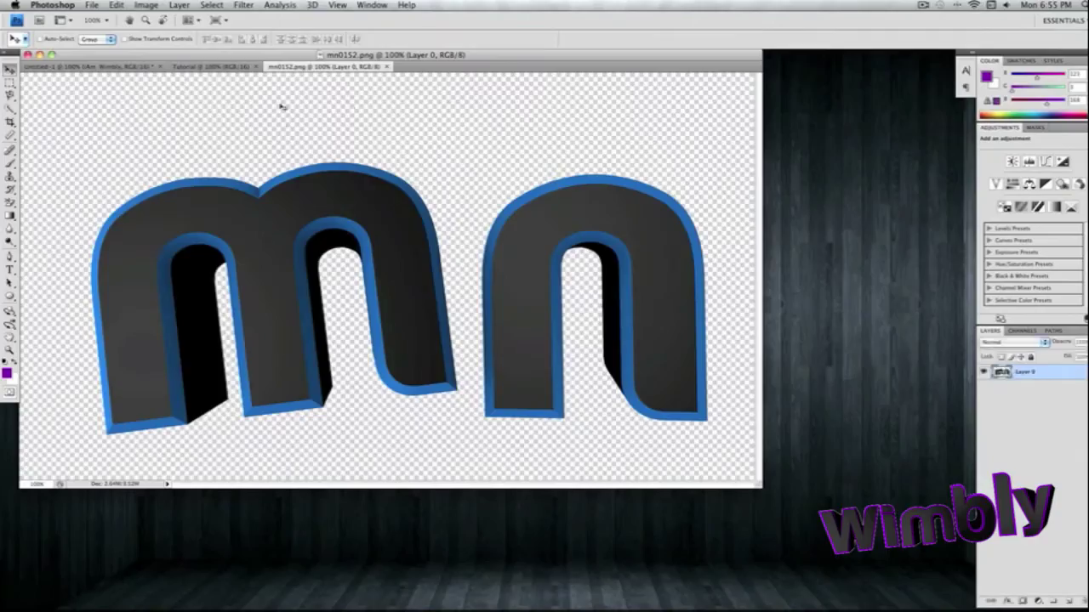
- Close mn0152.png and open wx0152.png instead
{"action": "left_click", "coordinate": [387, 66]}
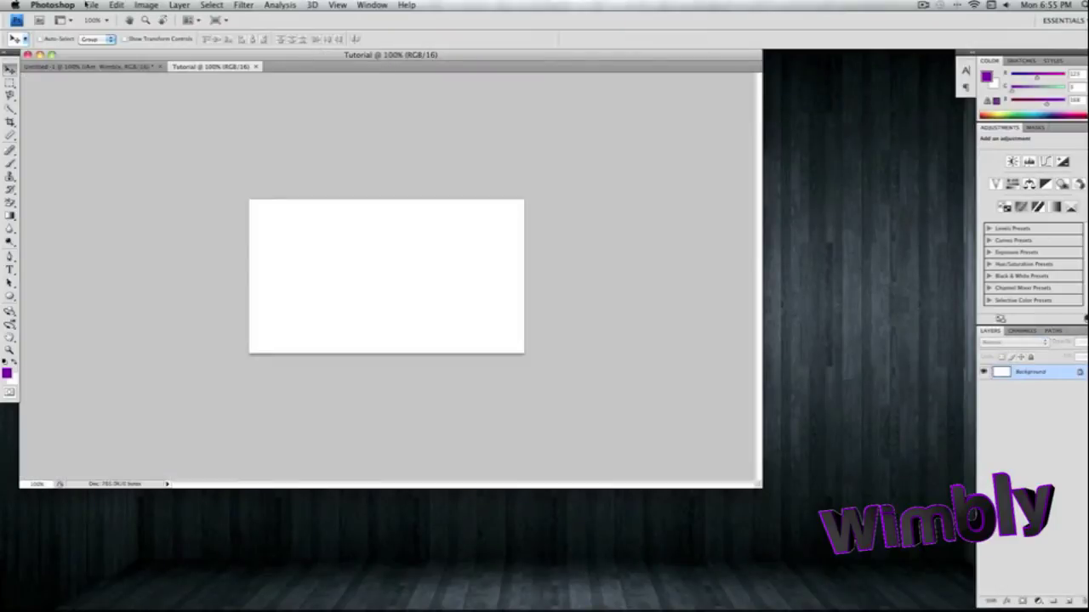
{"action": "left_click", "coordinate": [90, 5]}
{"action": "left_click", "coordinate": [99, 34]}
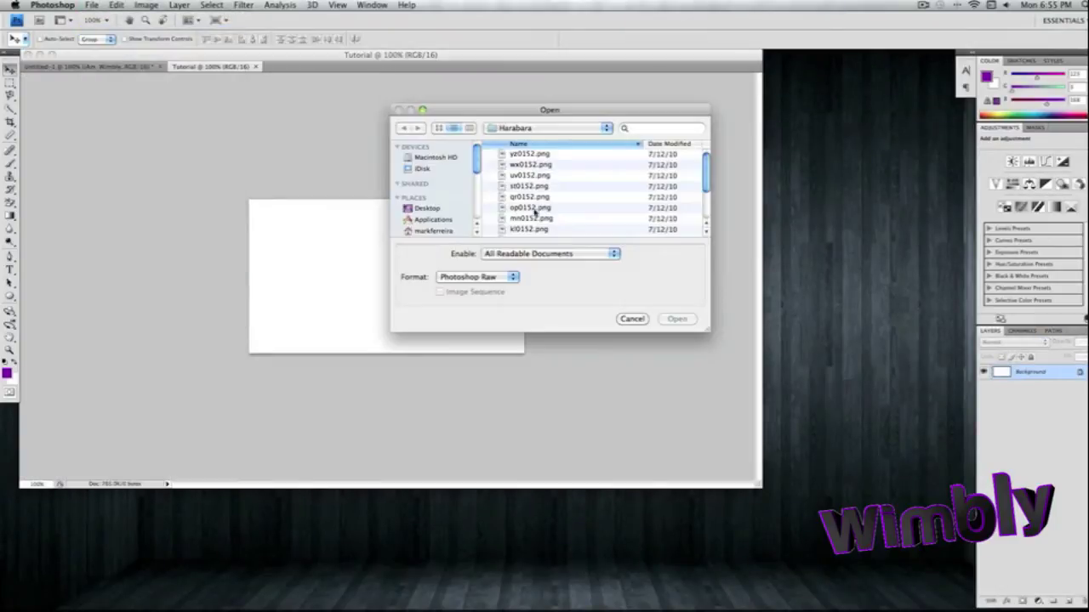
{"action": "double_click", "coordinate": [528, 165]}
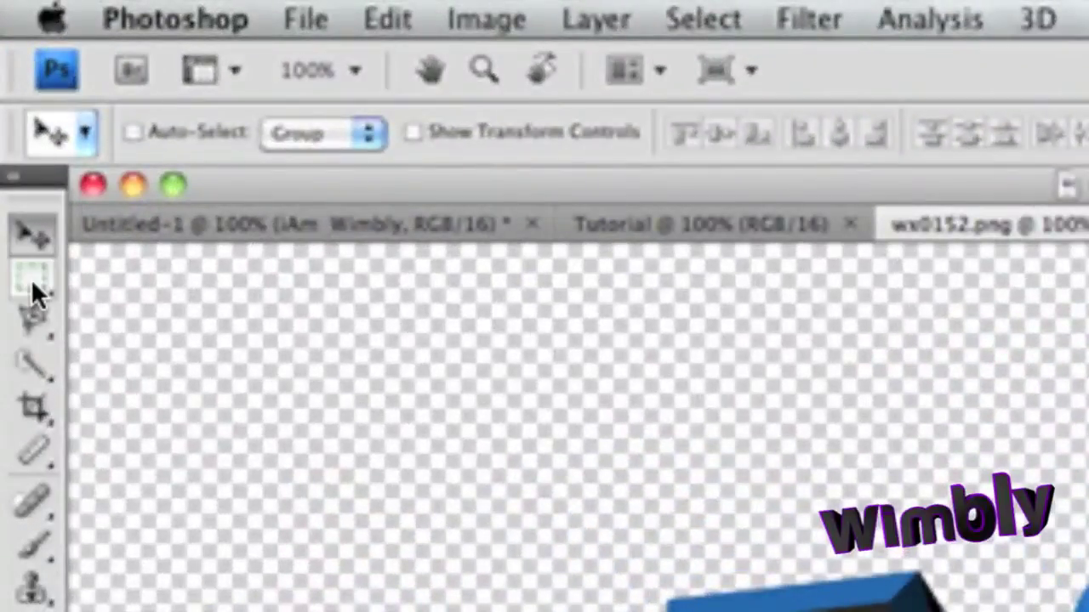
- Draw a rectangular marquee around the letter W in wx0152.png
{"action": "left_click", "coordinate": [30, 248]}
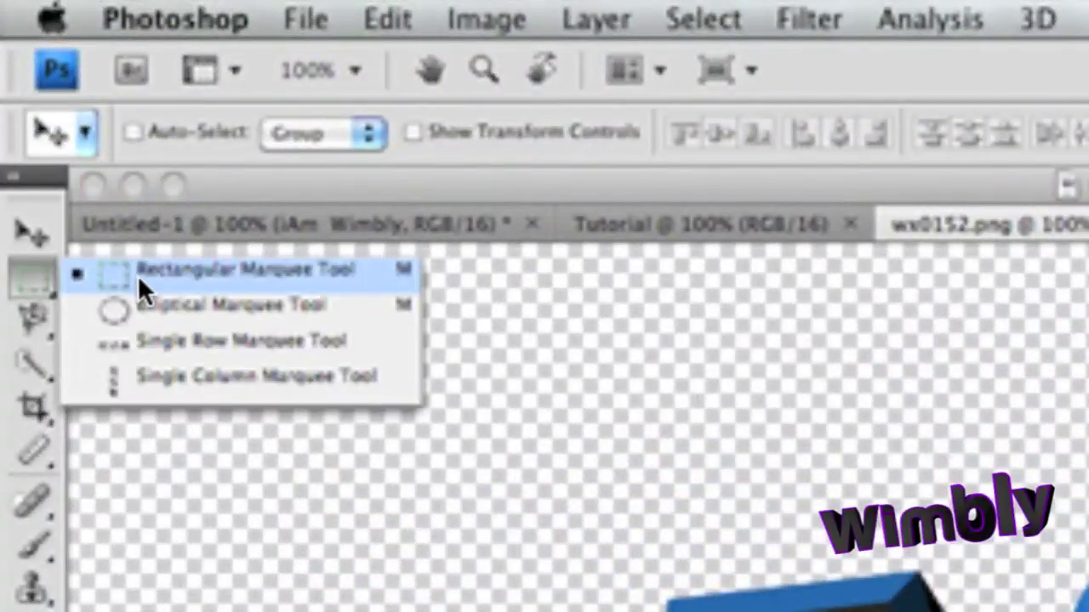
{"action": "left_click", "coordinate": [138, 275]}
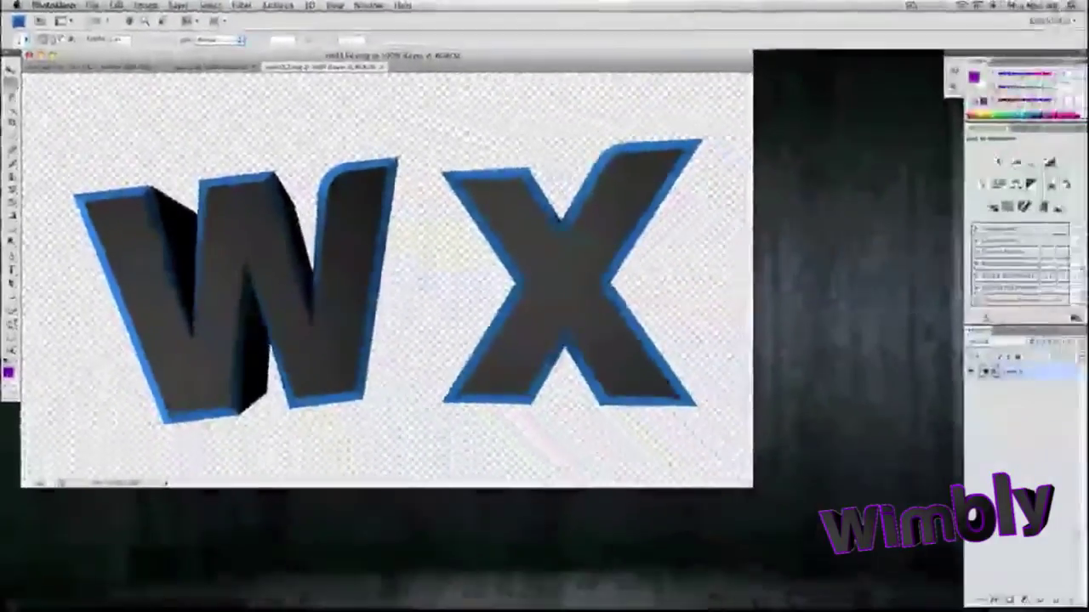
{"action": "left_click_drag", "start_coordinate": [48, 107], "coordinate": [415, 441]}
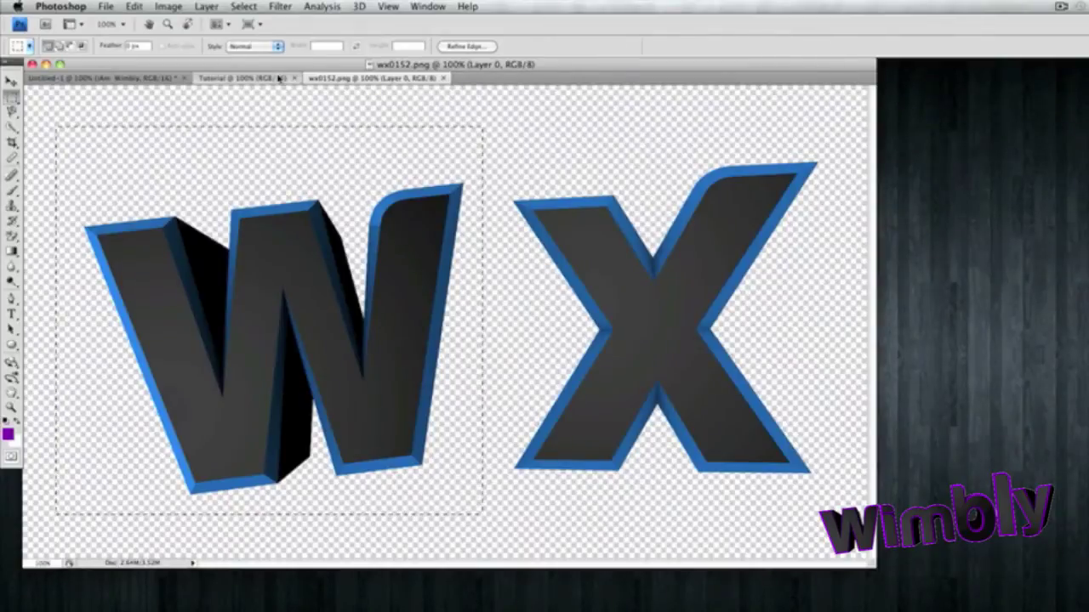
{"action": "left_click", "coordinate": [242, 77]}
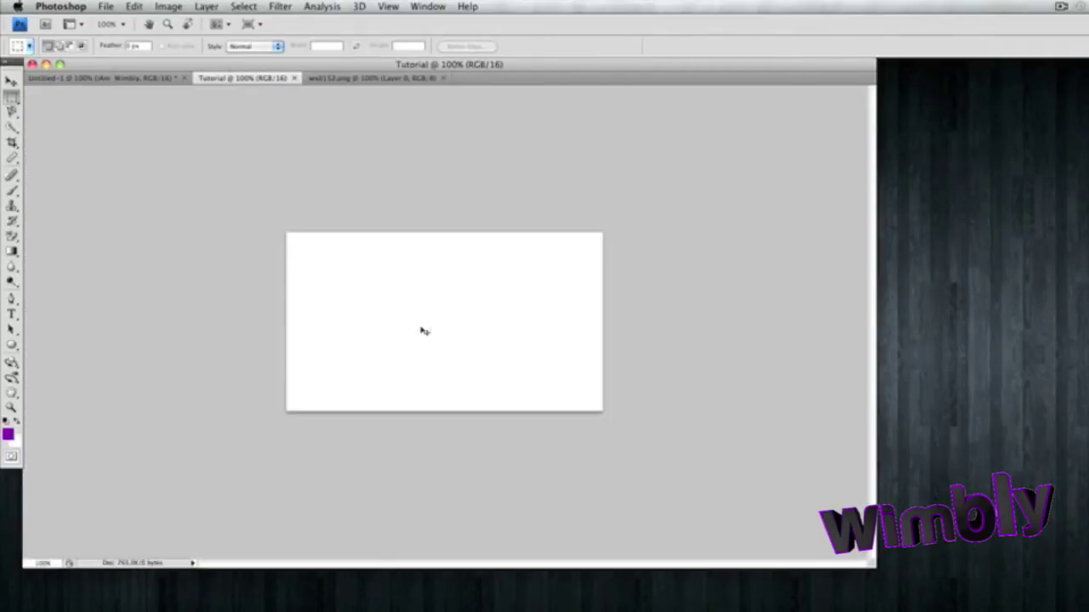
- Paste the W into Tutorial and scale it down near the lower left
{"action": "key", "text": "super+v"}
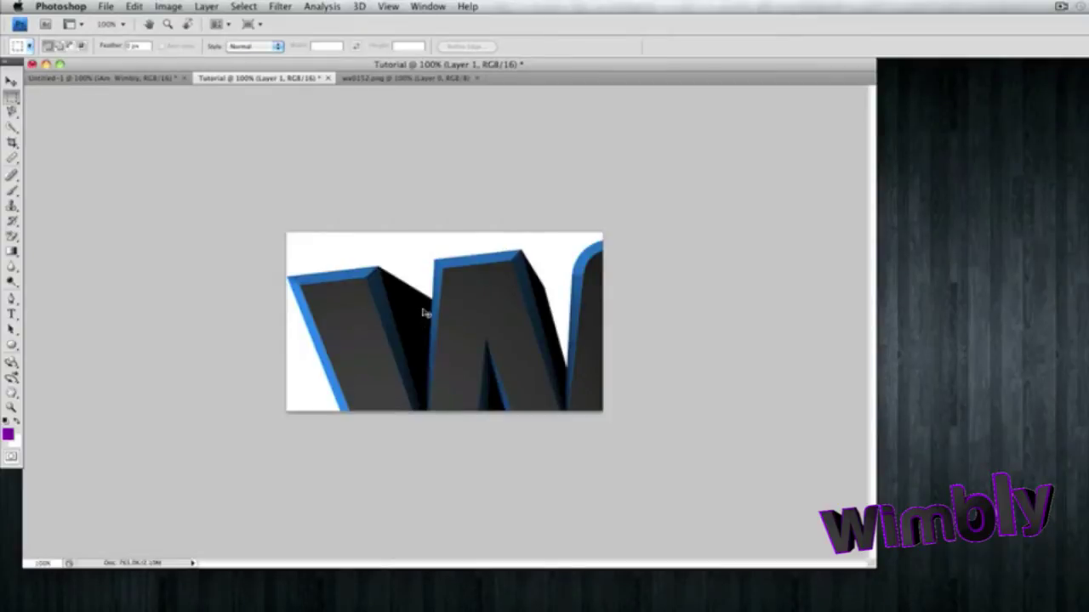
{"action": "key", "text": "super+t"}
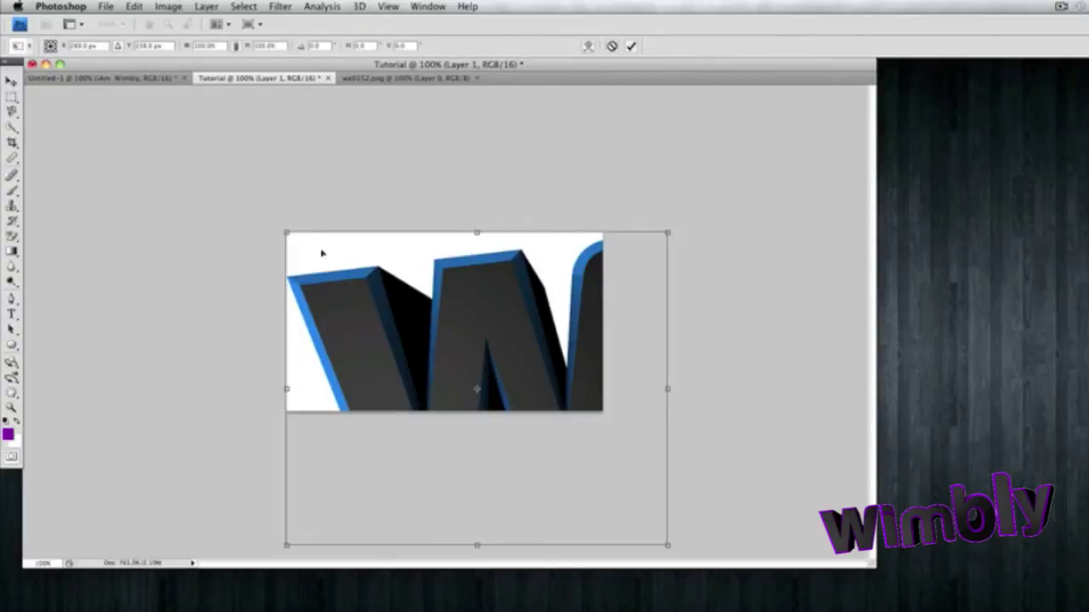
{"action": "left_click_drag", "start_coordinate": [285, 231], "coordinate": [311, 339]}
{"action": "mouse_move", "coordinate": [376, 320]}
{"action": "left_mouse_down"}
{"action": "mouse_move", "coordinate": [360, 328]}
{"action": "mouse_move", "coordinate": [360, 358]}
{"action": "mouse_move", "coordinate": [366, 336]}
{"action": "left_mouse_up"}
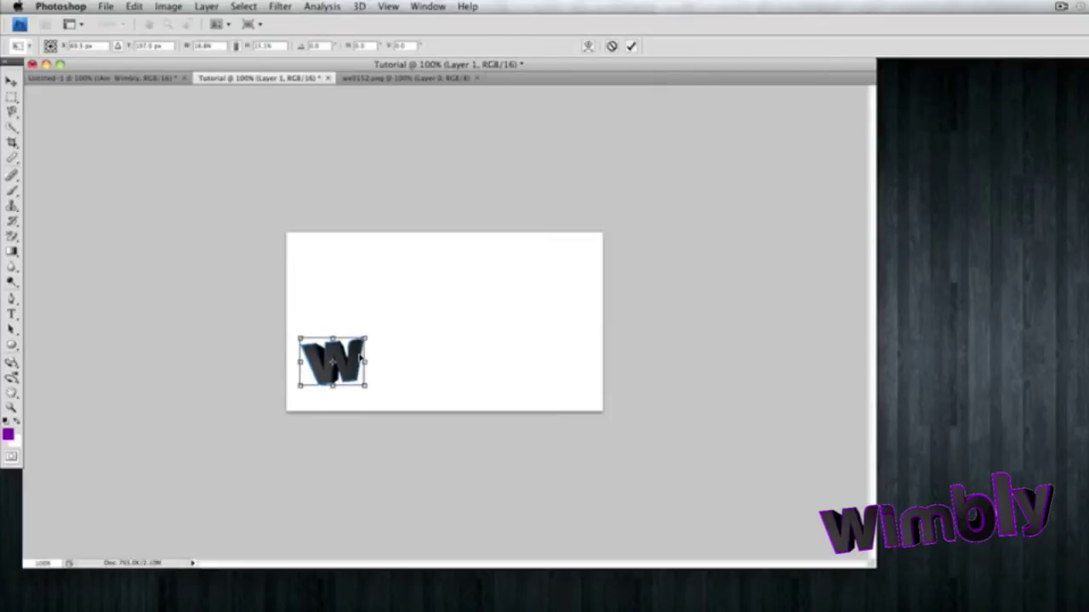
{"action": "key", "text": "Return"}
{"action": "key", "text": "m"}
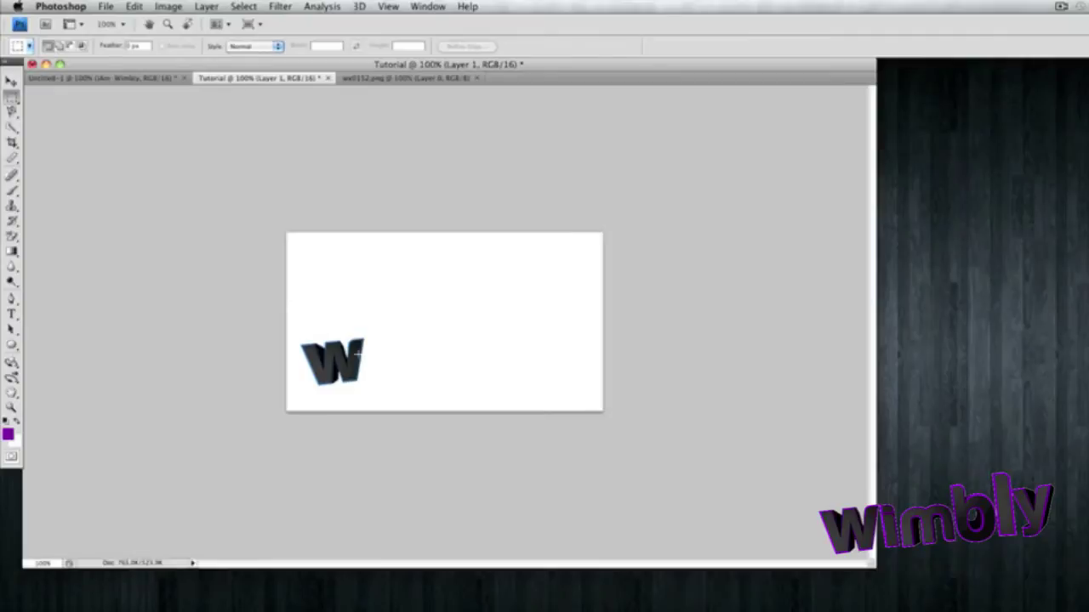
- Nudge the W up slightly and open ij0152.png
{"action": "left_click", "coordinate": [9, 82]}
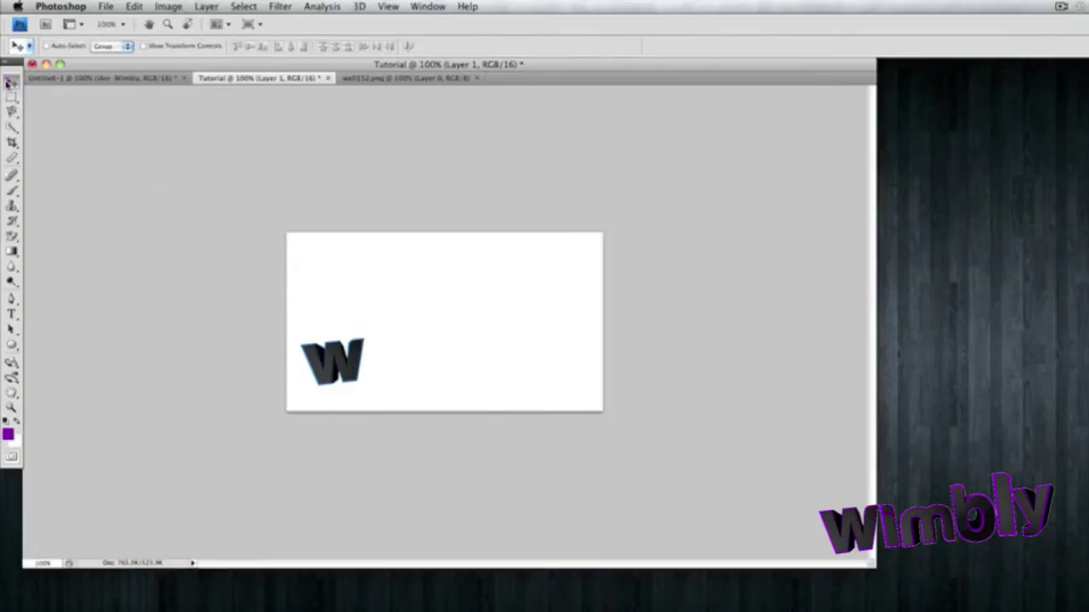
{"action": "left_click_drag", "start_coordinate": [319, 362], "coordinate": [317, 356]}
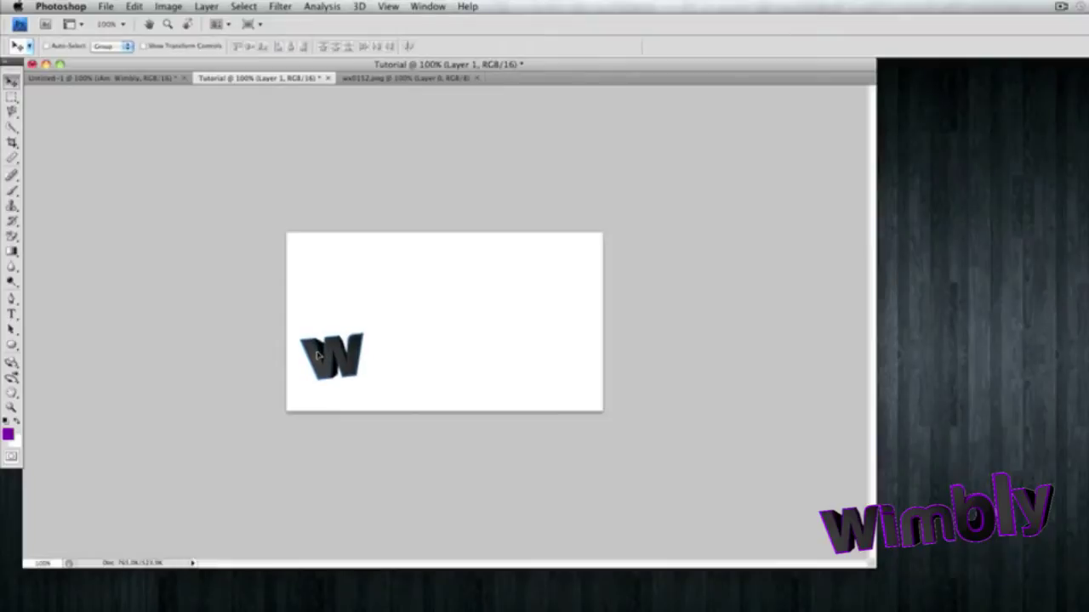
{"action": "left_click", "coordinate": [103, 6]}
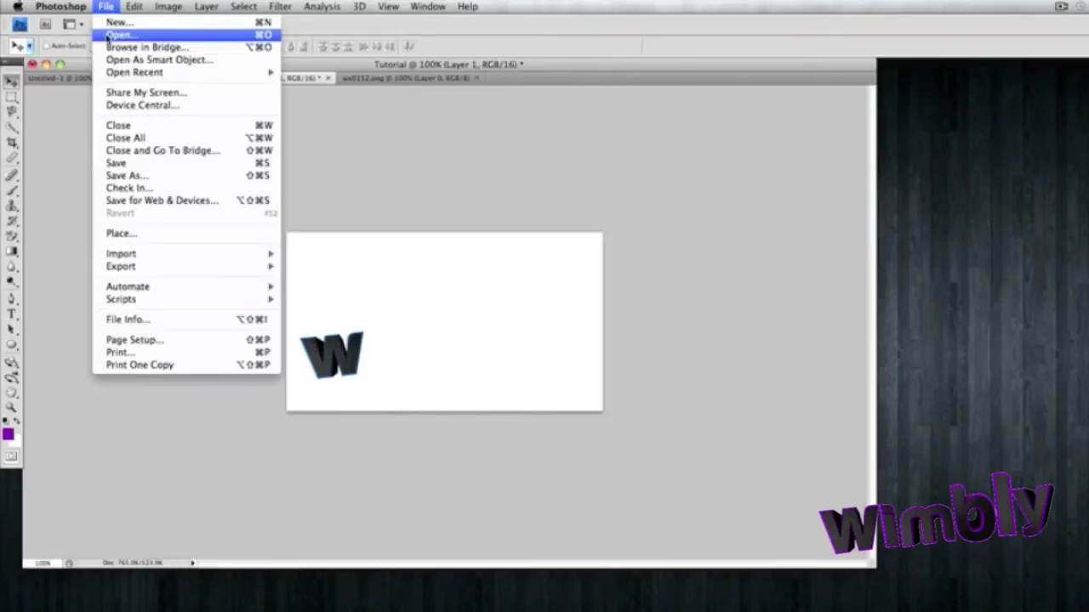
{"action": "left_click", "coordinate": [119, 35]}
{"action": "scroll", "coordinate": [593, 217], "scroll_direction": "down", "scroll_amount": 2}
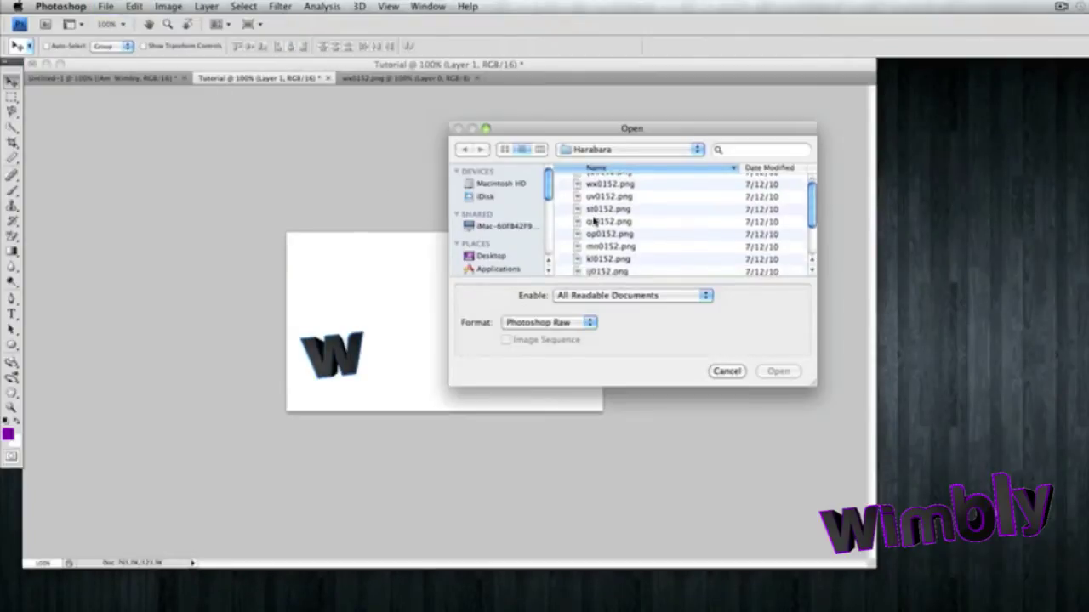
{"action": "left_click", "coordinate": [599, 269]}
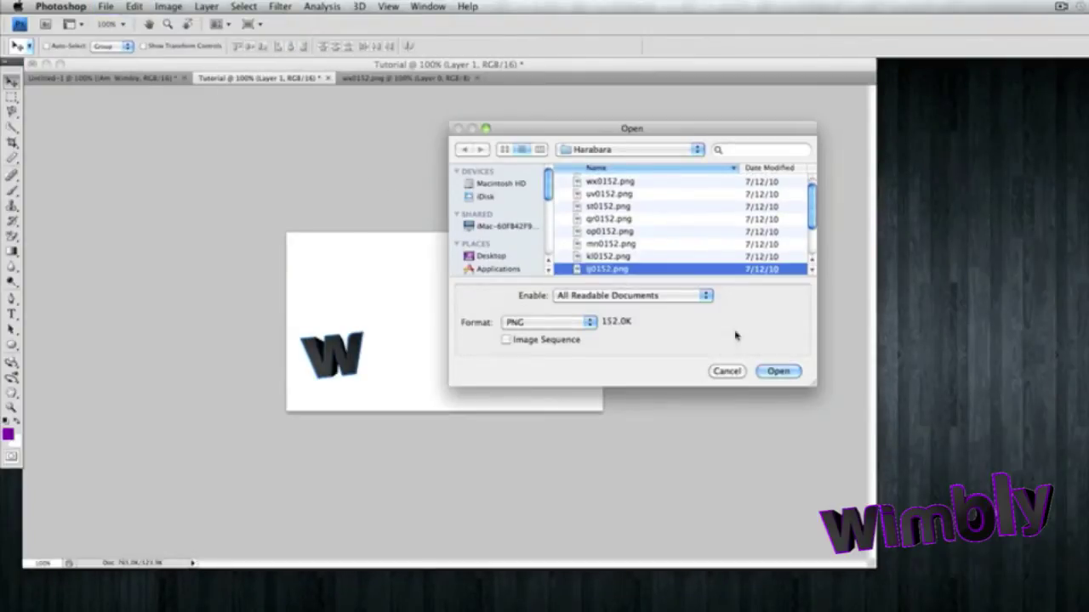
{"action": "left_click", "coordinate": [776, 371]}
- Copy the letter i into Tutorial, shrinking it and placing it beside the W
{"action": "left_click", "coordinate": [11, 97]}
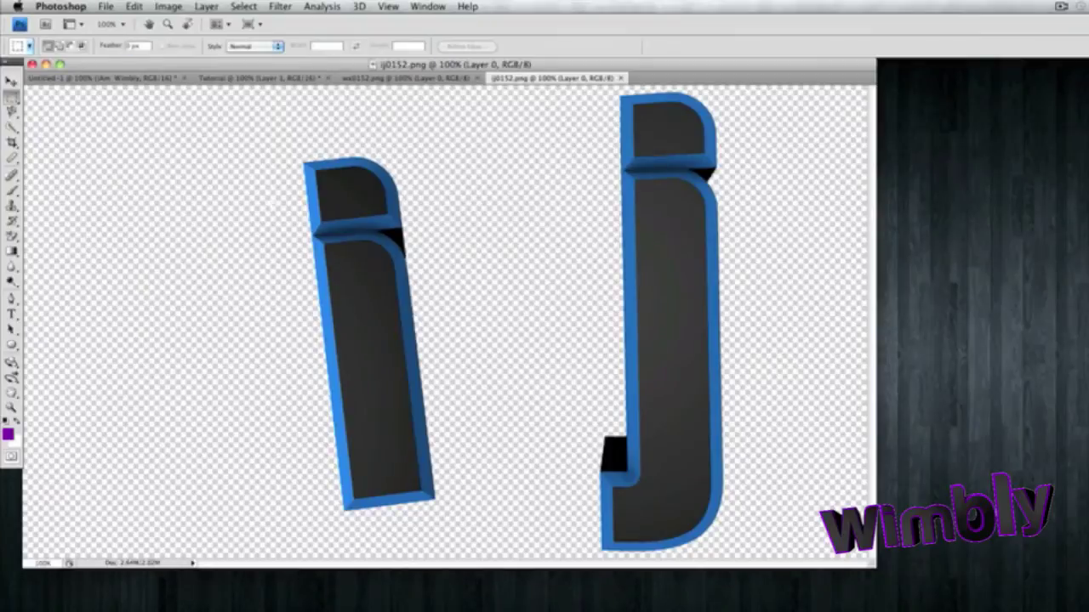
{"action": "left_click_drag", "start_coordinate": [279, 132], "coordinate": [474, 525]}
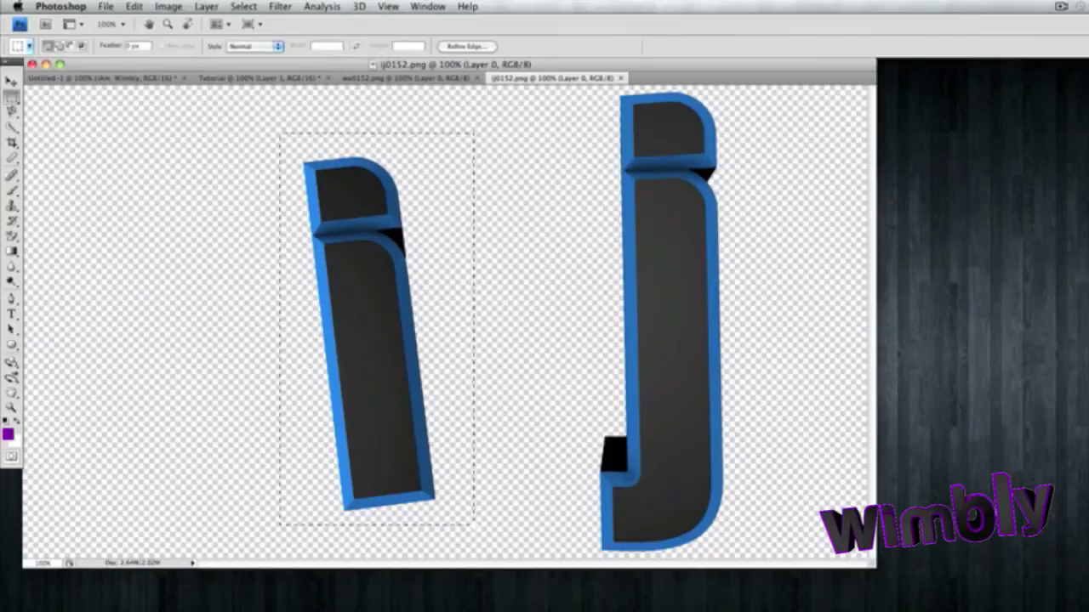
{"action": "left_click", "coordinate": [287, 78]}
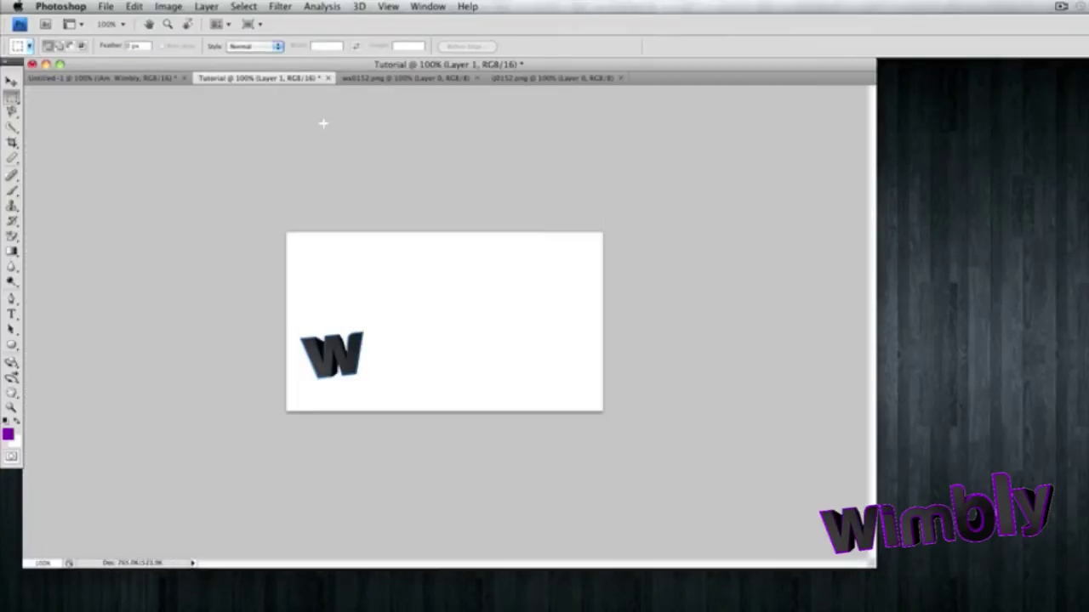
{"action": "key", "text": "ctrl+v"}
{"action": "key", "text": "ctrl+t"}
{"action": "left_click_drag", "start_coordinate": [463, 413], "coordinate": [425, 400]}
{"action": "left_click_drag", "start_coordinate": [399, 357], "coordinate": [375, 349]}
{"action": "key", "text": "Return"}
{"action": "key", "text": "v"}
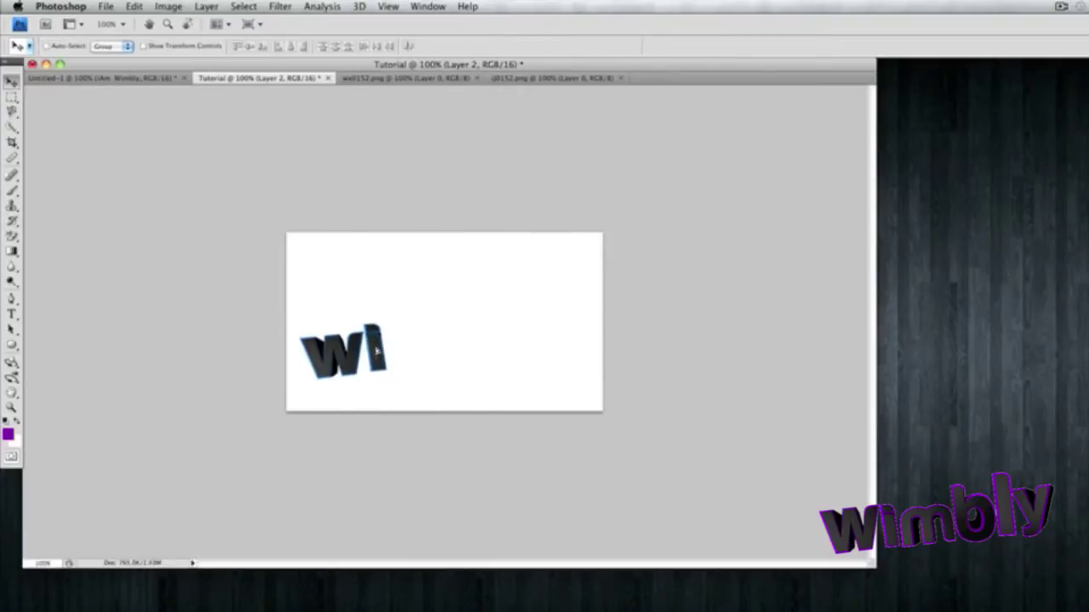
- Copy the m from mn0152.png into Tutorial, scaled and placed after 'wi'
{"action": "key", "text": "ctrl+o"}
{"action": "double_click", "coordinate": [693, 253]}
{"action": "key", "text": "ctrl+a"}
{"action": "key", "text": "ctrl+c"}
{"action": "left_click", "coordinate": [259, 78]}
{"action": "key", "text": "ctrl+v"}
{"action": "key", "text": "ctrl+t"}
{"action": "left_click_drag", "start_coordinate": [323, 124], "coordinate": [452, 323]}
{"action": "key", "text": "Return"}
{"action": "key", "text": "ctrl+t"}
{"action": "key", "text": "Return"}
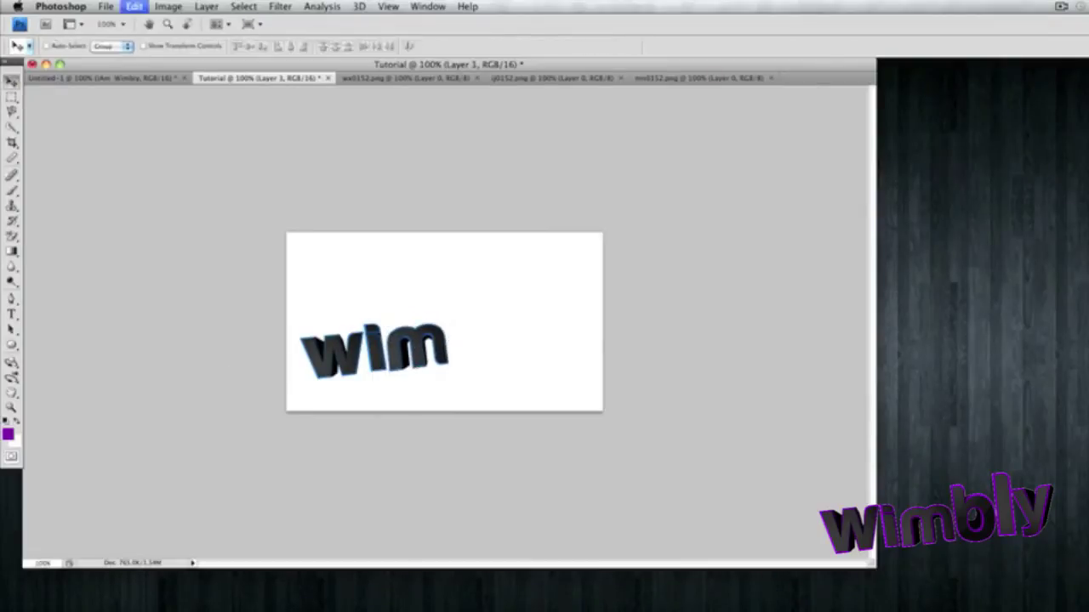
{"action": "key", "text": "ctrl+e"}
- Open the b letter image, then paste and resize the b after 'wim'
{"action": "left_click", "coordinate": [105, 5]}
{"action": "left_click", "coordinate": [122, 34]}
{"action": "key", "text": "Return"}
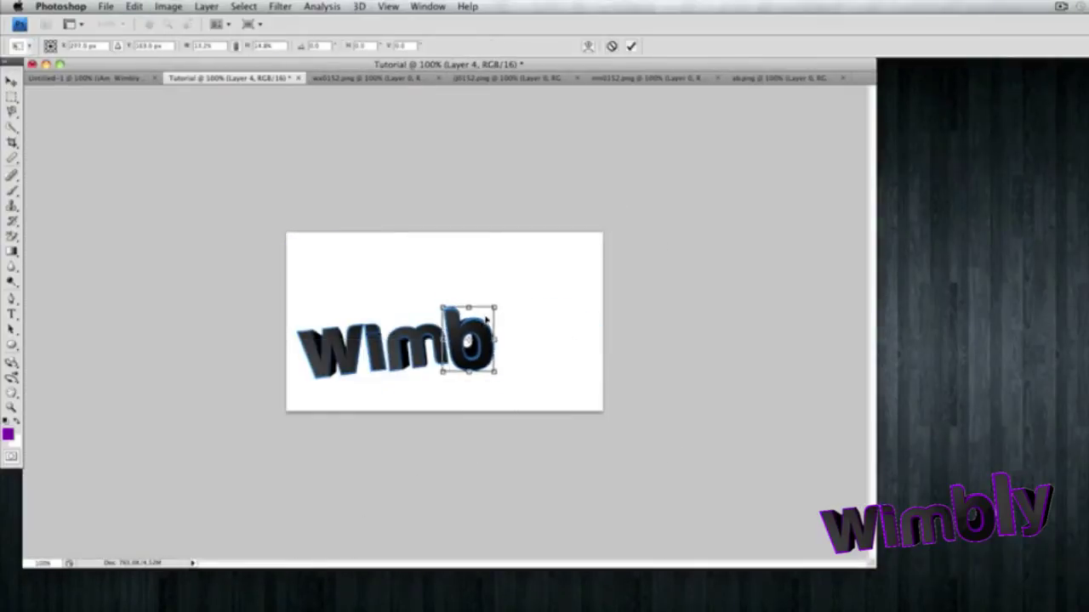
{"action": "key", "text": "Return"}
- Shrink the pasted l and place it beside 'wimb'
{"action": "key", "text": "super+o"}
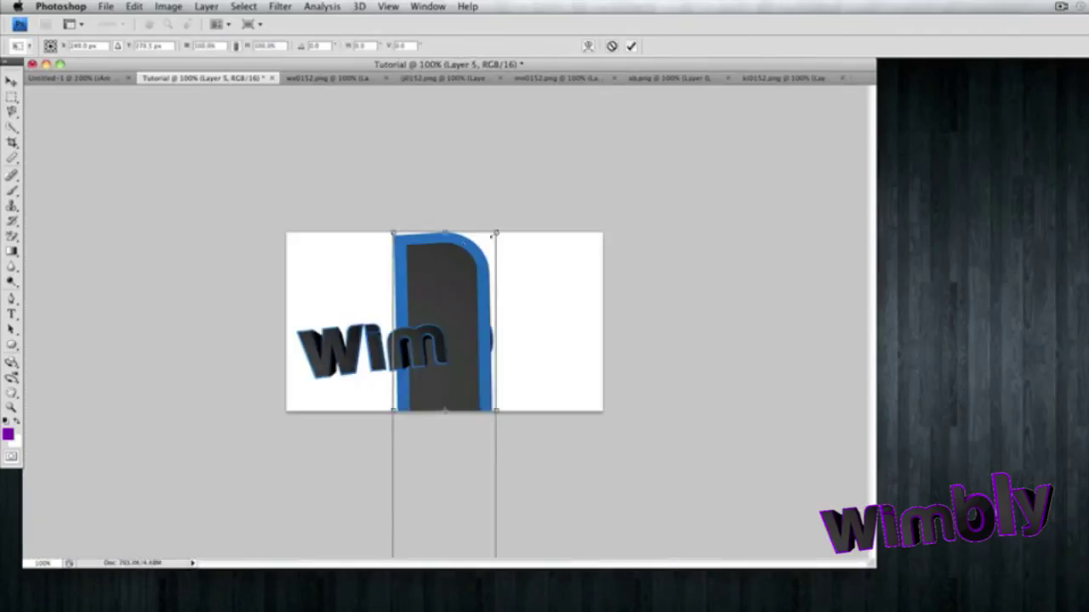
{"action": "left_click_drag", "start_coordinate": [493, 232], "coordinate": [513, 367]}
{"action": "key", "text": "Return"}
- Paste the y from yz0152.png, scale it beside the b, and merge it down
{"action": "key", "text": "super+o"}
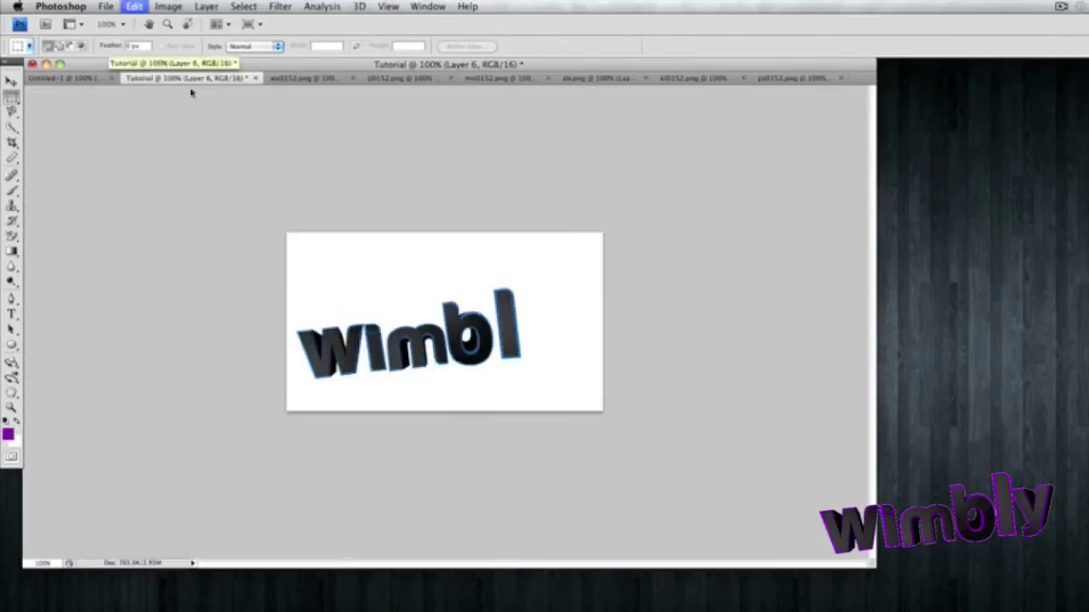
{"action": "key", "text": "super+v"}
{"action": "key", "text": "super+t"}
{"action": "left_click_drag", "start_coordinate": [590, 237], "coordinate": [537, 302]}
{"action": "left_click_drag", "start_coordinate": [503, 340], "coordinate": [544, 327]}
{"action": "key", "text": "Return"}
{"action": "key", "text": "v"}
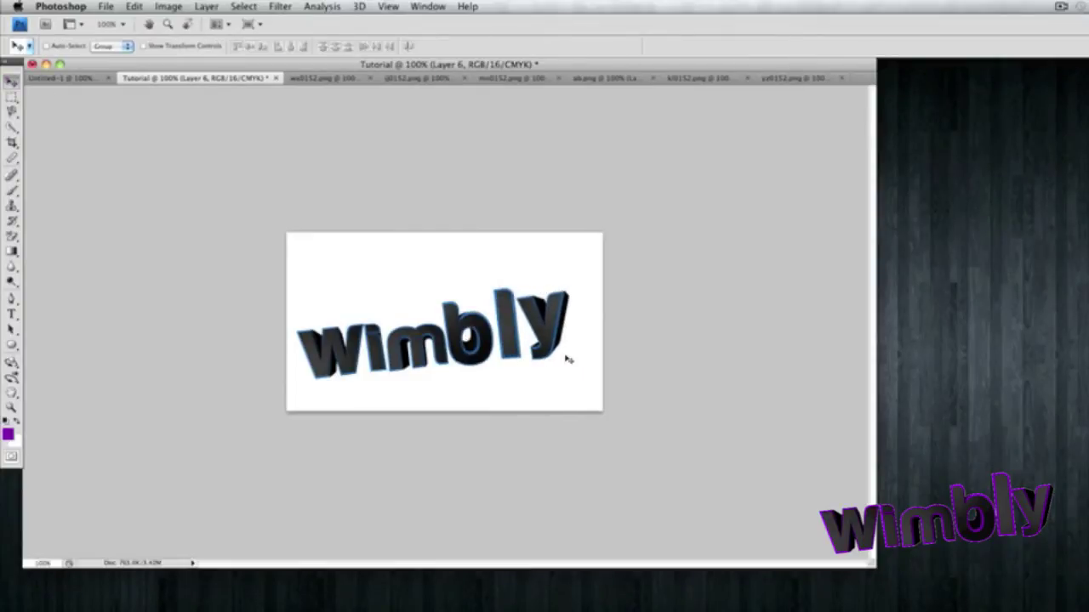
{"action": "key", "text": "super+e"}
- Nudge the m and y slightly so all letters line up
{"action": "key", "text": "super+t"}
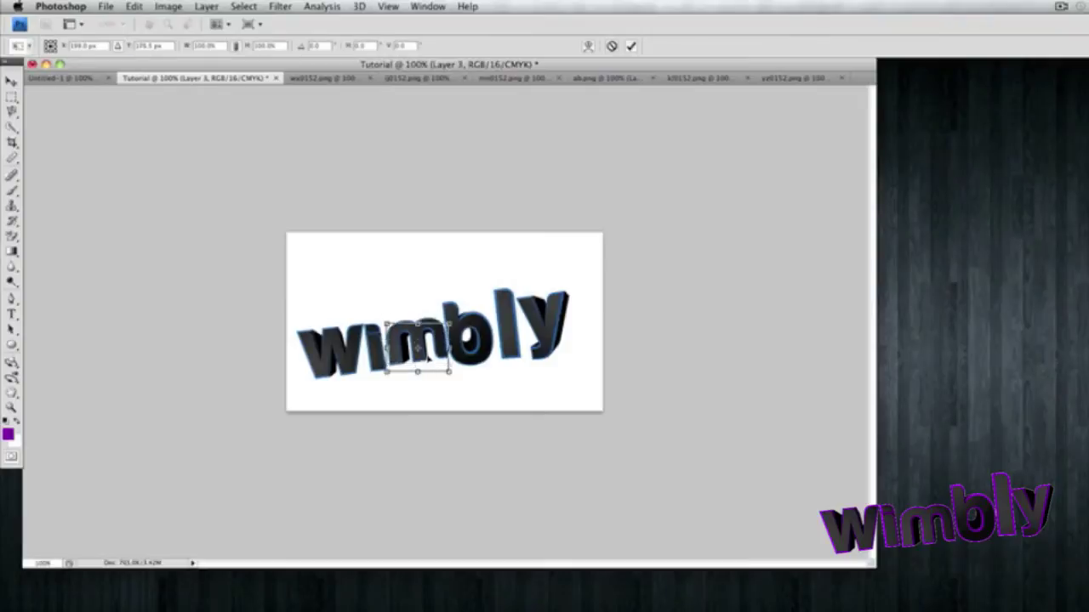
{"action": "left_click_drag", "start_coordinate": [425, 361], "coordinate": [424, 359]}
{"action": "key", "text": "Return"}
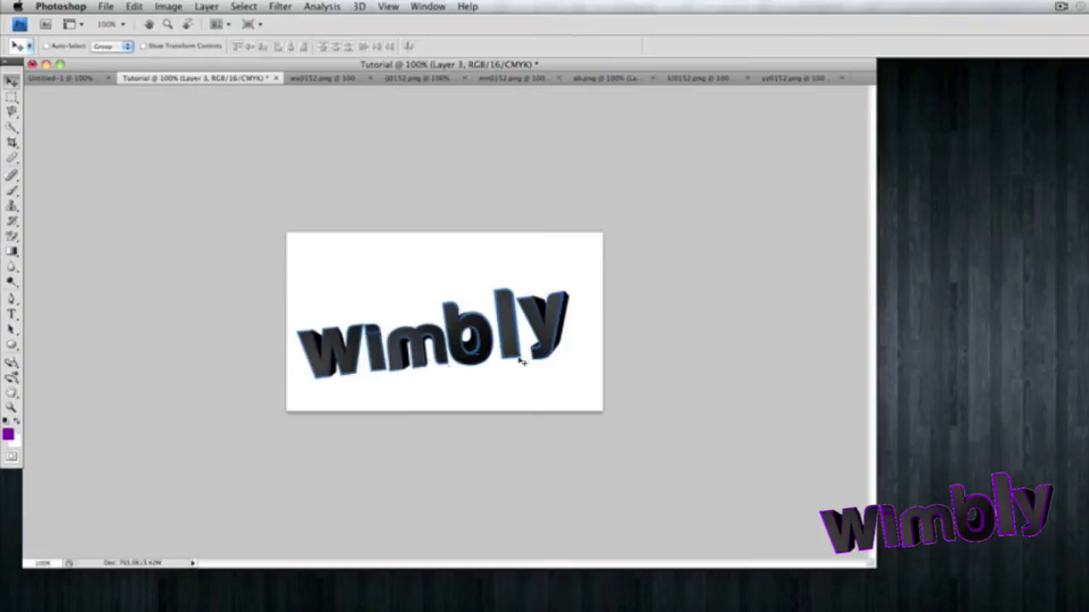
{"action": "key", "text": "super+t"}
{"action": "key", "text": "Escape"}
{"action": "key", "text": "super+t"}
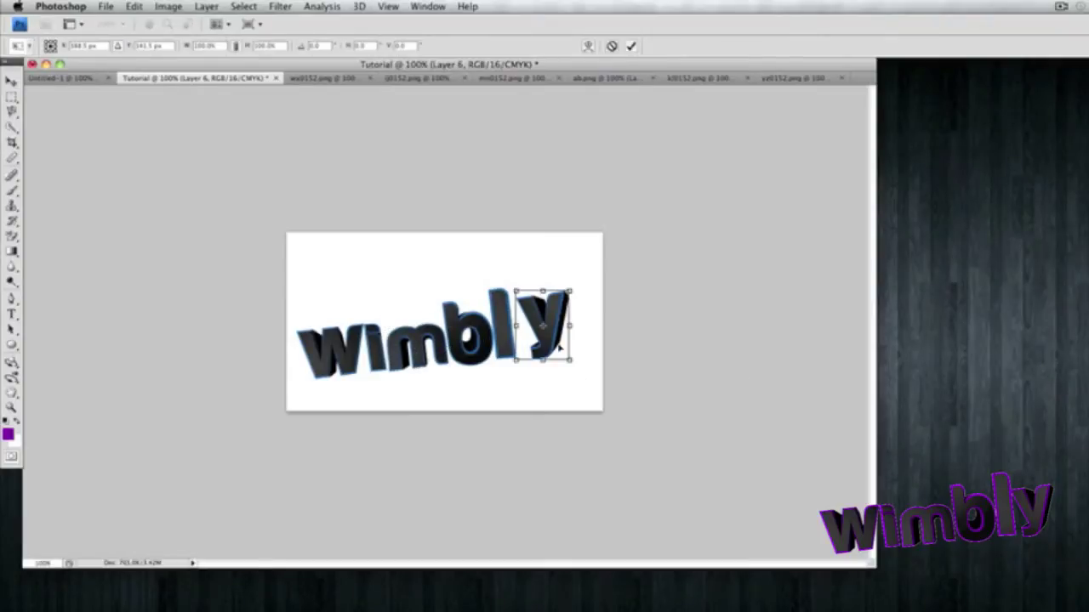
{"action": "left_click_drag", "start_coordinate": [571, 303], "coordinate": [559, 301]}
{"action": "key", "text": "Return"}
{"action": "key", "text": "super+shift+s"}
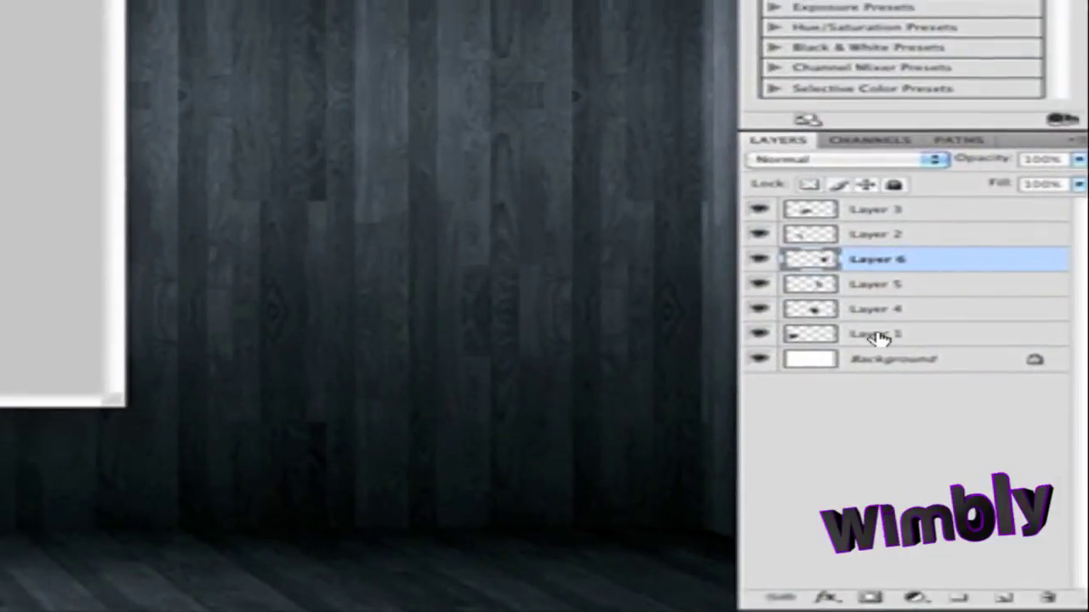
- Select Layer 1 (the W) and open Hue/Saturation with Cmd+U
{"action": "left_click", "coordinate": [861, 332]}
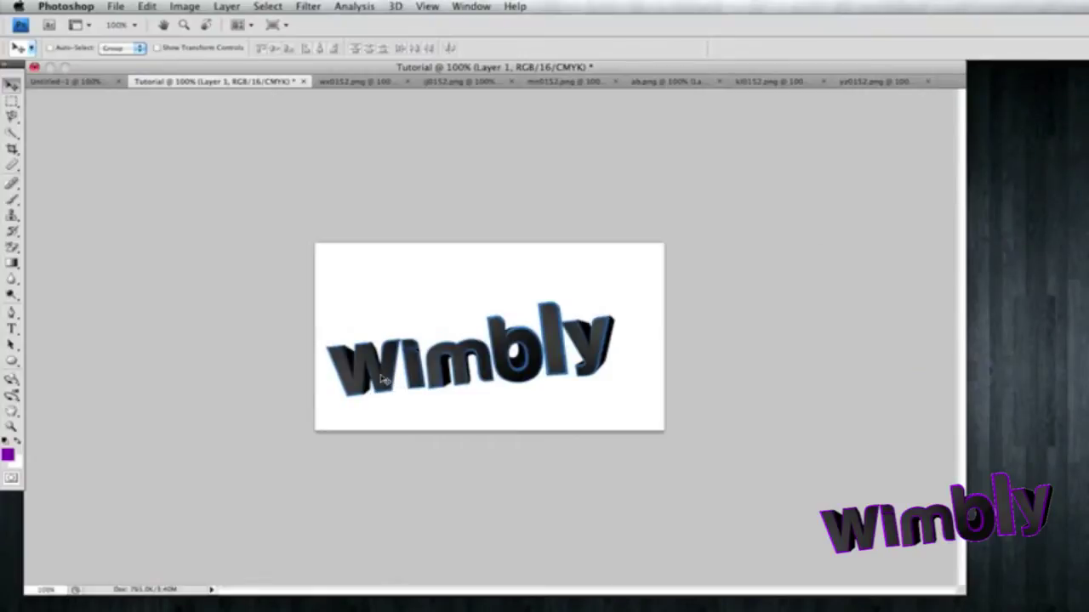
{"action": "key", "text": "ctrl+u"}
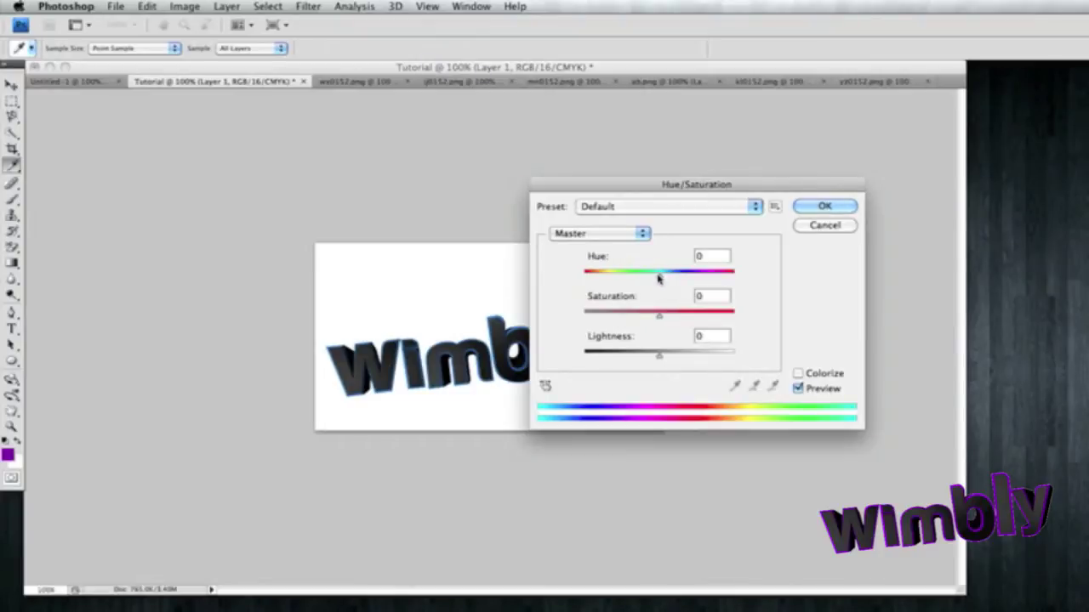
- Shift the W's hue to +78 toward purple and apply it
{"action": "left_click_drag", "start_coordinate": [659, 279], "coordinate": [703, 282]}
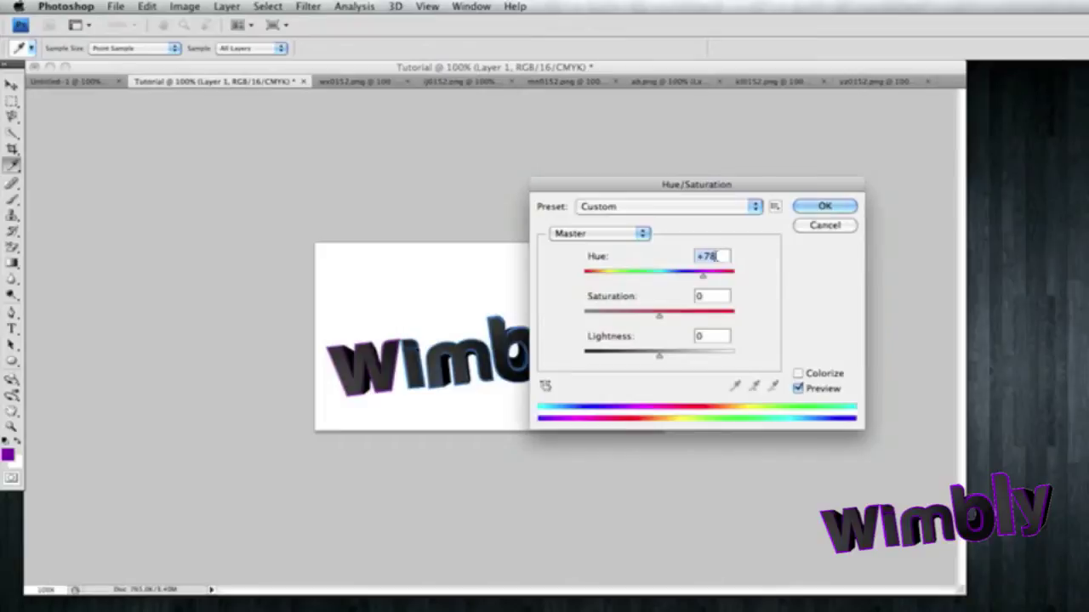
{"action": "left_click", "coordinate": [715, 256]}
{"action": "left_click_drag", "start_coordinate": [717, 256], "coordinate": [703, 256]}
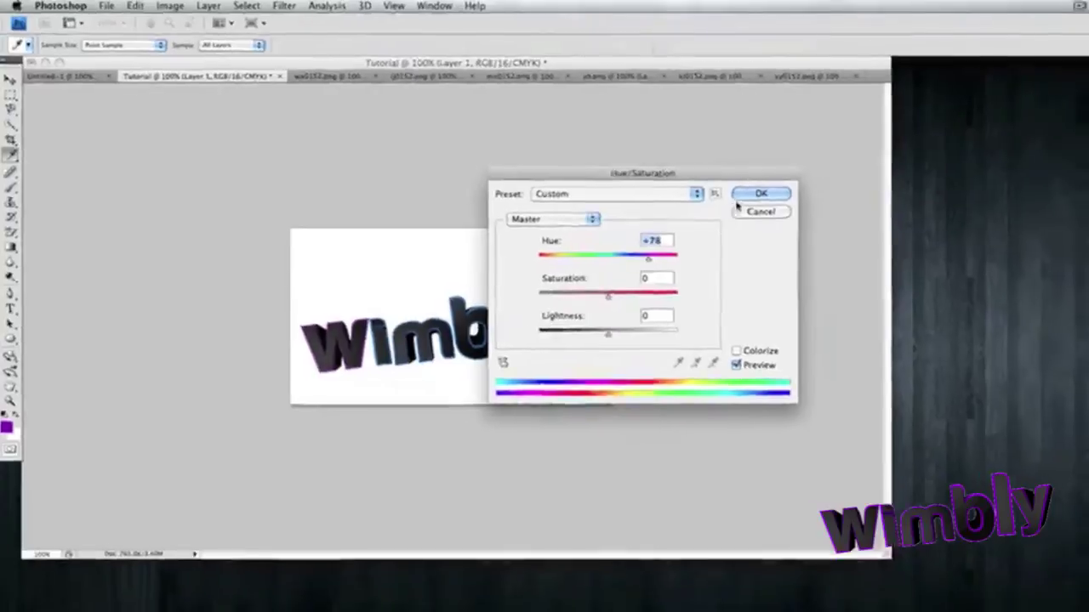
{"action": "left_click", "coordinate": [755, 195]}
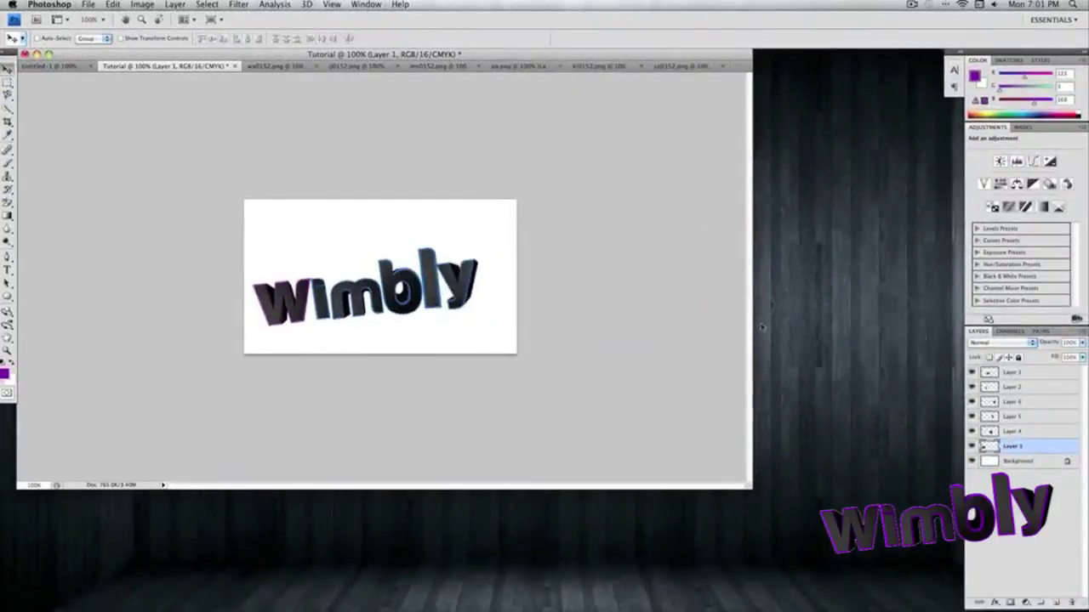
- Hue-shift Layer 4, then Layer 5 with hue 78, turning off the CMYK proof along the way
{"action": "left_click", "coordinate": [1029, 432]}
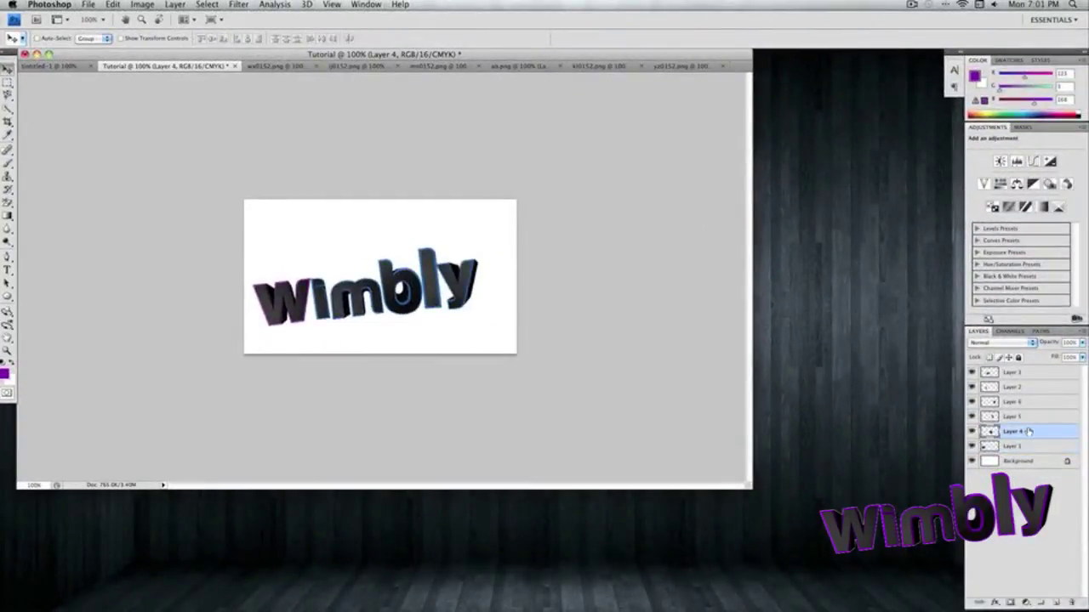
{"action": "key", "text": "ctrl+u"}
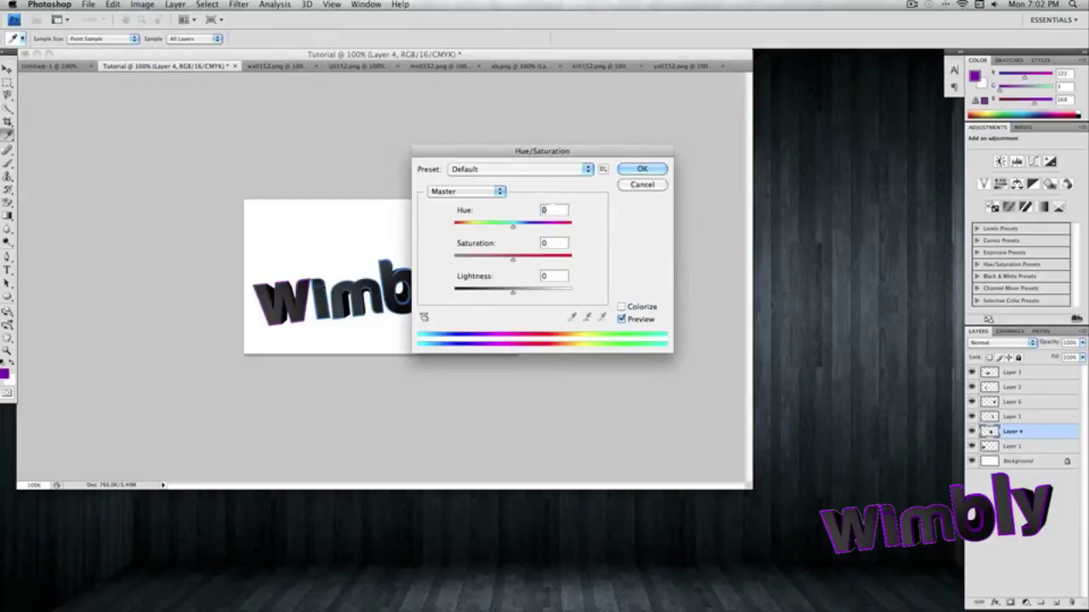
{"action": "type", "text": "-"}
{"action": "type", "text": "83"}
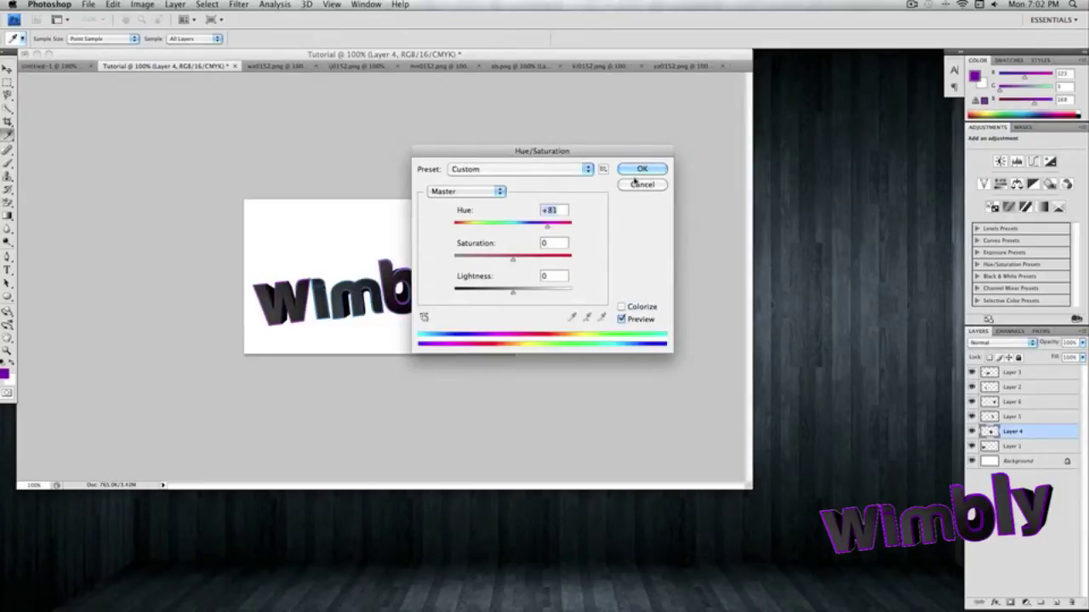
{"action": "type", "text": "78"}
{"action": "left_click", "coordinate": [642, 170]}
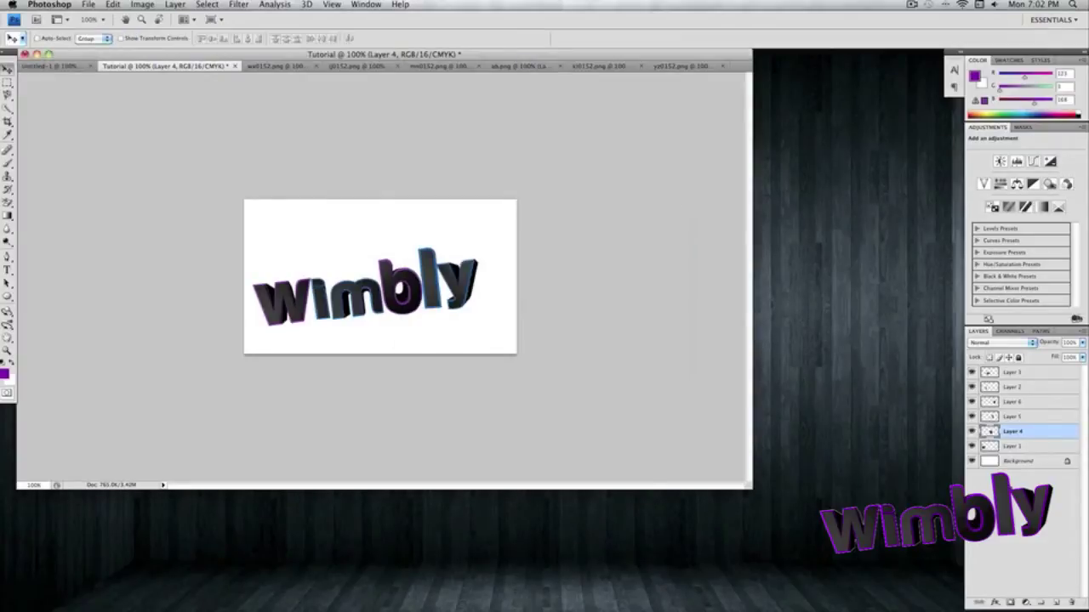
{"action": "left_click", "coordinate": [1026, 416]}
{"action": "key", "text": "super+y"}
{"action": "key", "text": "super+u"}
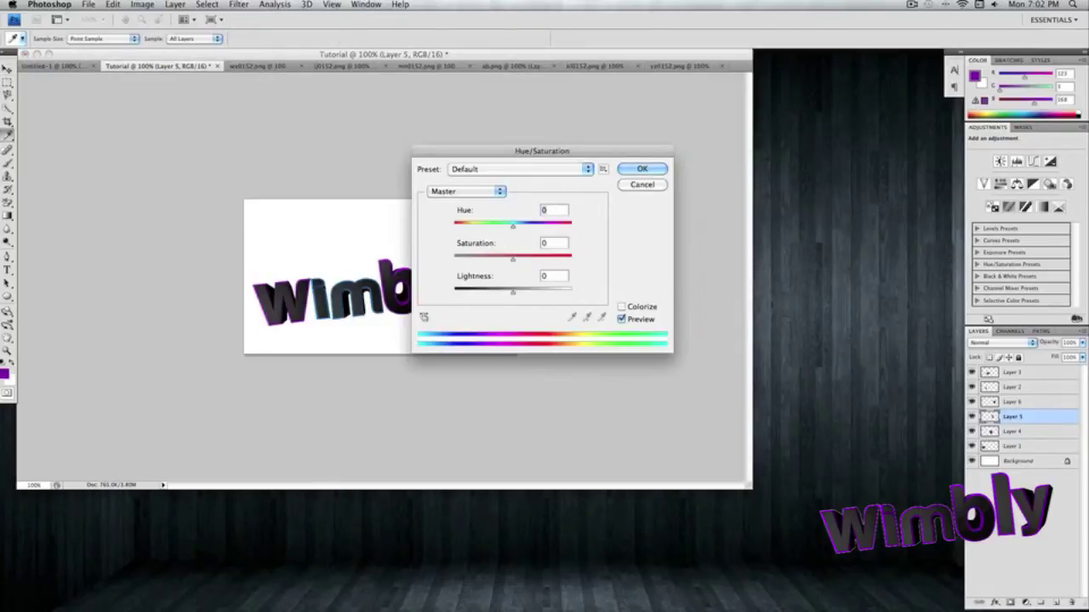
{"action": "type", "text": "78"}
{"action": "left_click", "coordinate": [643, 170]}
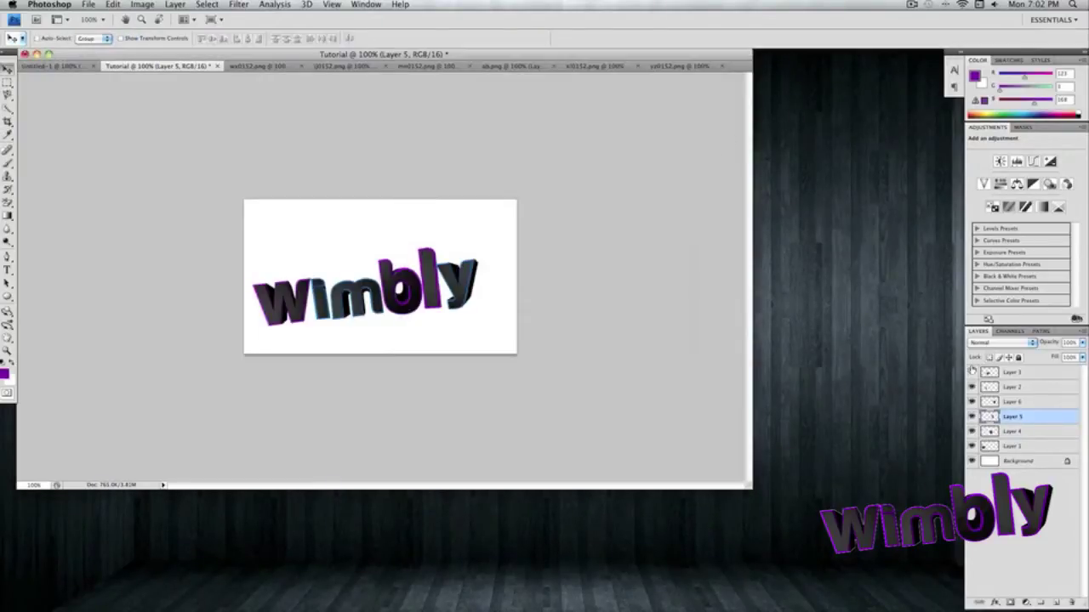
{"action": "key", "text": "v"}
- Shift Layer 6 to hue 78 and Layer 2 to hue 18
{"action": "left_click", "coordinate": [1012, 401]}
{"action": "key", "text": "super+u"}
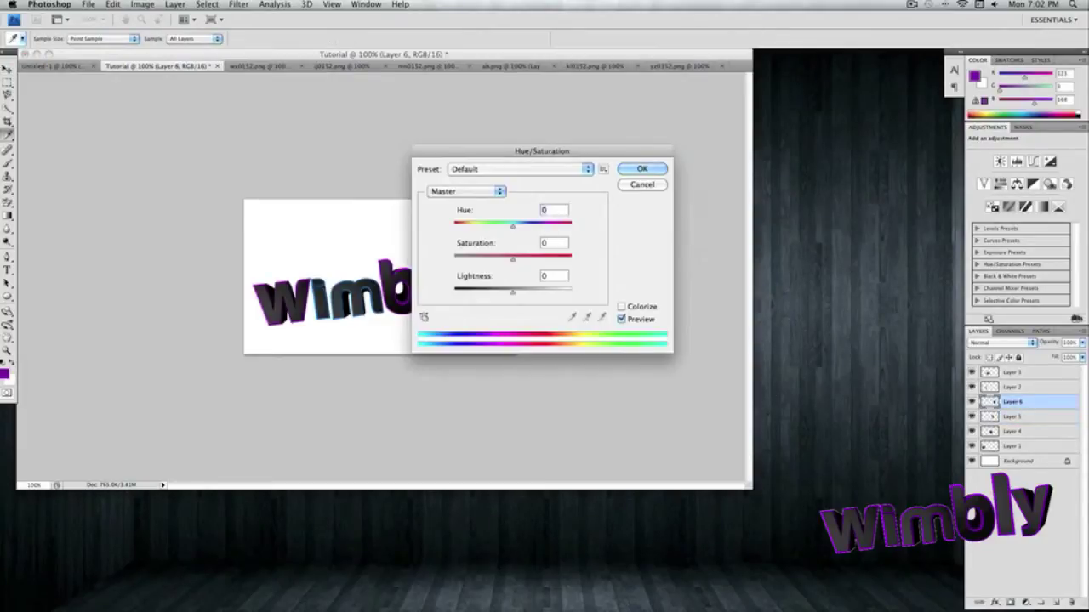
{"action": "type", "text": "78"}
{"action": "left_click", "coordinate": [642, 170]}
{"action": "key", "text": "v"}
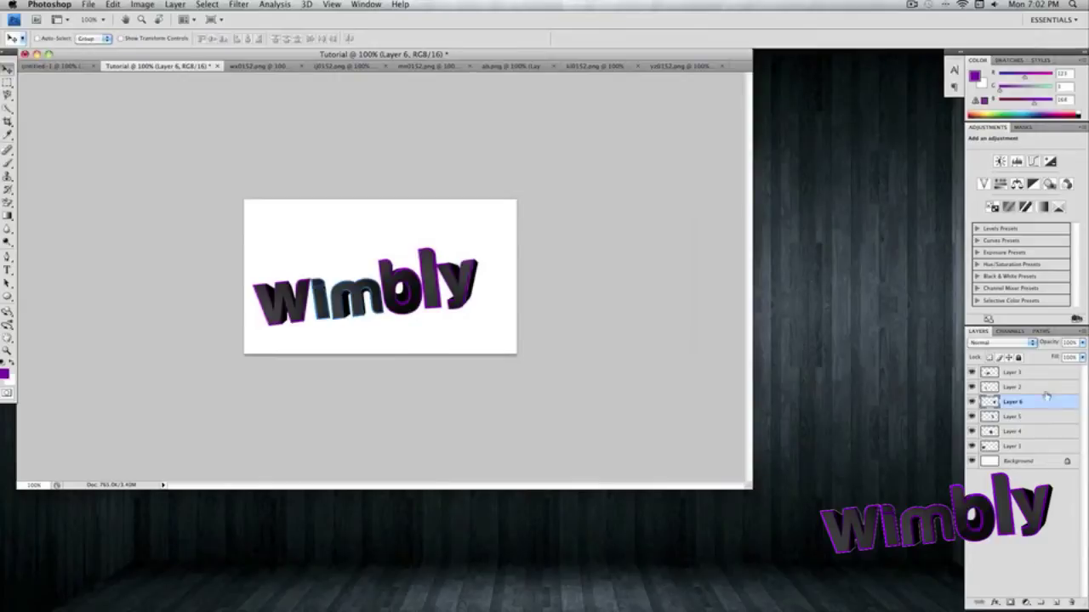
{"action": "left_click", "coordinate": [1042, 387]}
{"action": "key", "text": "super+u"}
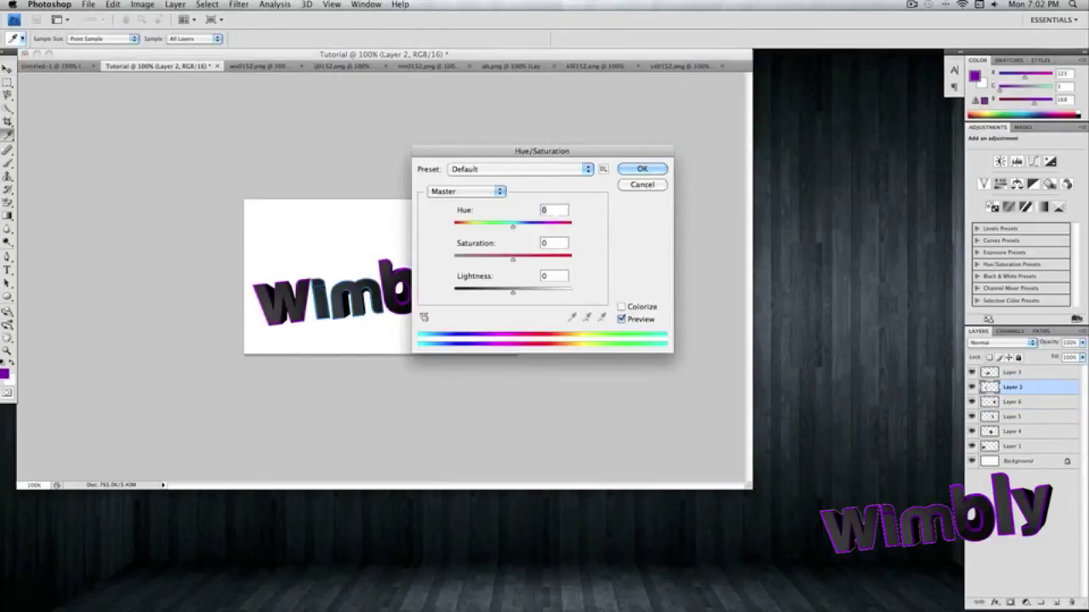
{"action": "type", "text": "18"}
{"action": "left_click", "coordinate": [642, 170]}
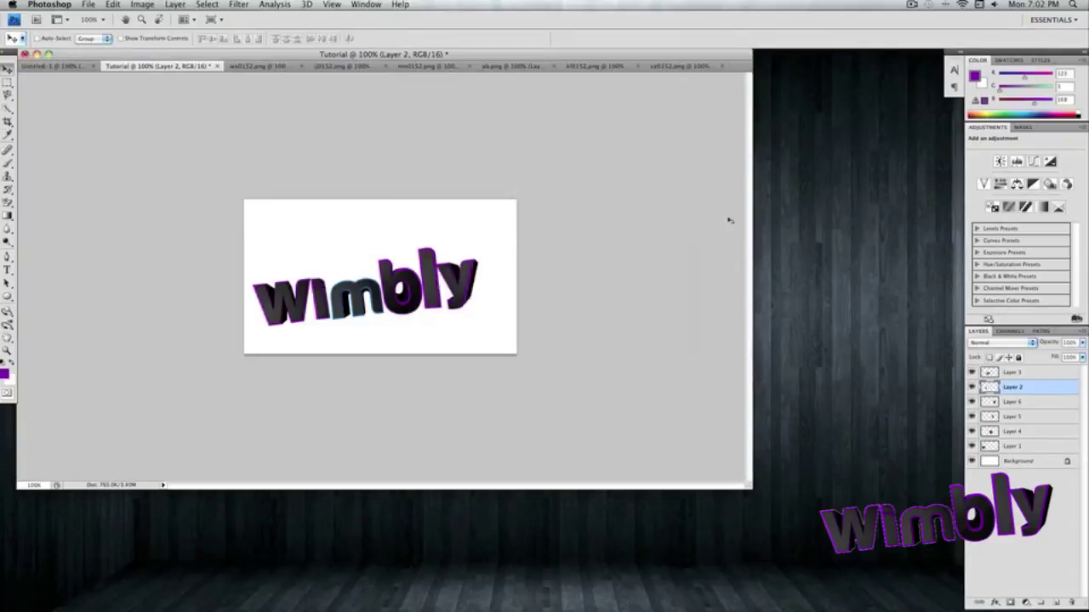
- Apply a Hue/Saturation shift to Layer 3 as well
{"action": "double_click", "coordinate": [1028, 375]}
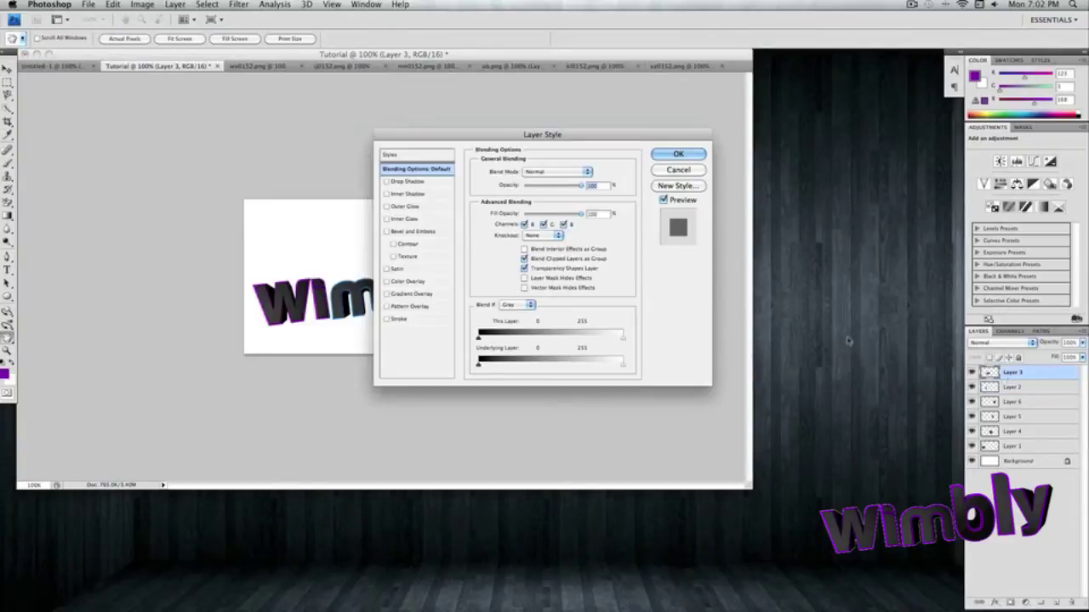
{"action": "left_click", "coordinate": [678, 170]}
{"action": "key", "text": "super+u"}
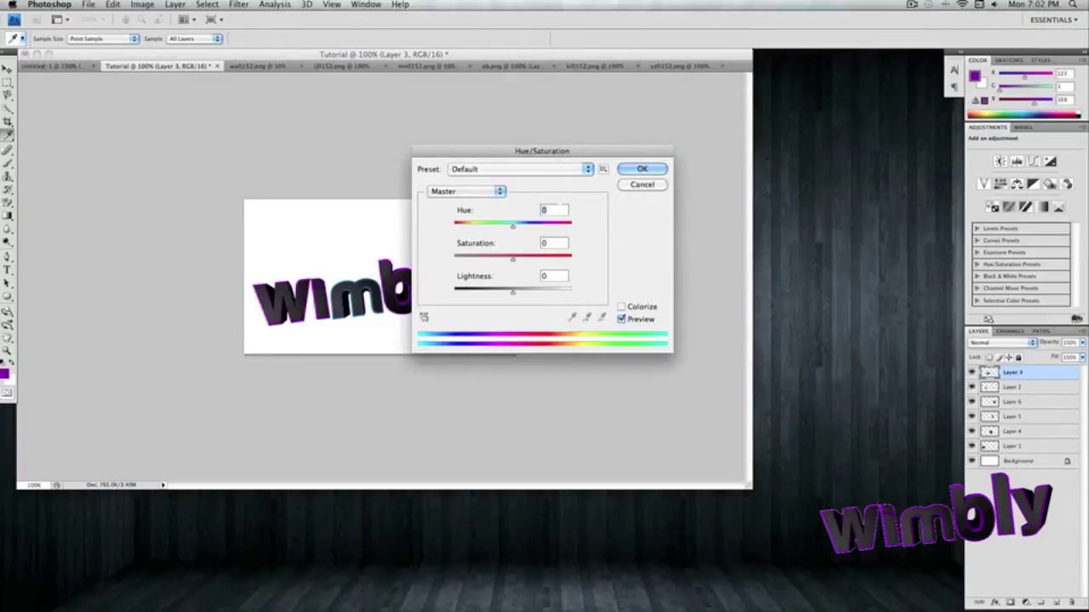
{"action": "left_click", "coordinate": [636, 169]}
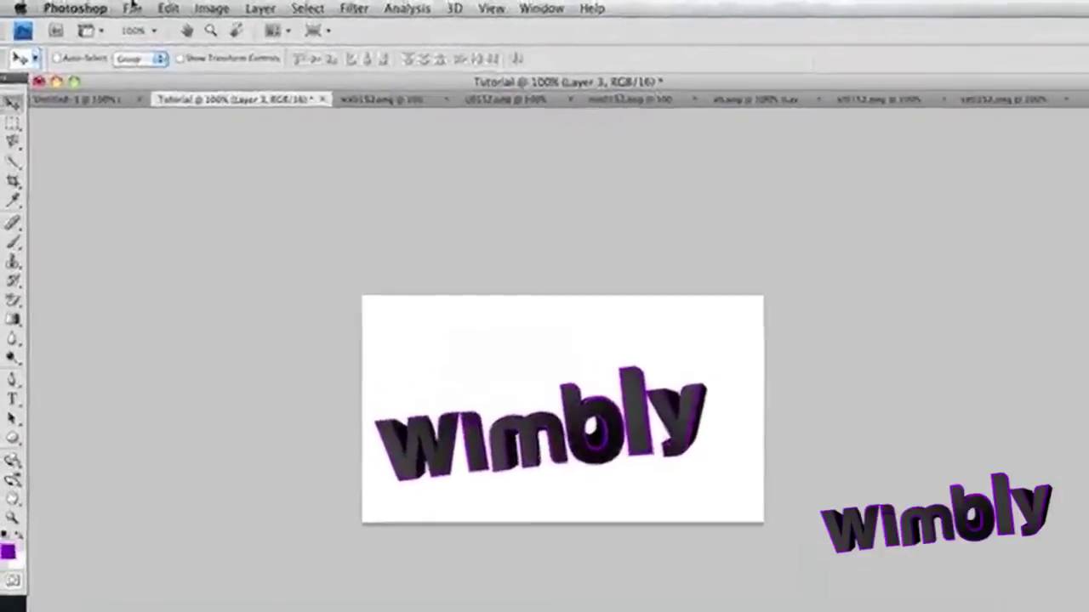
- Save the document to the Desktop as Tutorial.png in PNG format and confirm it's there
{"action": "left_click", "coordinate": [88, 4]}
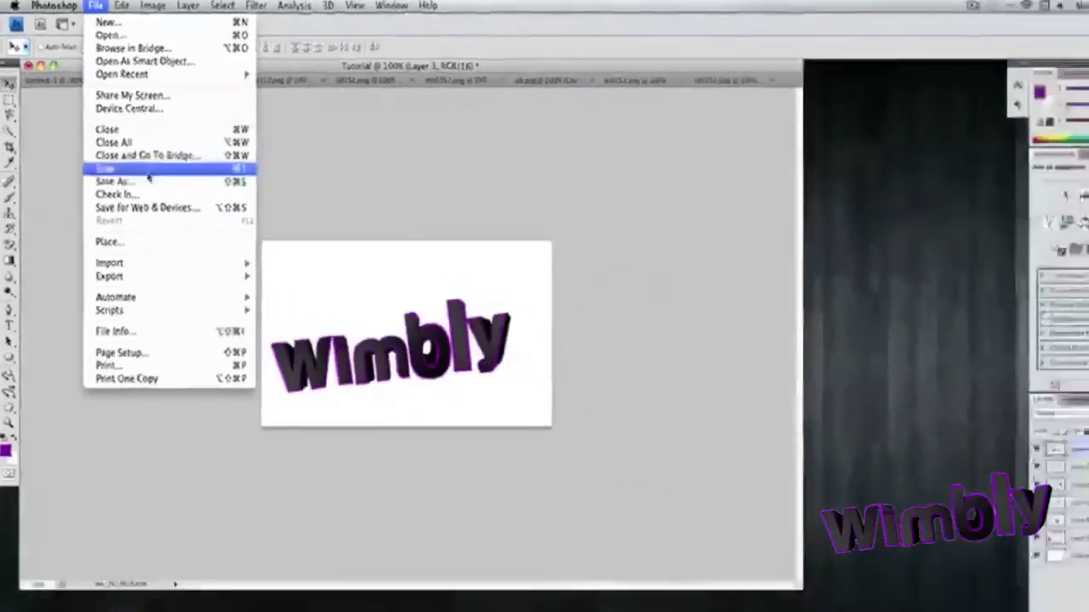
{"action": "left_click", "coordinate": [230, 240]}
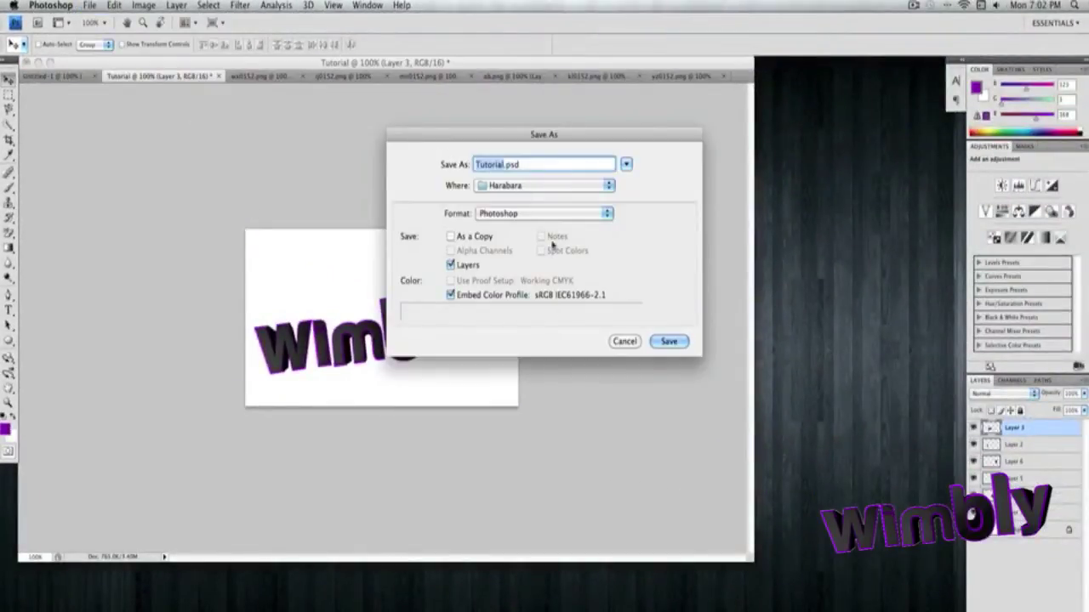
{"action": "left_click", "coordinate": [609, 189]}
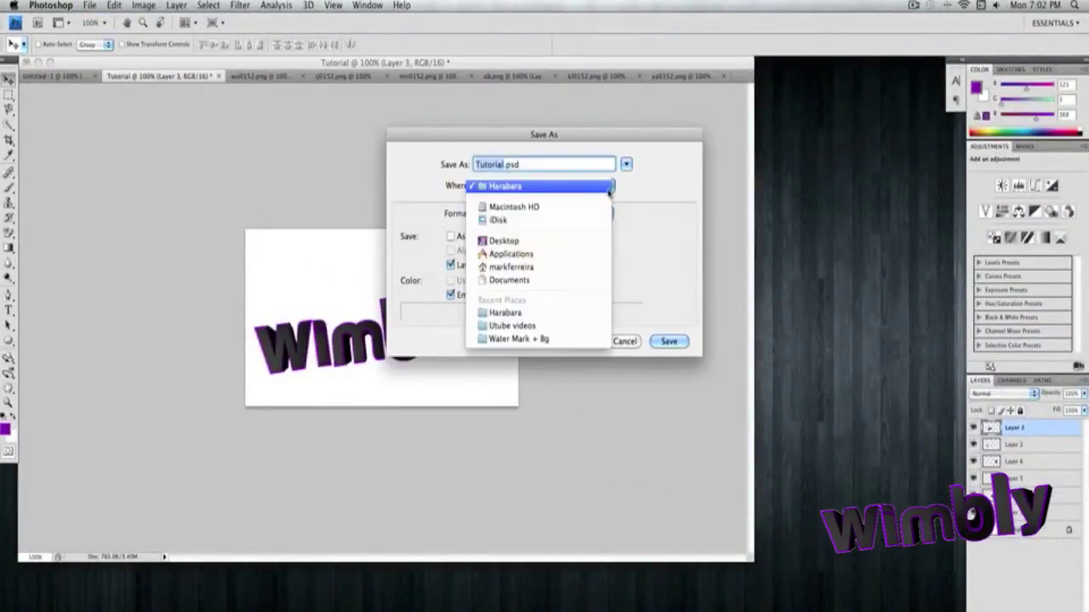
{"action": "left_click", "coordinate": [557, 243]}
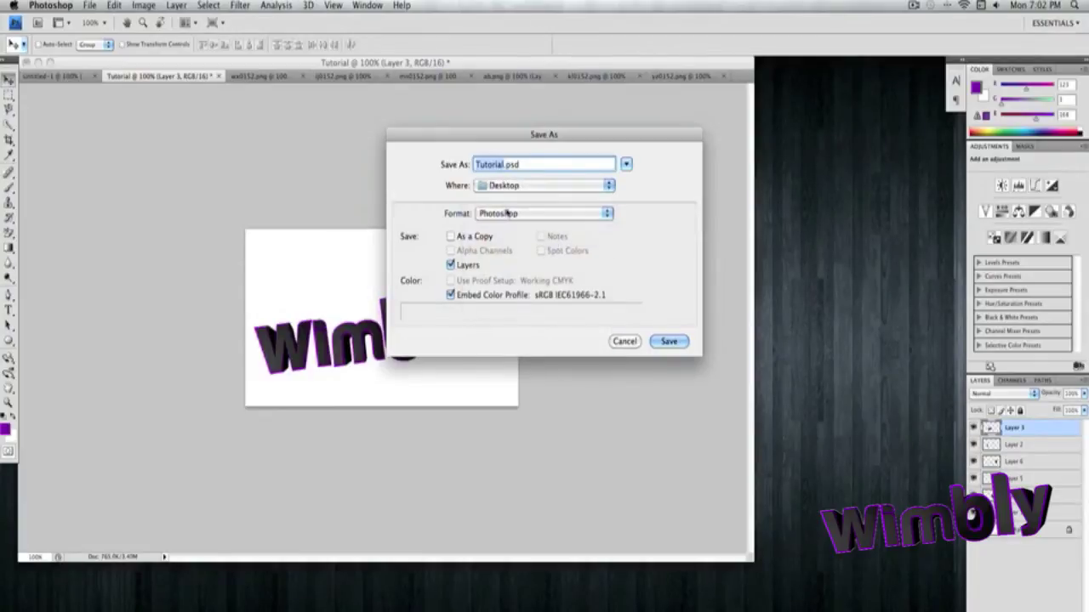
{"action": "left_click", "coordinate": [606, 213]}
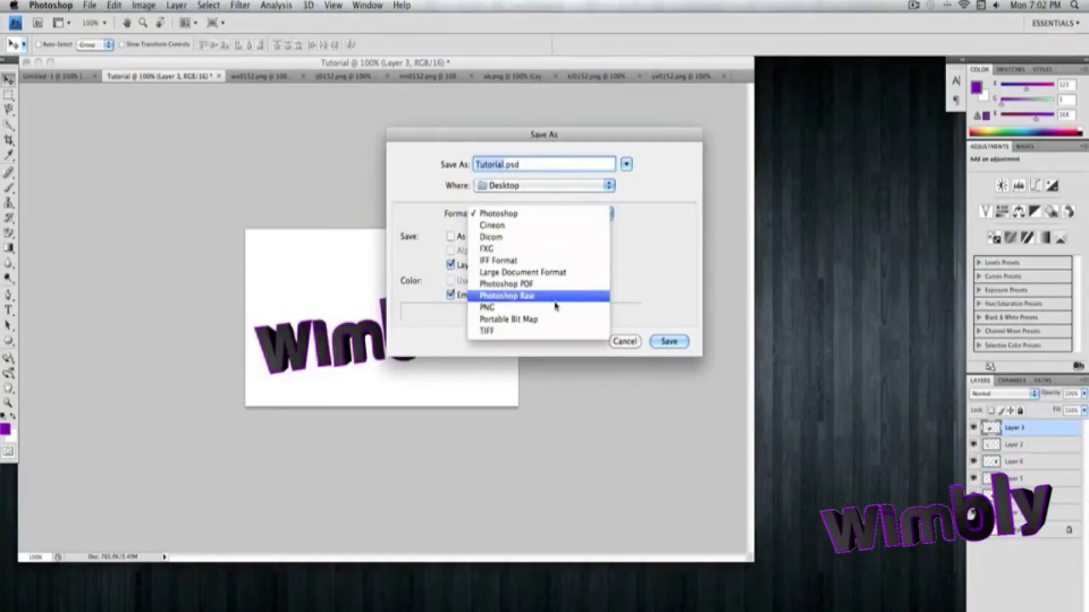
{"action": "left_click", "coordinate": [539, 309]}
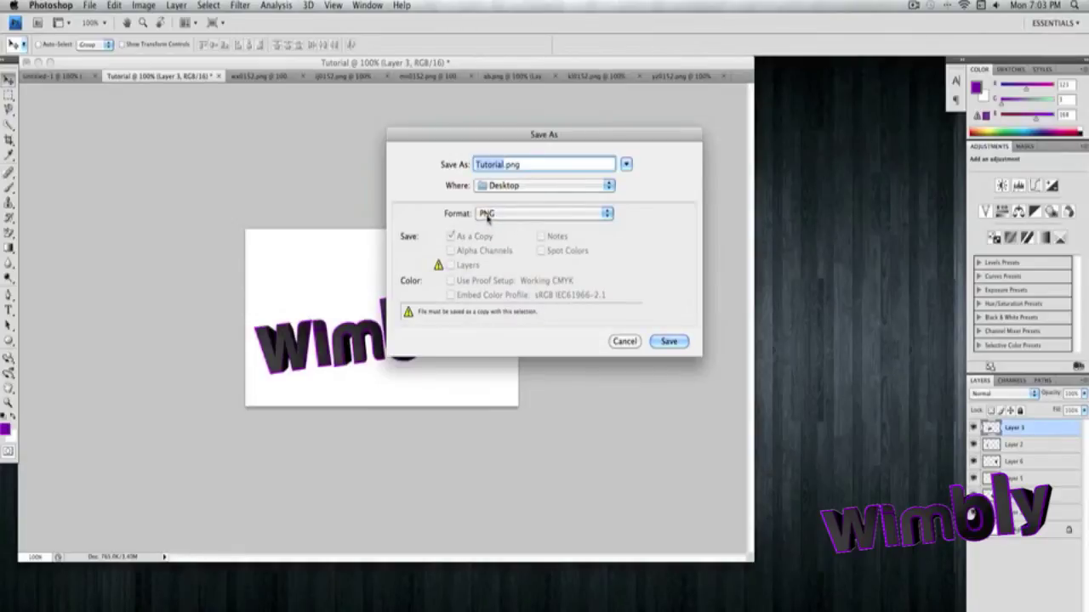
{"action": "key", "text": "Return"}
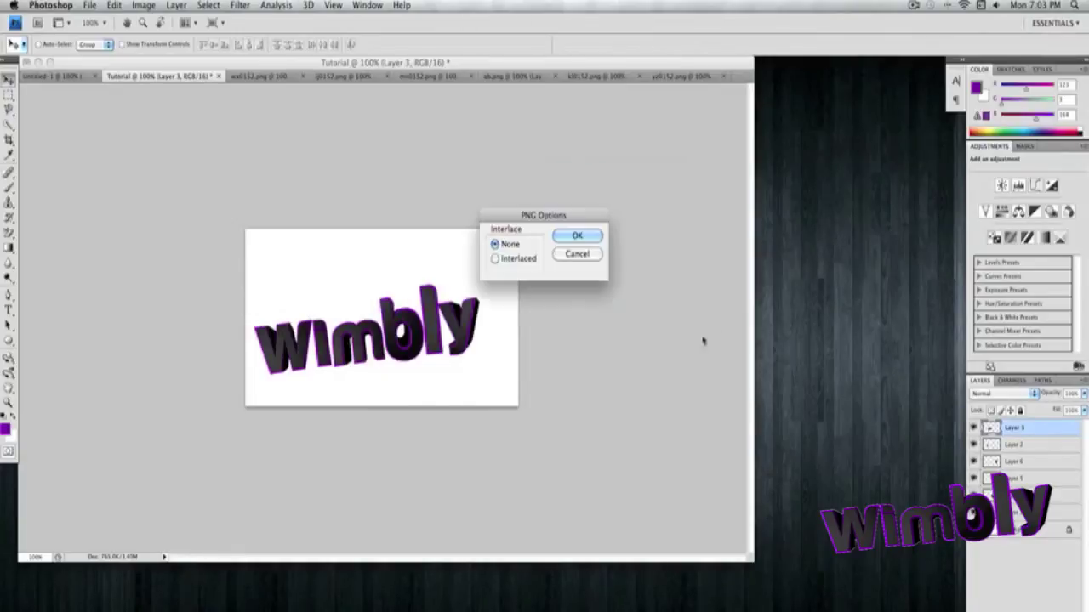
{"action": "left_click", "coordinate": [565, 239]}
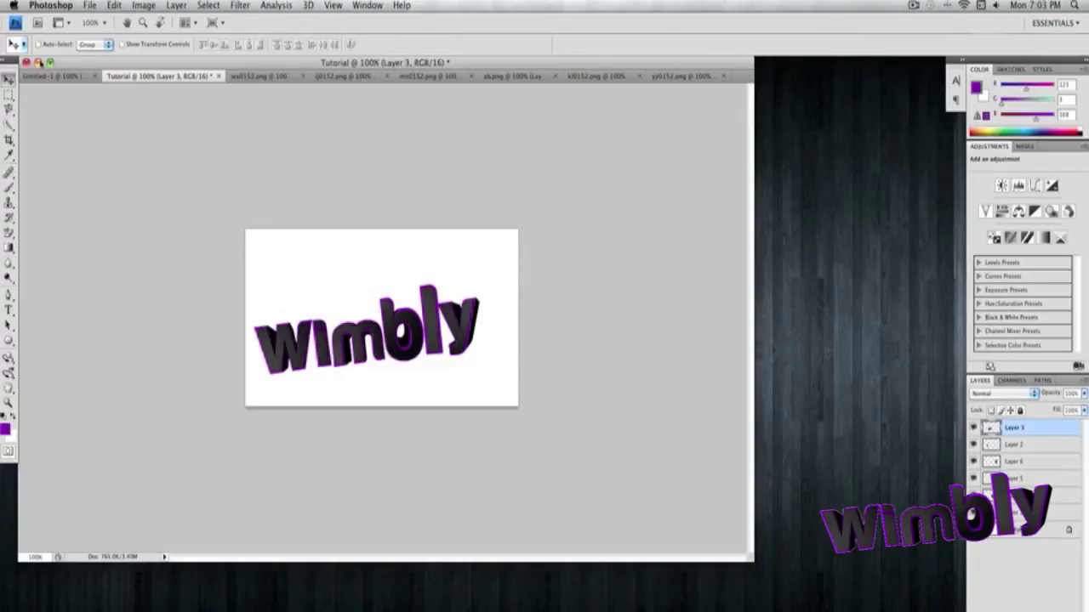
{"action": "left_click", "coordinate": [797, 177]}
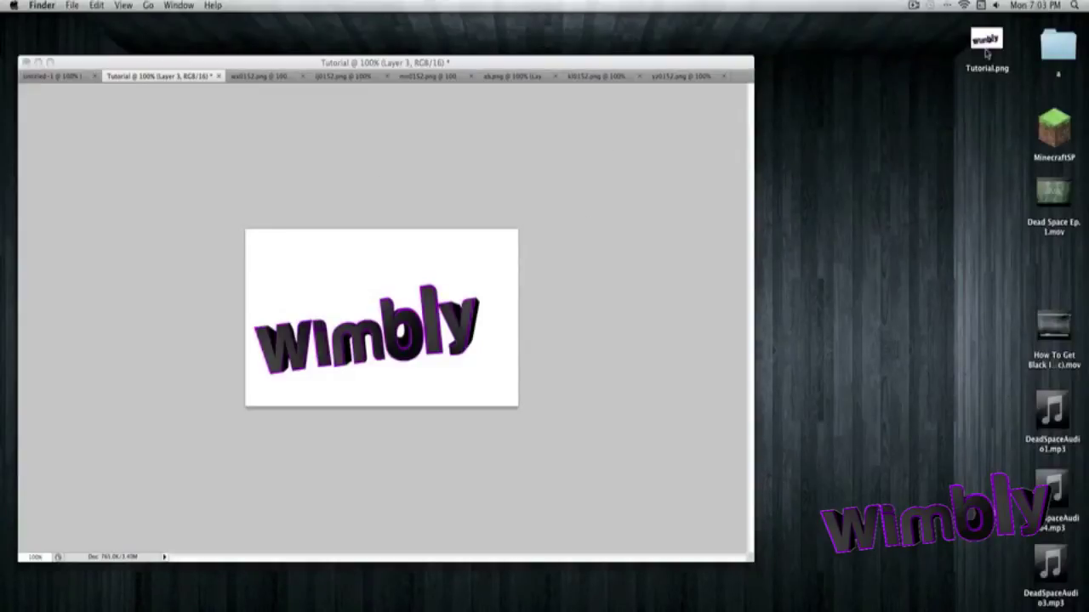
- Close the extra documents wx0152, jj0152, mn0152, ab, ki0152 and yz0152.png
{"action": "left_click_drag", "start_coordinate": [987, 53], "coordinate": [879, 180]}
{"action": "left_click", "coordinate": [310, 66]}
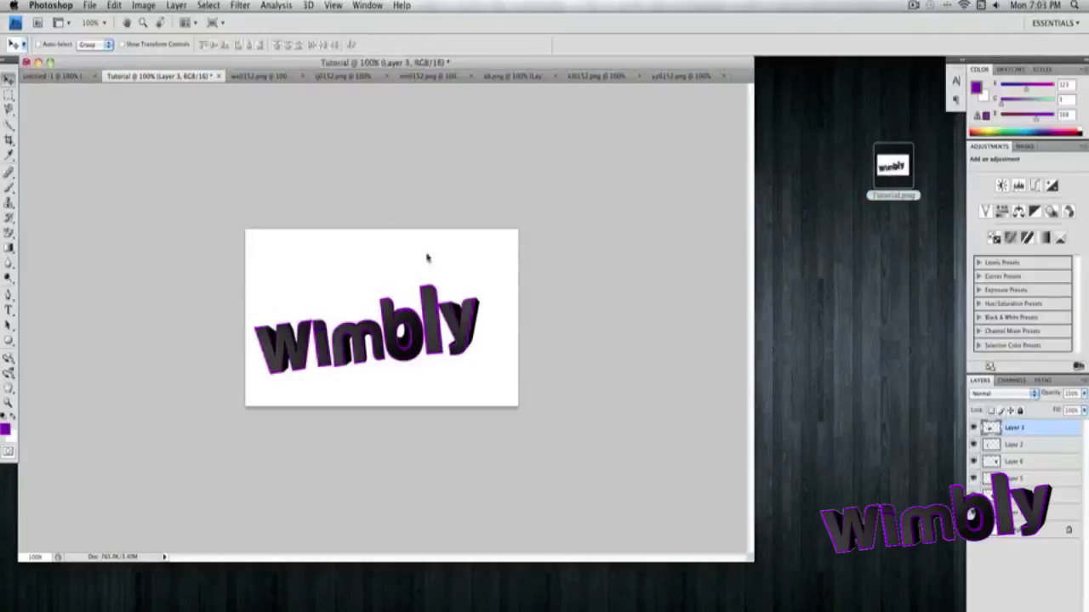
{"action": "left_click_drag", "start_coordinate": [428, 252], "coordinate": [390, 224]}
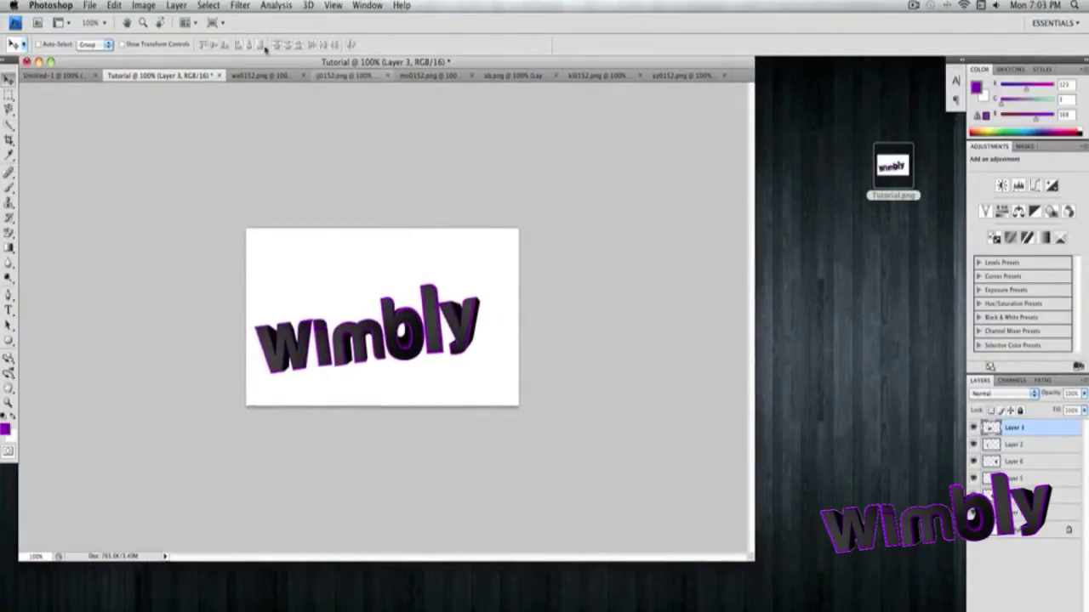
{"action": "left_click", "coordinate": [303, 75]}
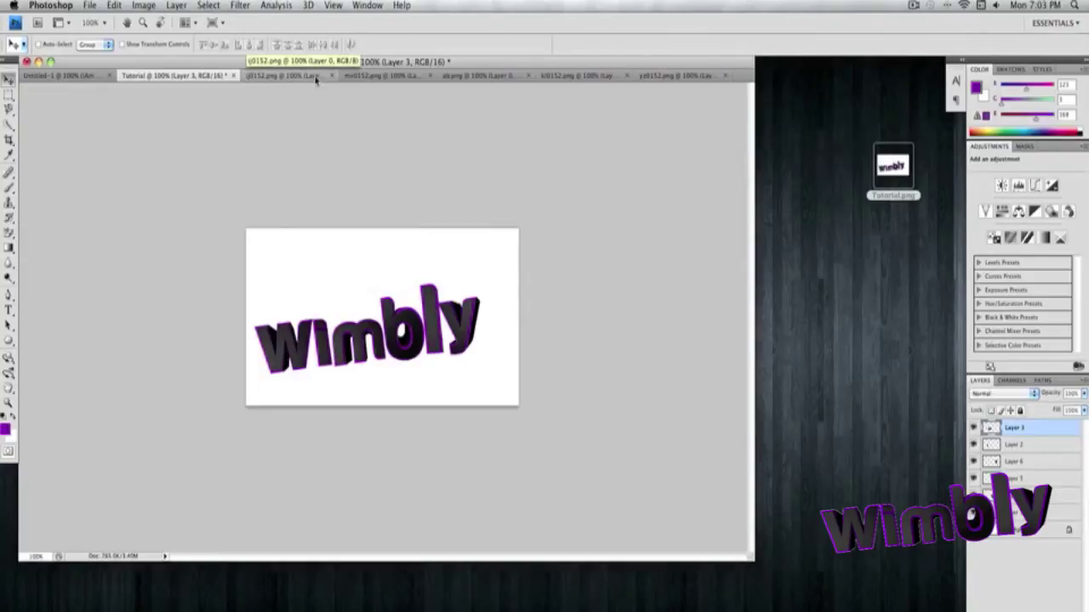
{"action": "left_click", "coordinate": [332, 76]}
{"action": "left_click", "coordinate": [375, 76]}
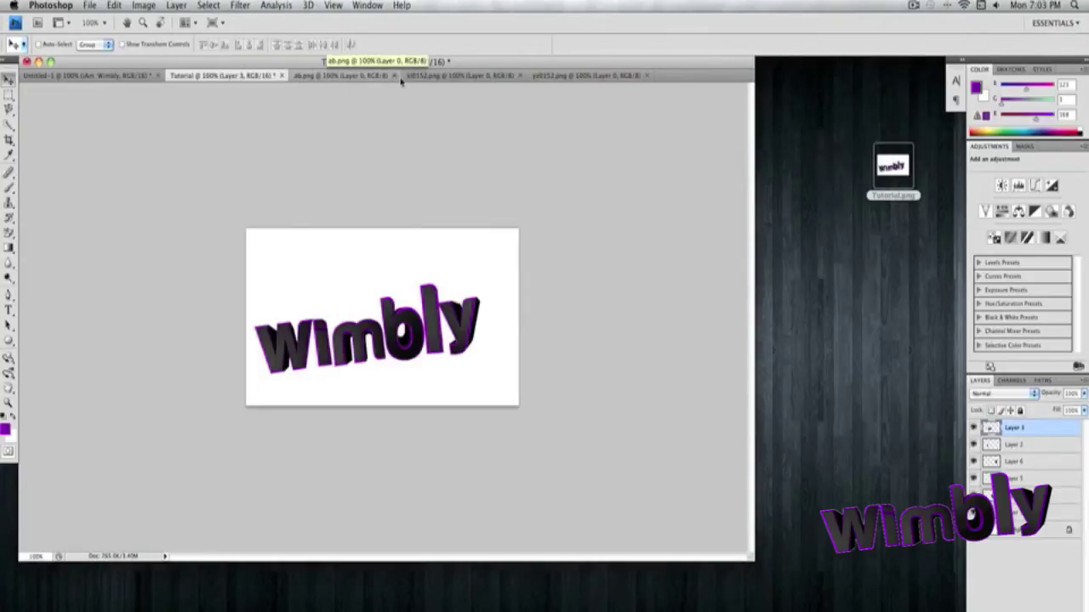
{"action": "left_click", "coordinate": [394, 75]}
{"action": "left_click", "coordinate": [409, 76]}
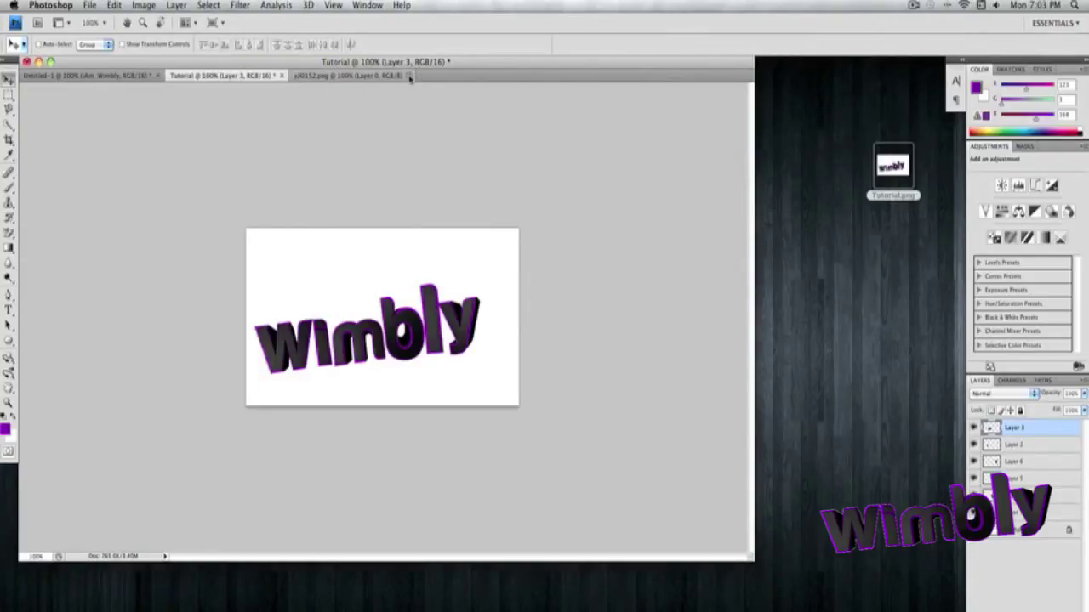
{"action": "left_click", "coordinate": [409, 76]}
- Reopen the saved Tutorial.png from the Desktop as its own document
{"action": "left_click", "coordinate": [87, 5]}
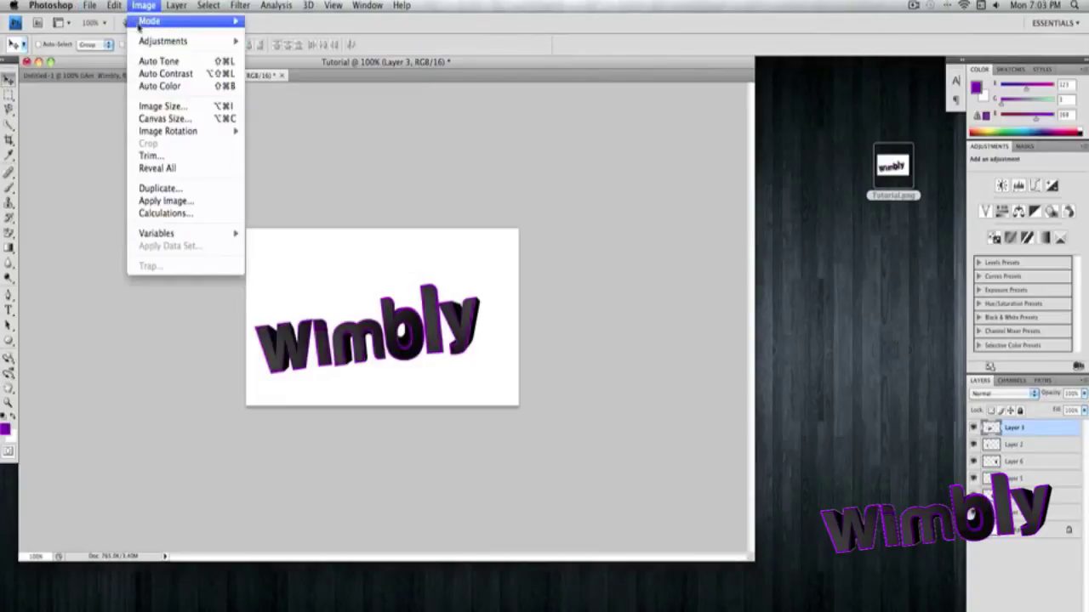
{"action": "left_click", "coordinate": [100, 33]}
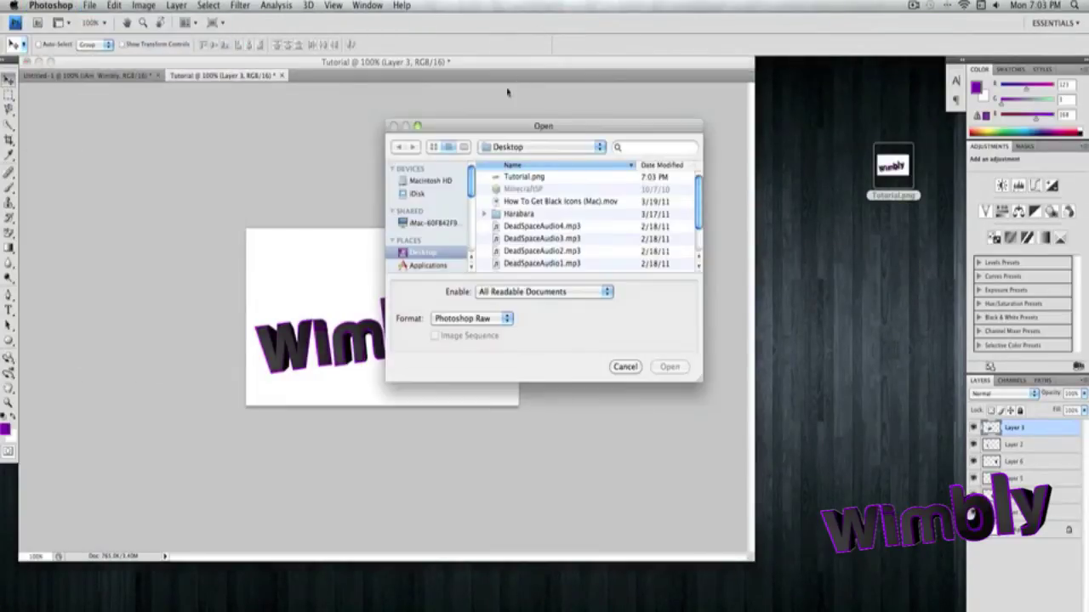
{"action": "left_click", "coordinate": [524, 177]}
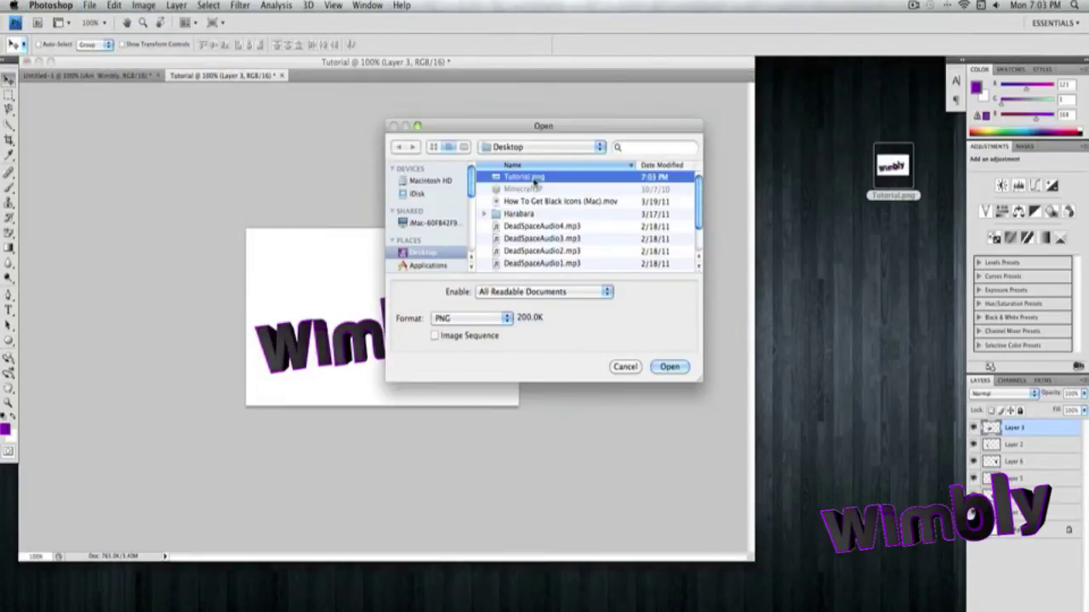
{"action": "left_click", "coordinate": [670, 367]}
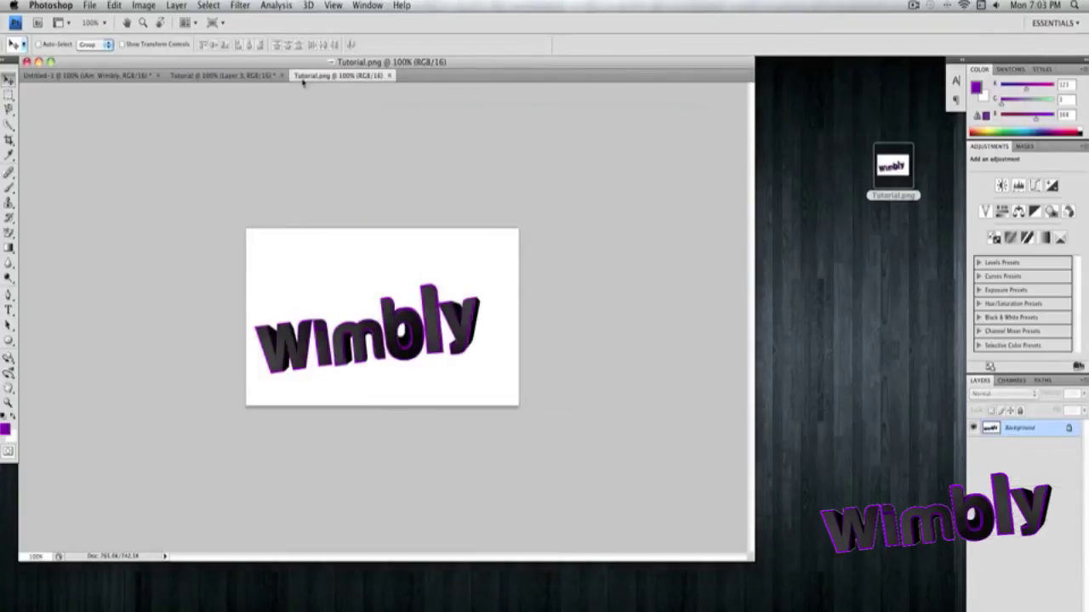
{"action": "left_click", "coordinate": [255, 76]}
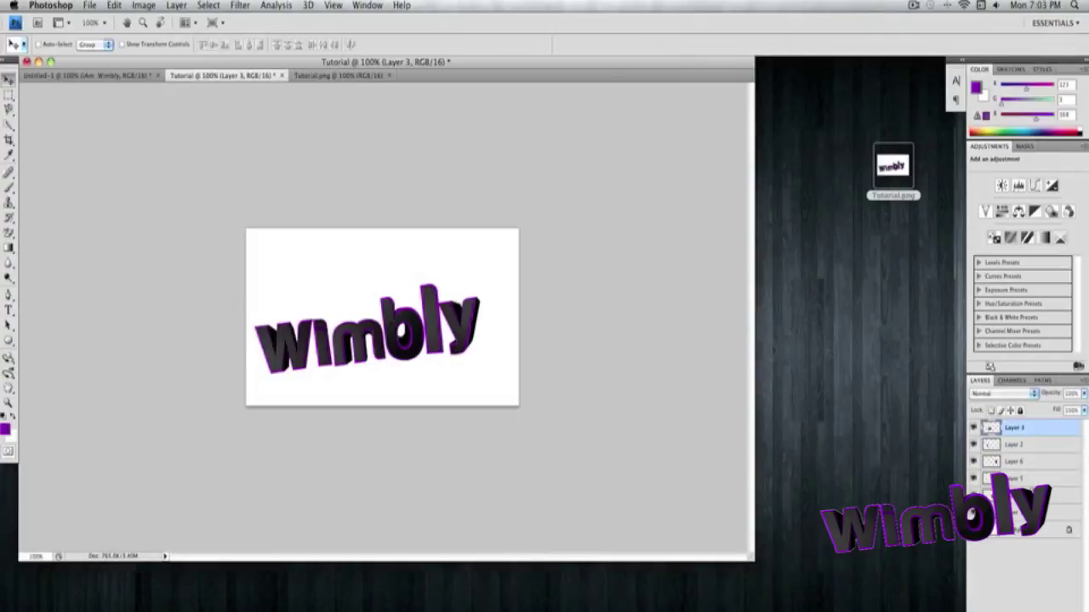
{"action": "left_click", "coordinate": [362, 76]}
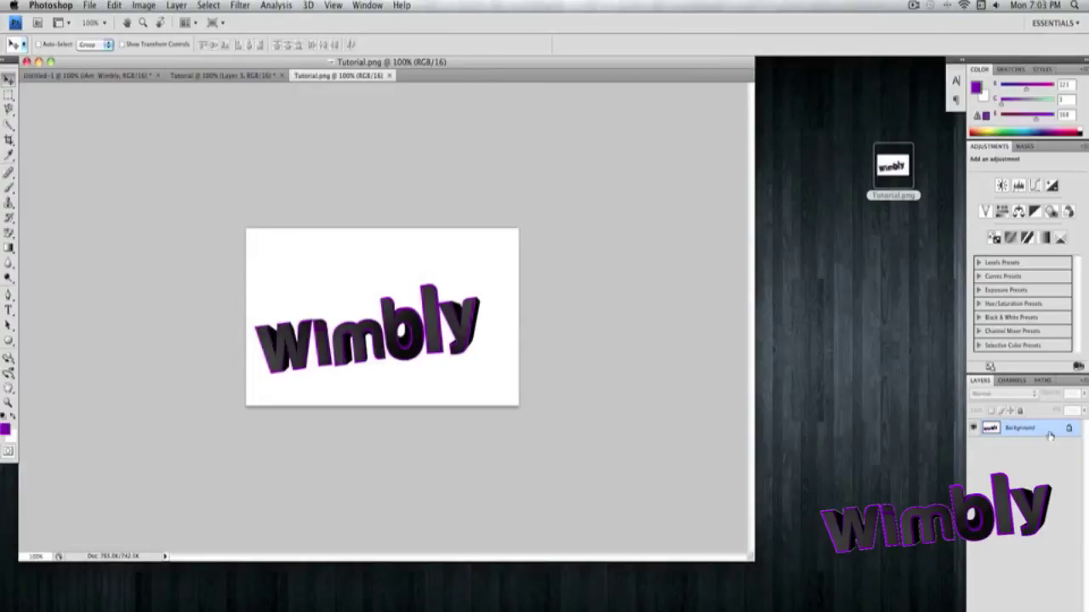
{"action": "right_click", "coordinate": [1050, 430]}
- Duplicate Tutorial.png's Background layer and delete the original, keeping only Background copy
{"action": "left_click", "coordinate": [956, 454]}
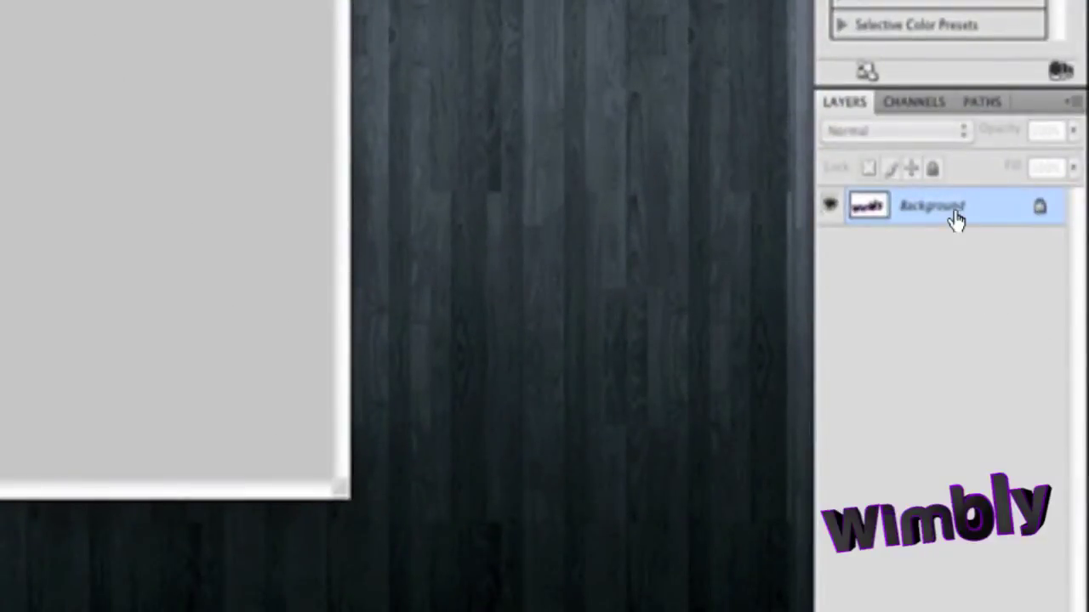
{"action": "right_click", "coordinate": [954, 221]}
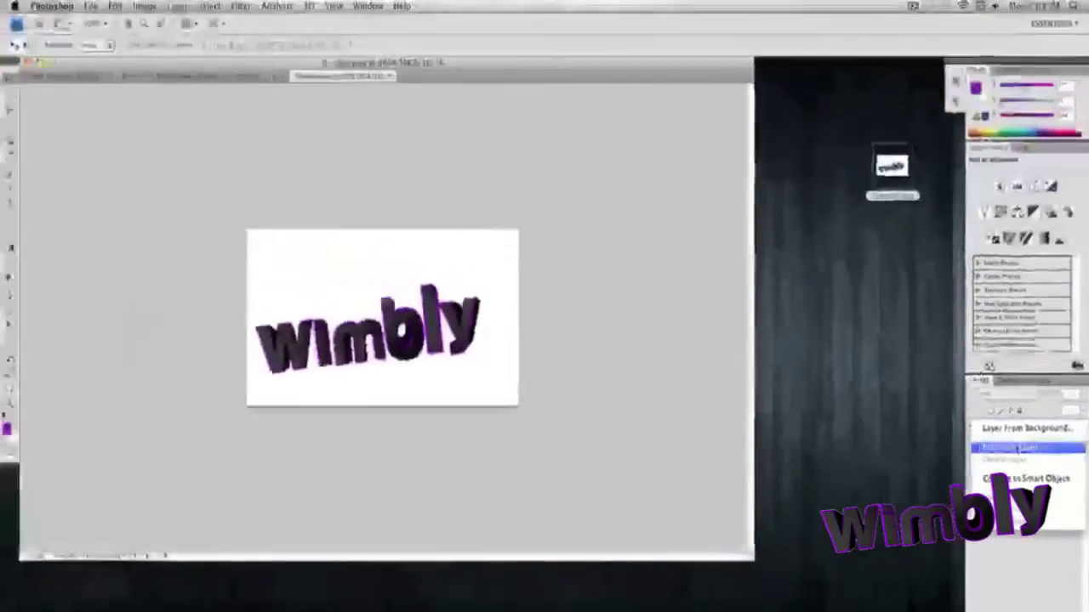
{"action": "left_click", "coordinate": [927, 248]}
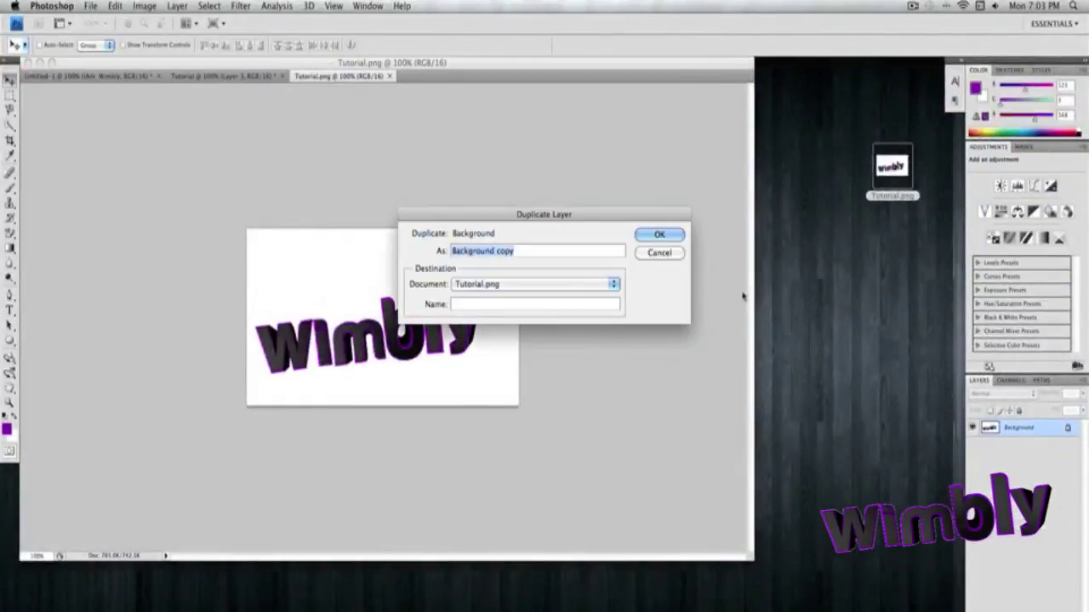
{"action": "left_click", "coordinate": [658, 235]}
{"action": "right_click", "coordinate": [1039, 445]}
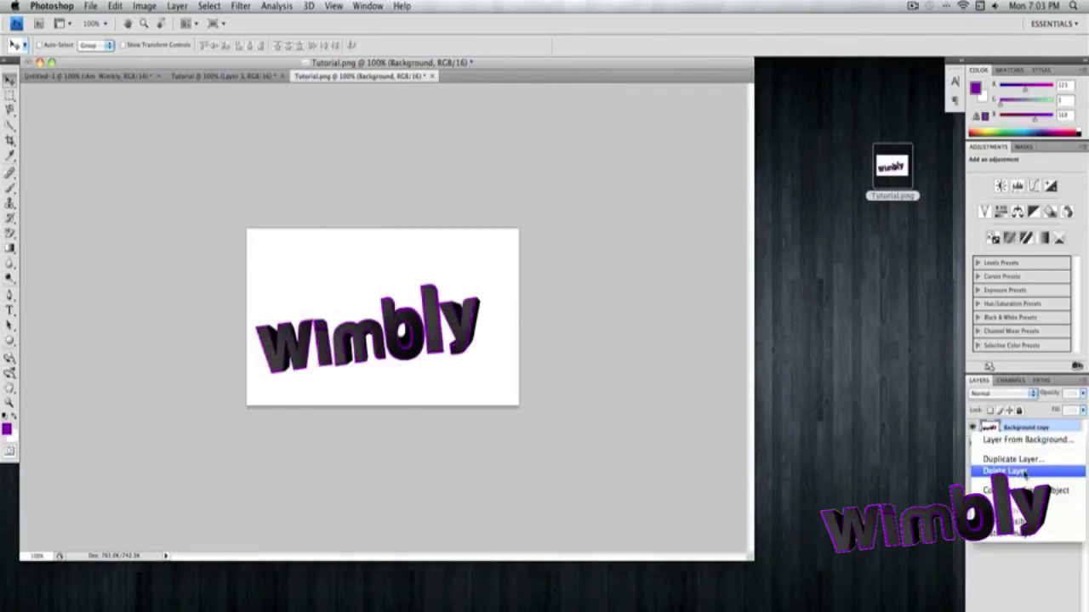
{"action": "left_click", "coordinate": [1021, 472]}
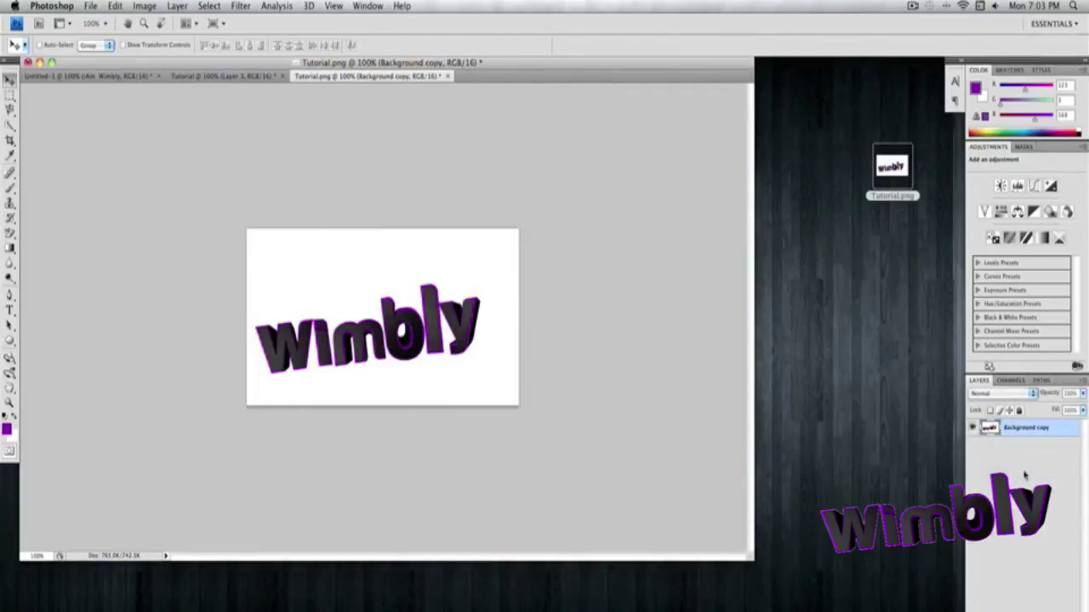
{"action": "double_click", "coordinate": [1029, 428]}
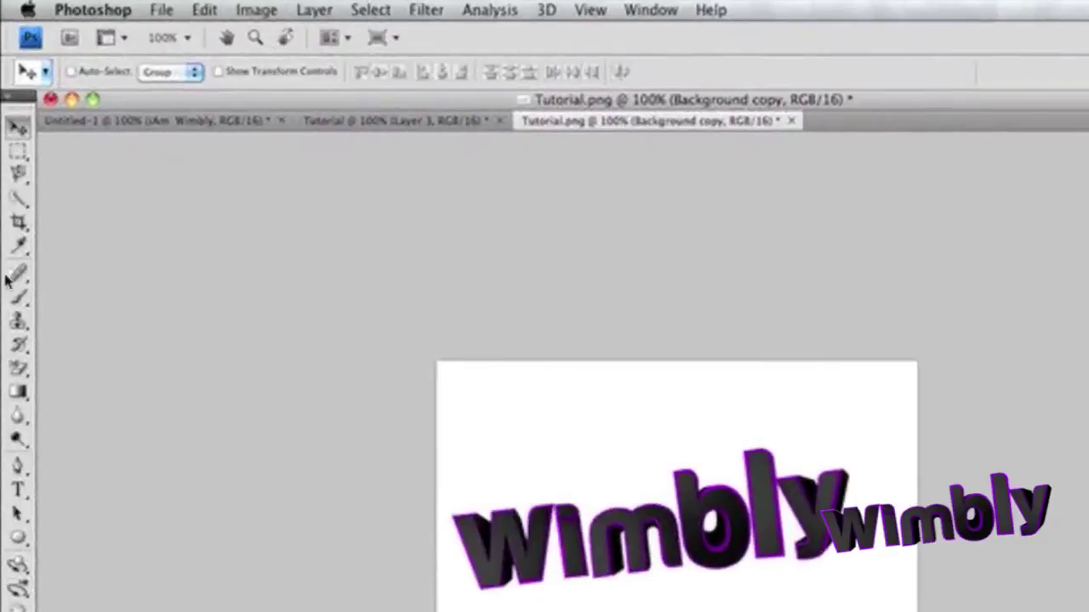
- Choose the Background Eraser Tool and enlarge its brush with the bracket keys
{"action": "left_click", "coordinate": [13, 367]}
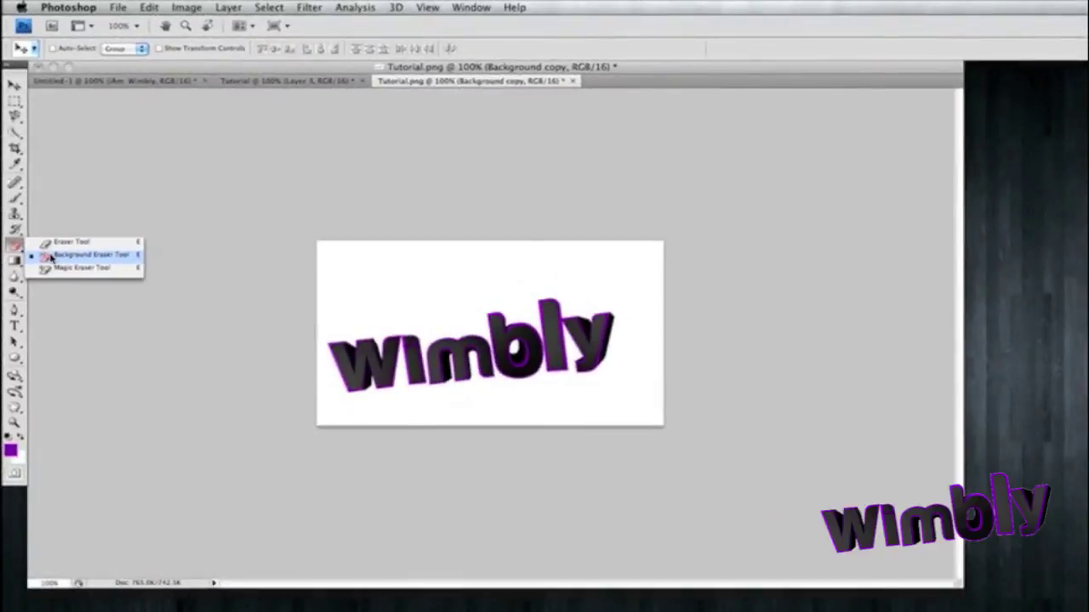
{"action": "left_click", "coordinate": [51, 258]}
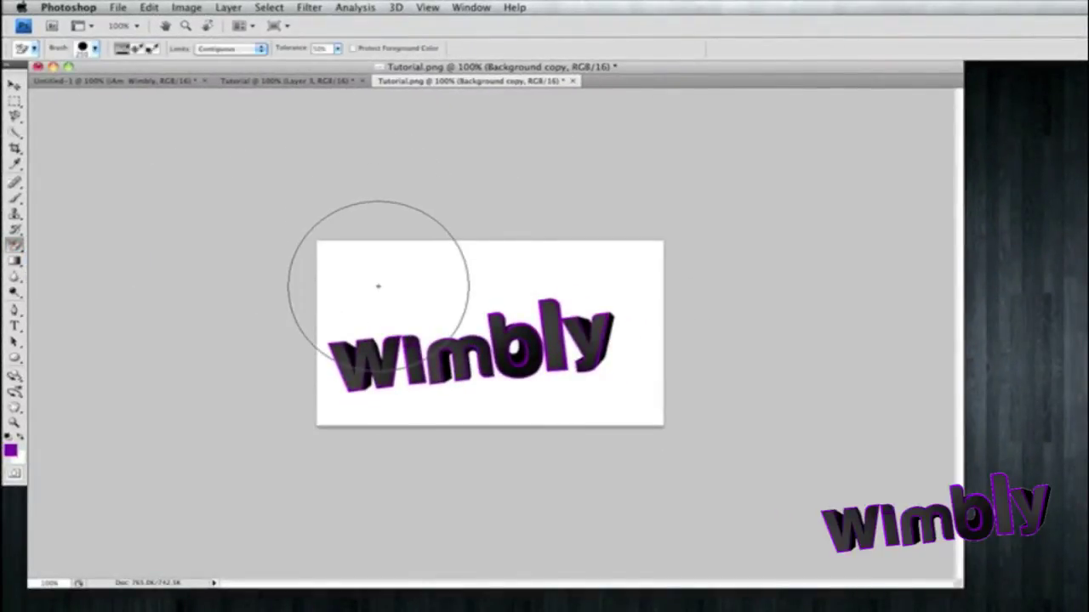
{"action": "key", "text": "bracketleft"}
{"action": "key", "text": "bracketleft"}
{"action": "key", "text": "bracketleft"}
{"action": "key", "text": "bracketleft"}
{"action": "key", "text": "bracketleft"}
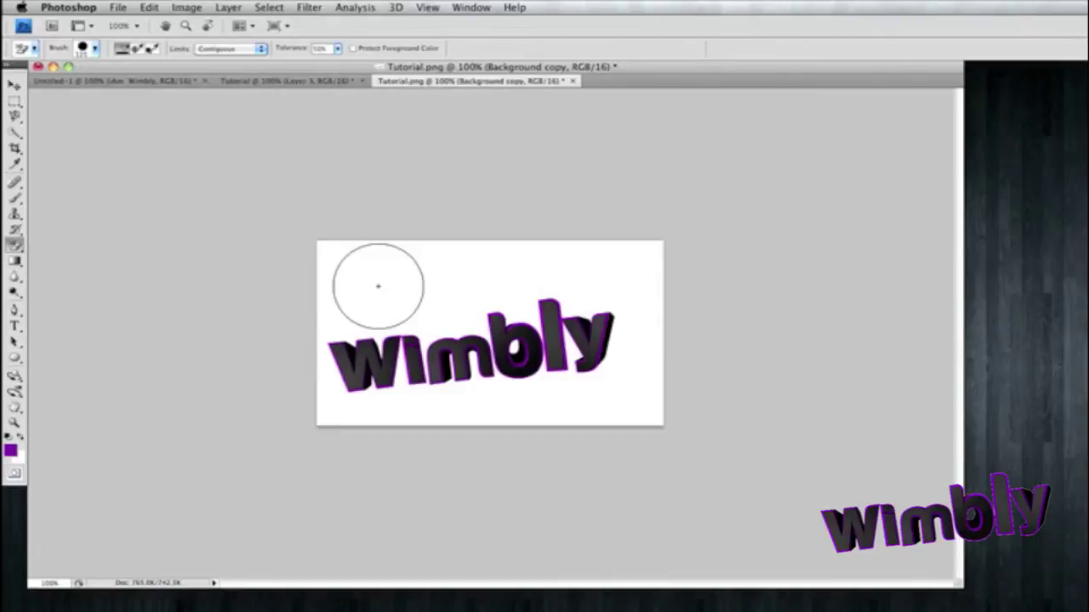
{"action": "key", "text": "bracketright"}
{"action": "key", "text": "bracketright"}
{"action": "key", "text": "bracketright"}
{"action": "key", "text": "bracketleft"}
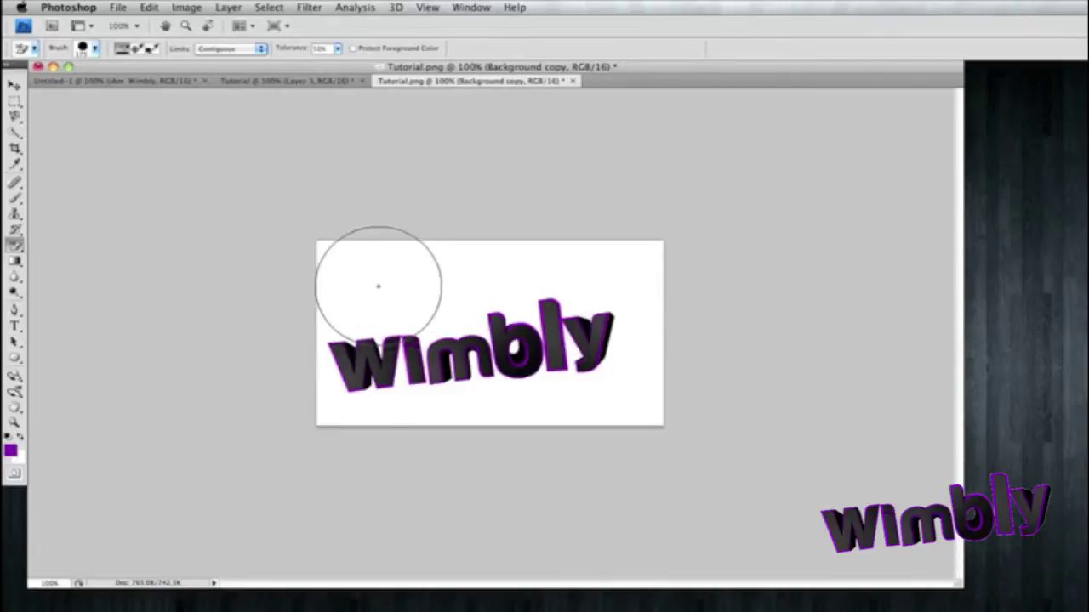
{"action": "key", "text": "bracketright"}
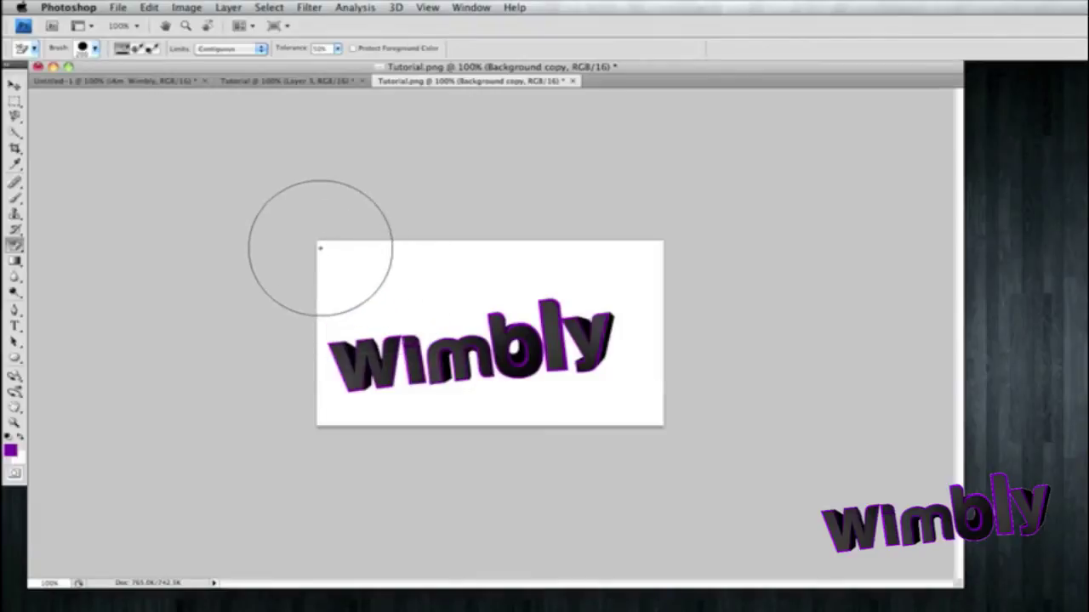
{"action": "key", "text": "bracketright"}
{"action": "key", "text": "bracketright"}
{"action": "key", "text": "bracketright"}
{"action": "key", "text": "bracketright"}
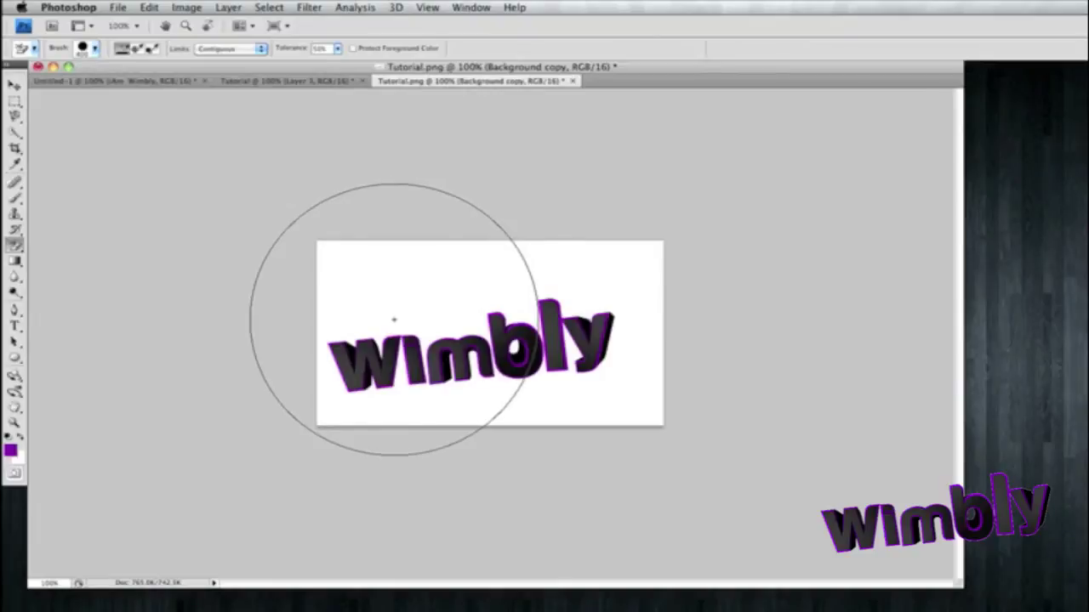
{"action": "key", "text": "bracketright"}
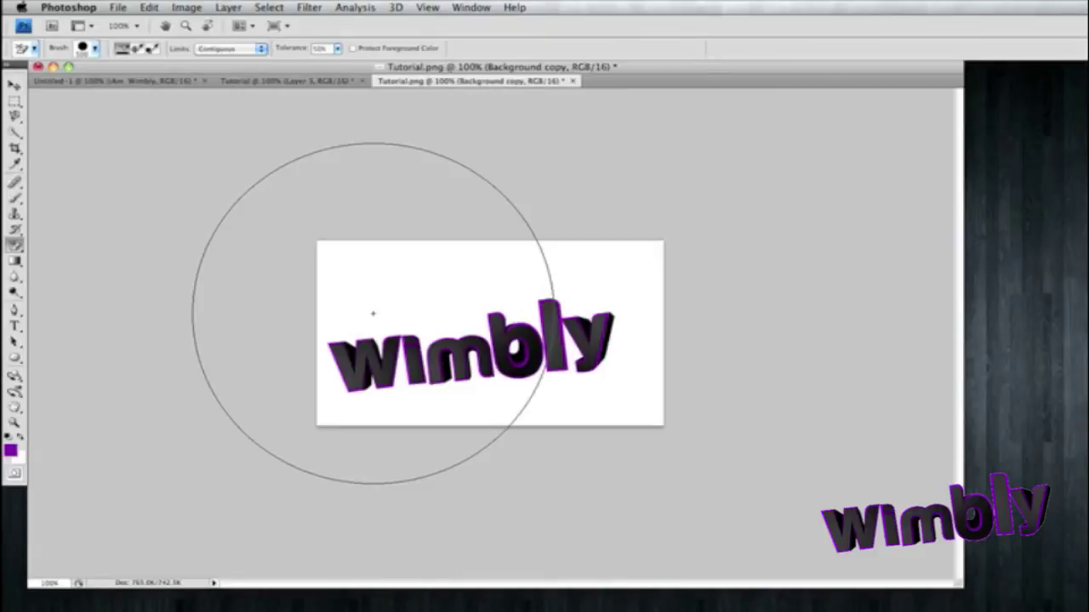
- Erase the white on the left and right of the canvas, then return to the Move tool
{"action": "left_click", "coordinate": [372, 314]}
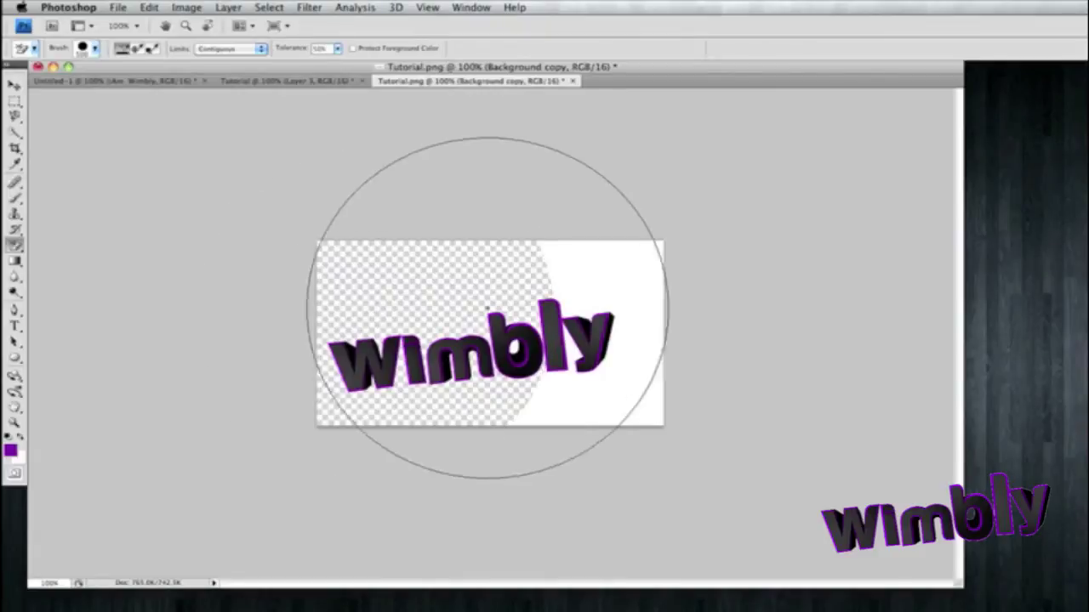
{"action": "left_click", "coordinate": [607, 302]}
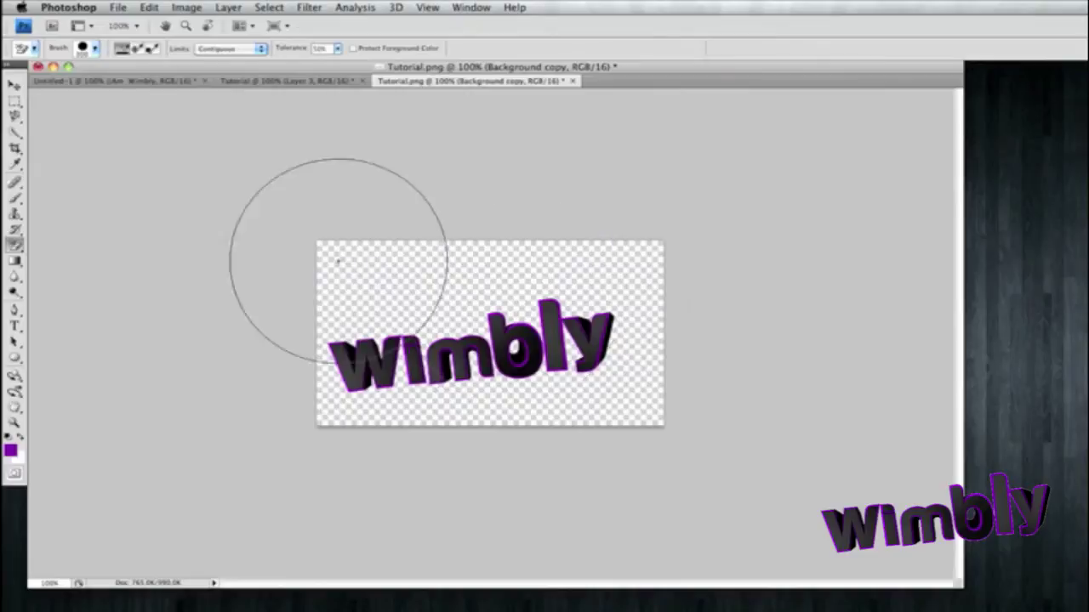
{"action": "left_click", "coordinate": [14, 85]}
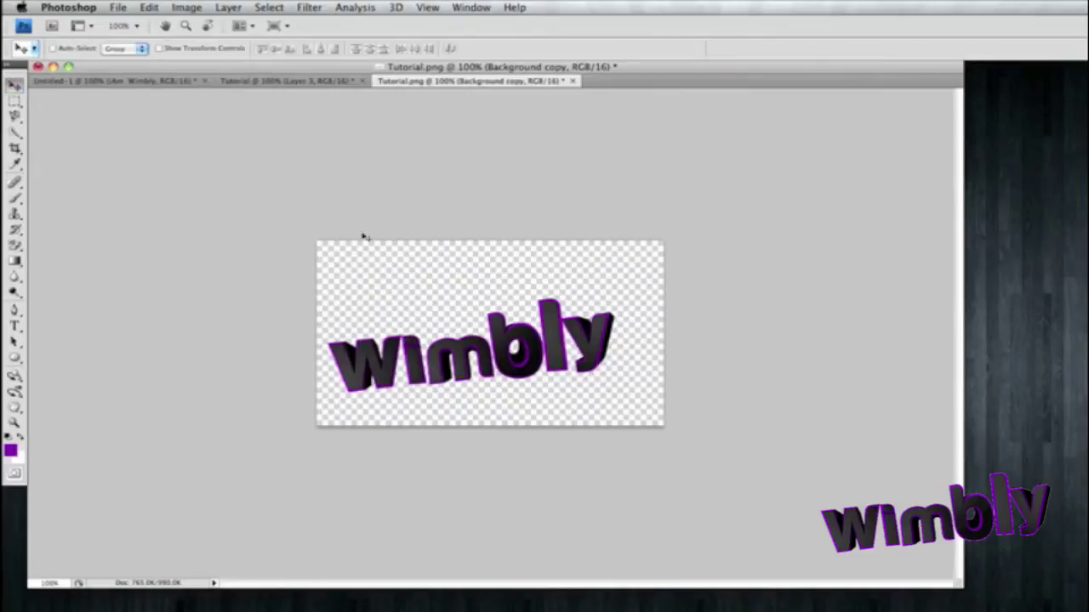
- In Save for Web & Devices, choose PNG-24 and toggle Transparency off and back on
{"action": "left_click", "coordinate": [114, 7]}
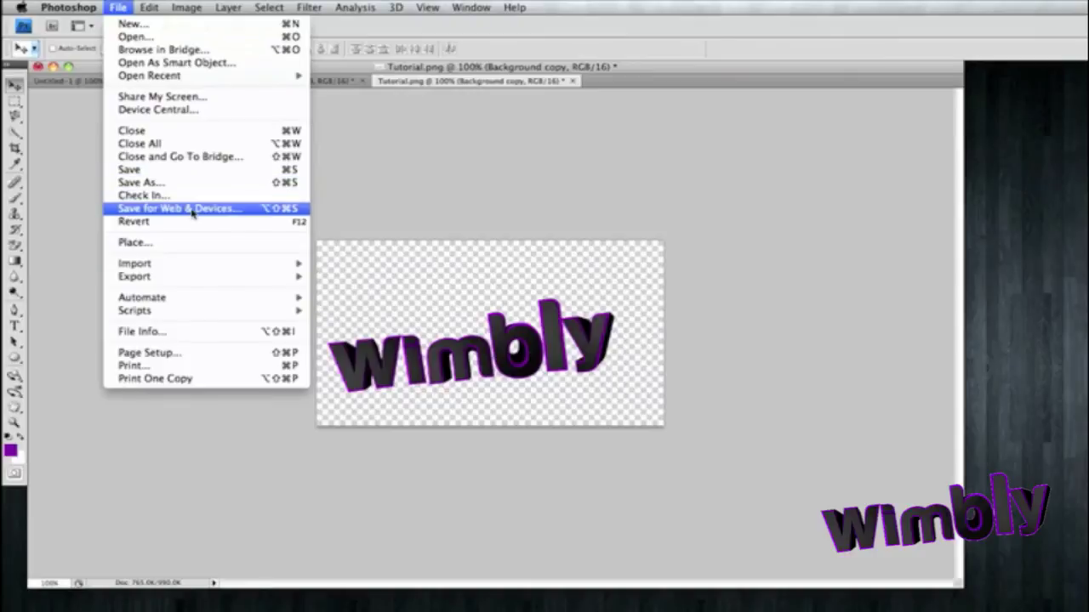
{"action": "left_click", "coordinate": [192, 211]}
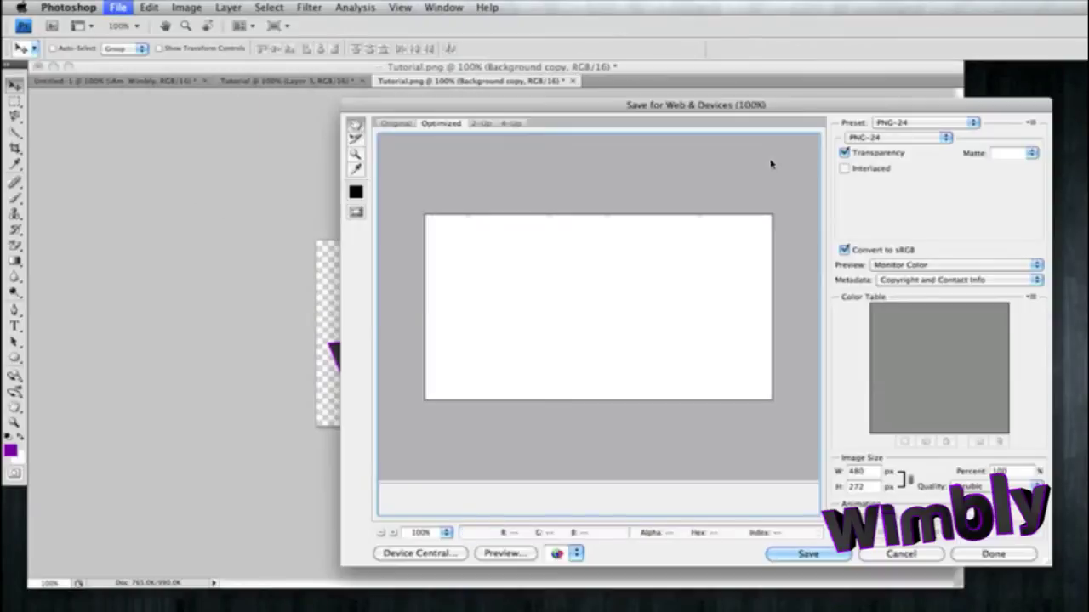
{"action": "left_click", "coordinate": [968, 123]}
{"action": "left_click", "coordinate": [957, 123]}
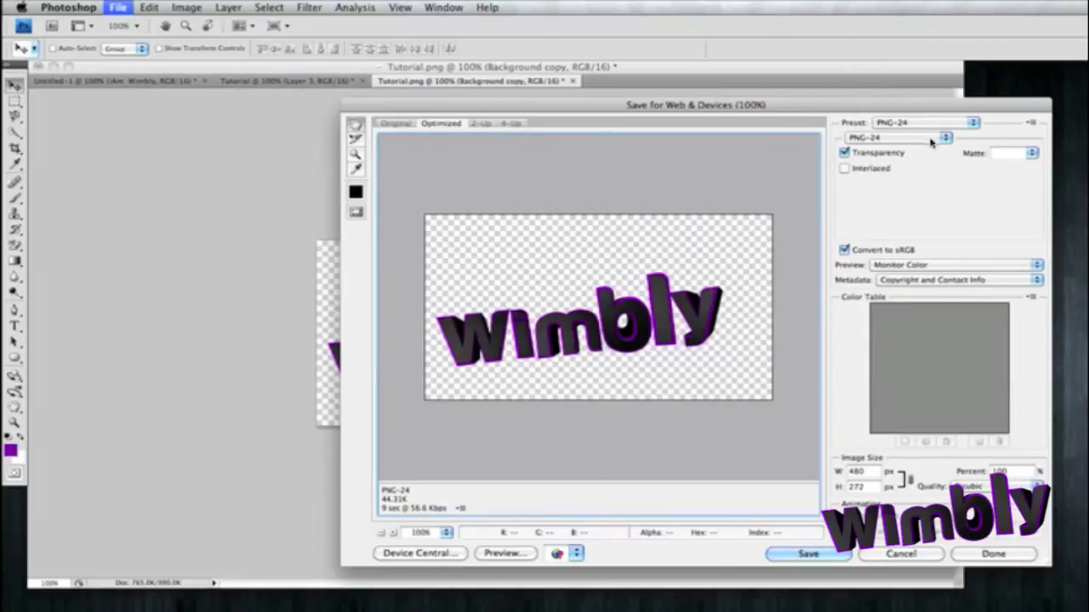
{"action": "left_click", "coordinate": [942, 137]}
{"action": "left_click", "coordinate": [942, 138]}
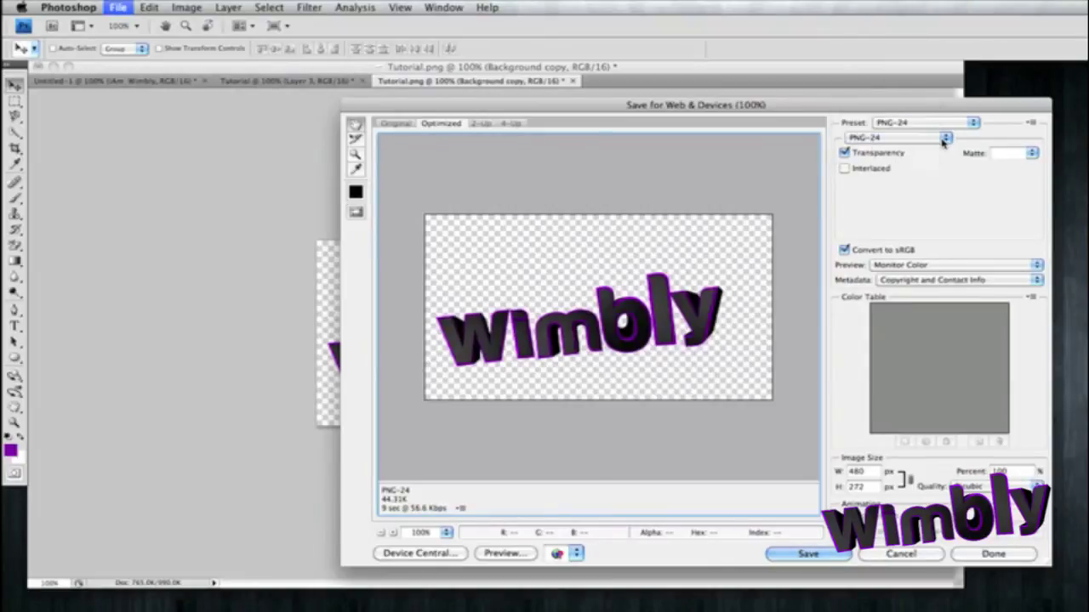
{"action": "left_click", "coordinate": [844, 154]}
{"action": "left_click", "coordinate": [843, 153]}
- Save the optimized export to the Desktop under the name Watermark
{"action": "left_click", "coordinate": [808, 554]}
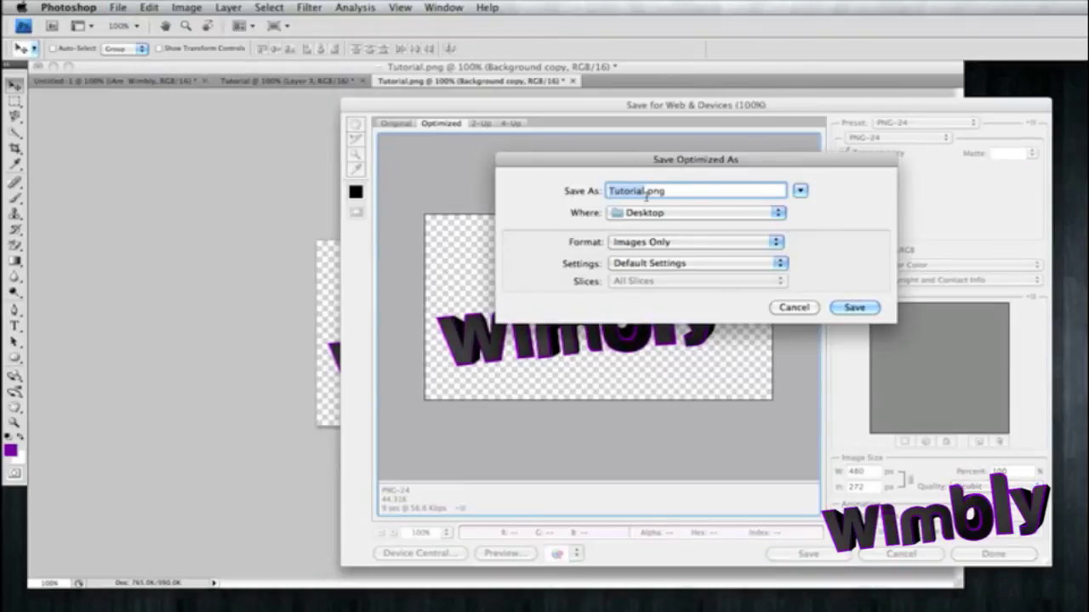
{"action": "key", "text": "BackSpace"}
{"action": "type", "text": "Watermark"}
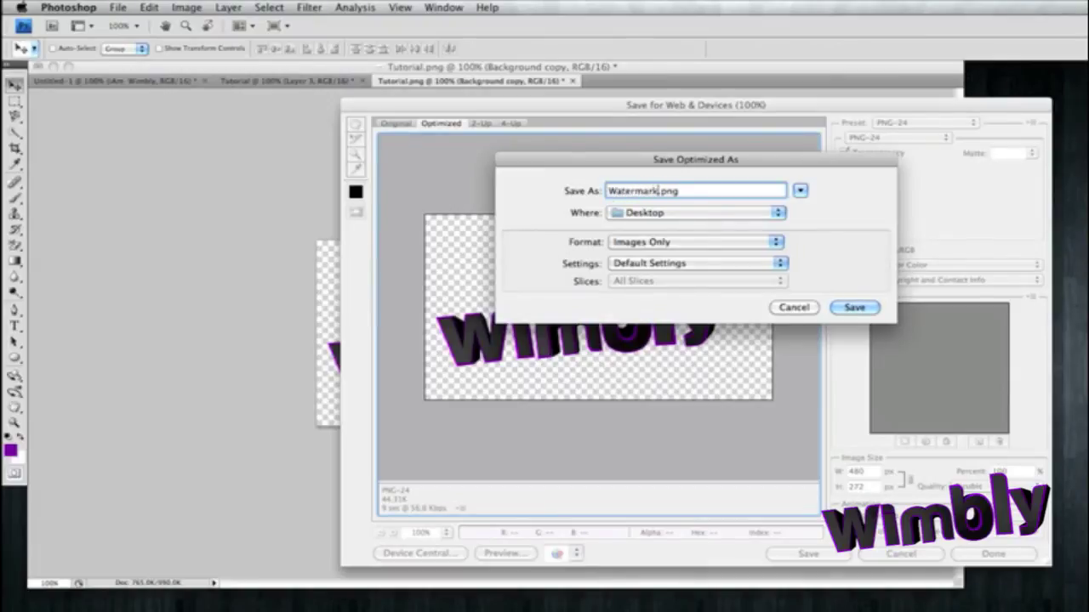
{"action": "left_click", "coordinate": [854, 308]}
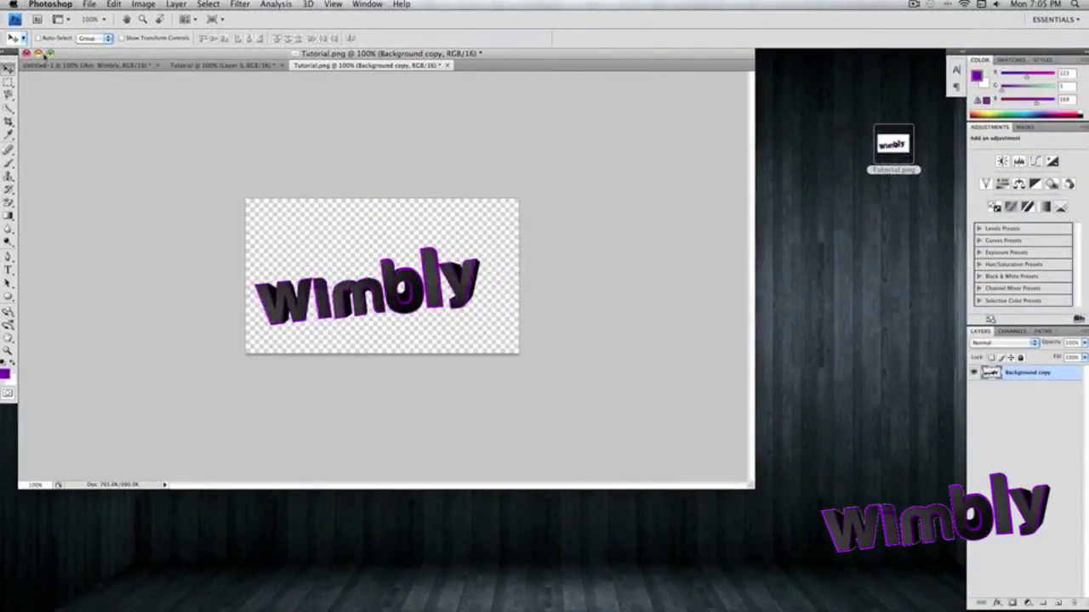
- Hide Photoshop, move Watermark.png to the desktop's upper left, and check it in Preview
{"action": "left_click", "coordinate": [38, 53]}
{"action": "key", "text": "super+h"}
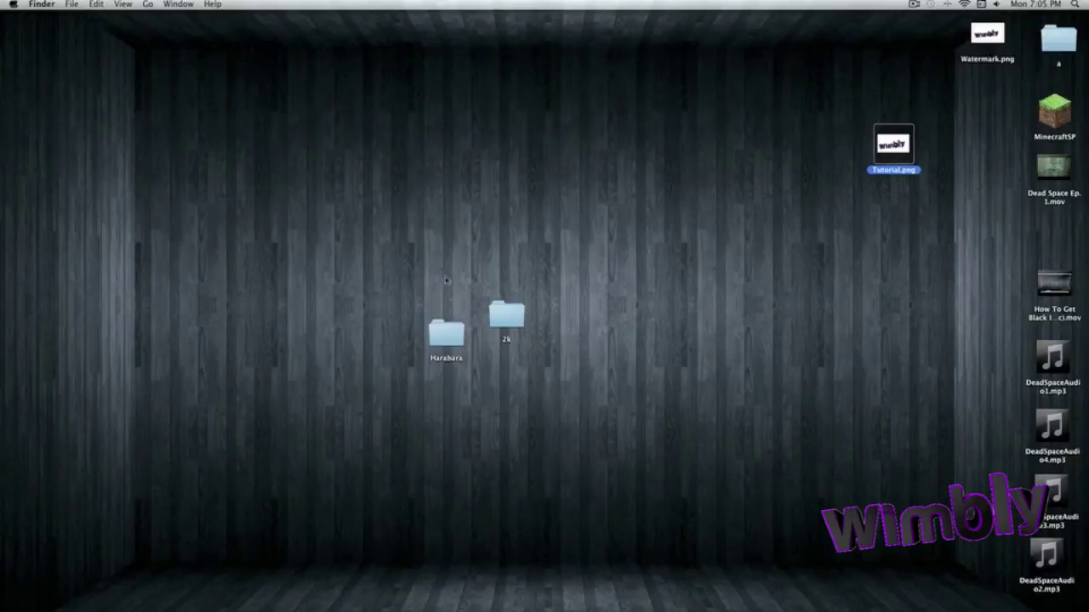
{"action": "left_click_drag", "start_coordinate": [974, 50], "coordinate": [196, 194]}
{"action": "double_click", "coordinate": [199, 192]}
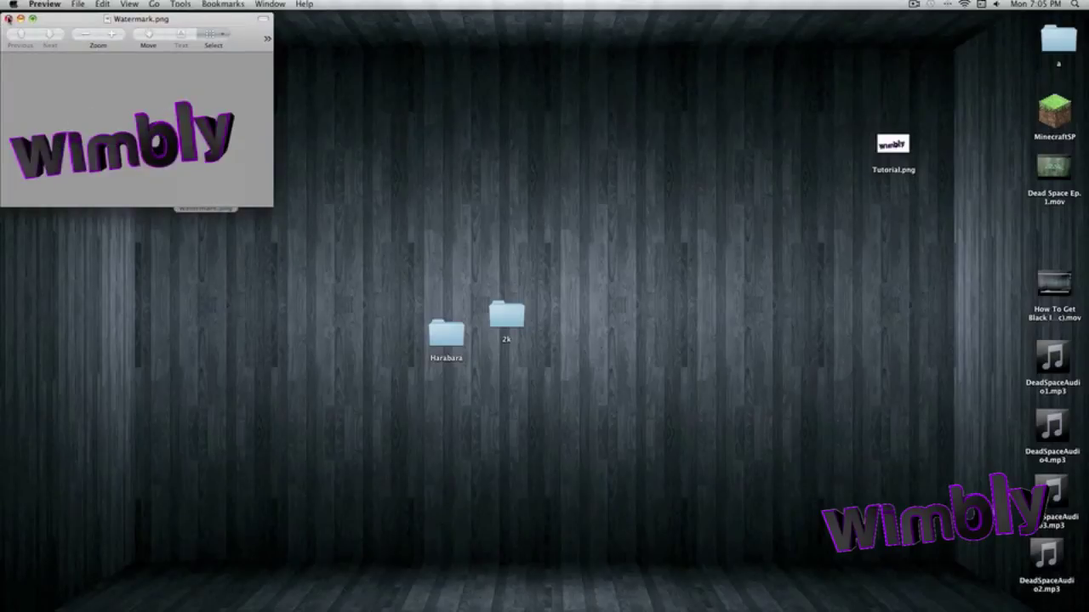
{"action": "left_click", "coordinate": [7, 18]}
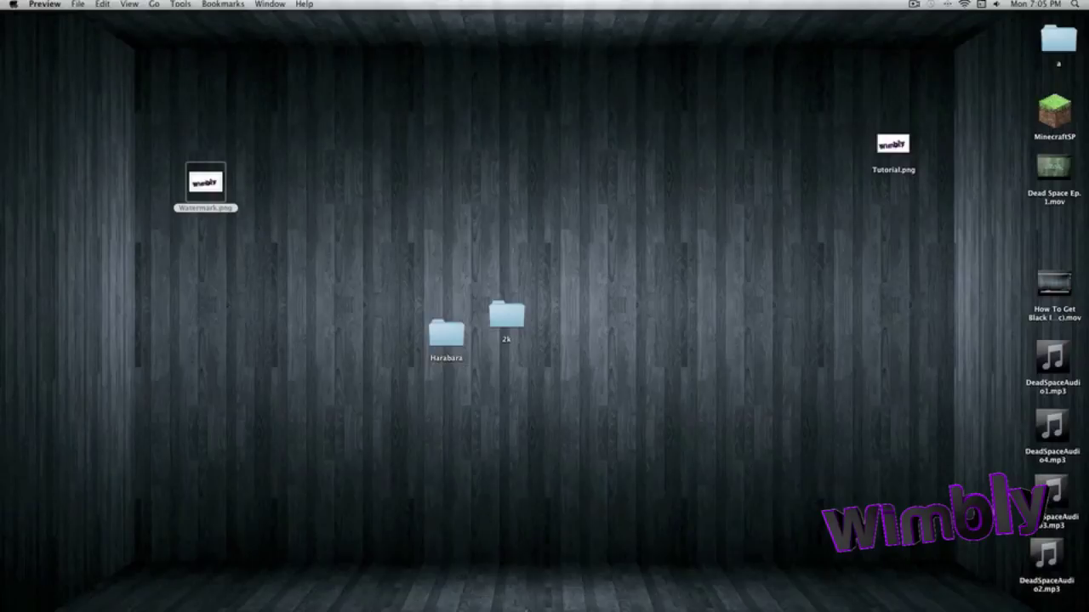
{"action": "left_click", "coordinate": [492, 595]}
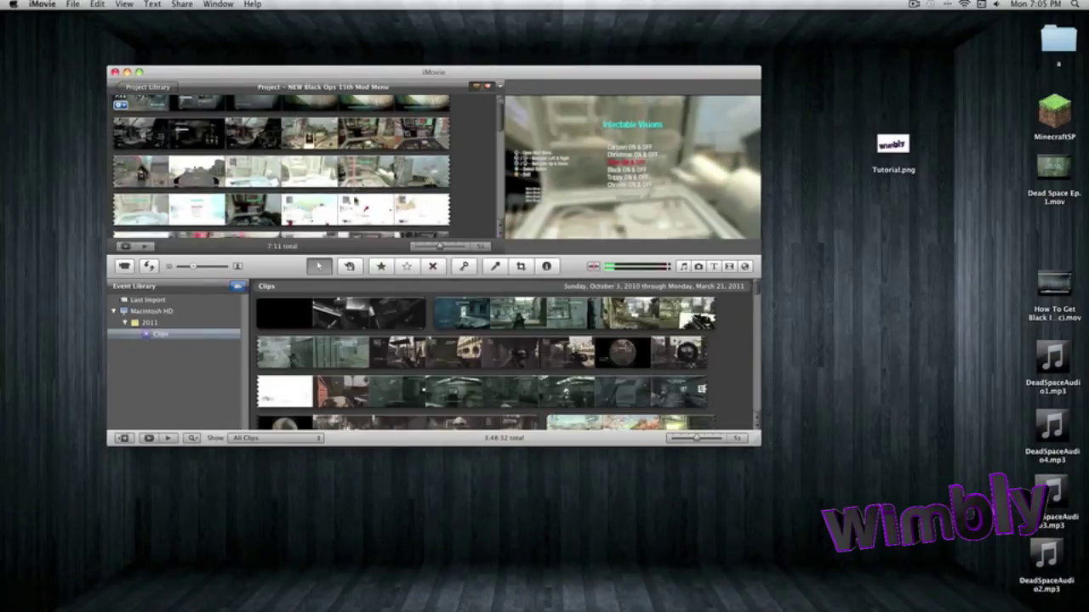
- Dismiss the Welcome to iMovie window to reveal the Black Ops mod menu project
{"action": "left_click", "coordinate": [671, 412]}
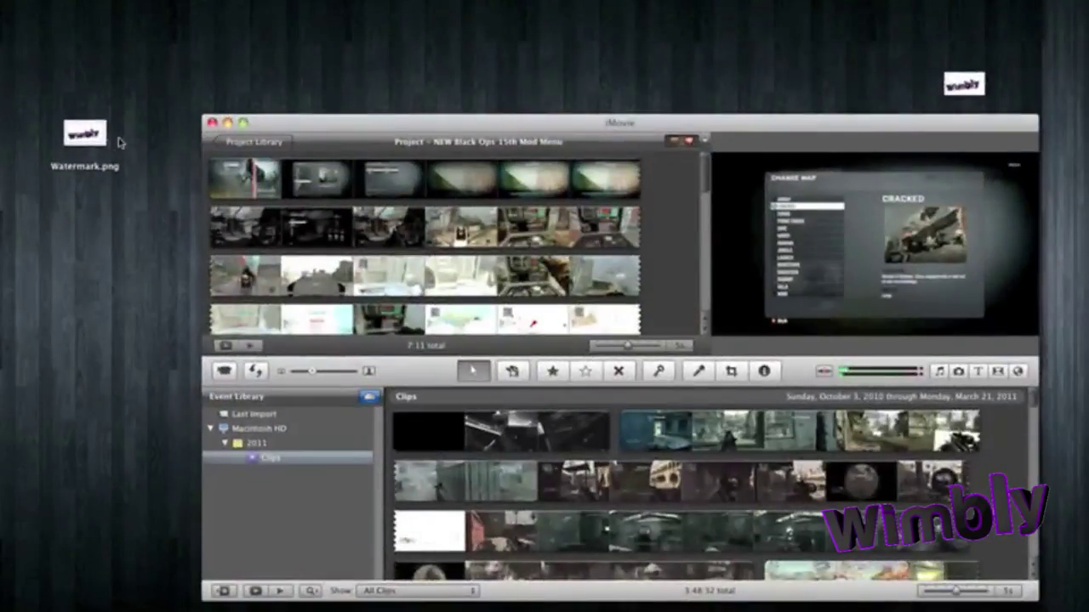
- Add Watermark.png to the first project clip as a picture-in-picture overlay
{"action": "left_click", "coordinate": [85, 144]}
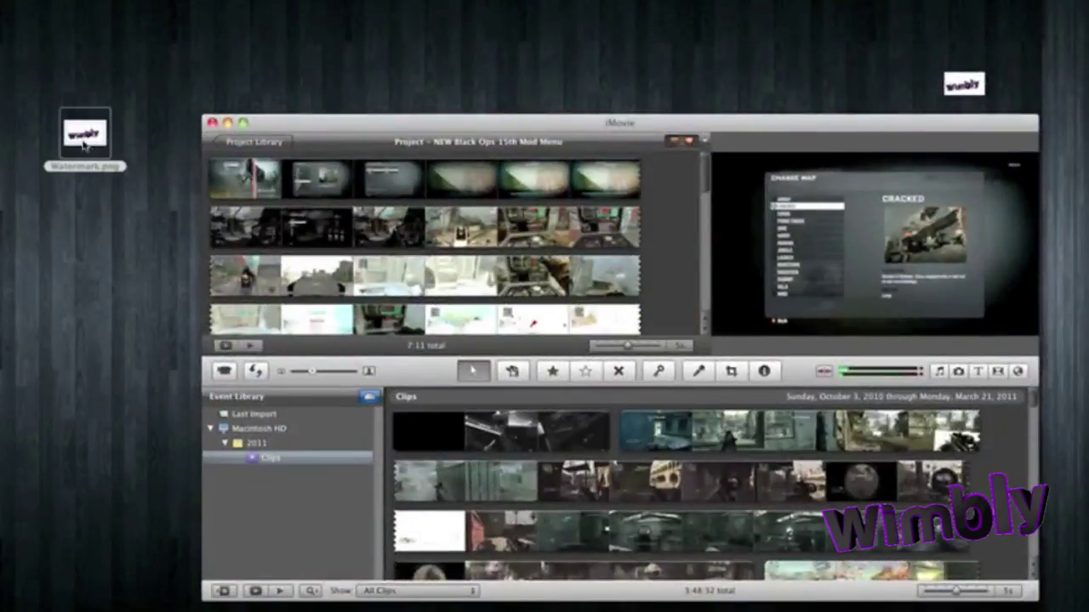
{"action": "left_click_drag", "start_coordinate": [85, 145], "coordinate": [308, 224]}
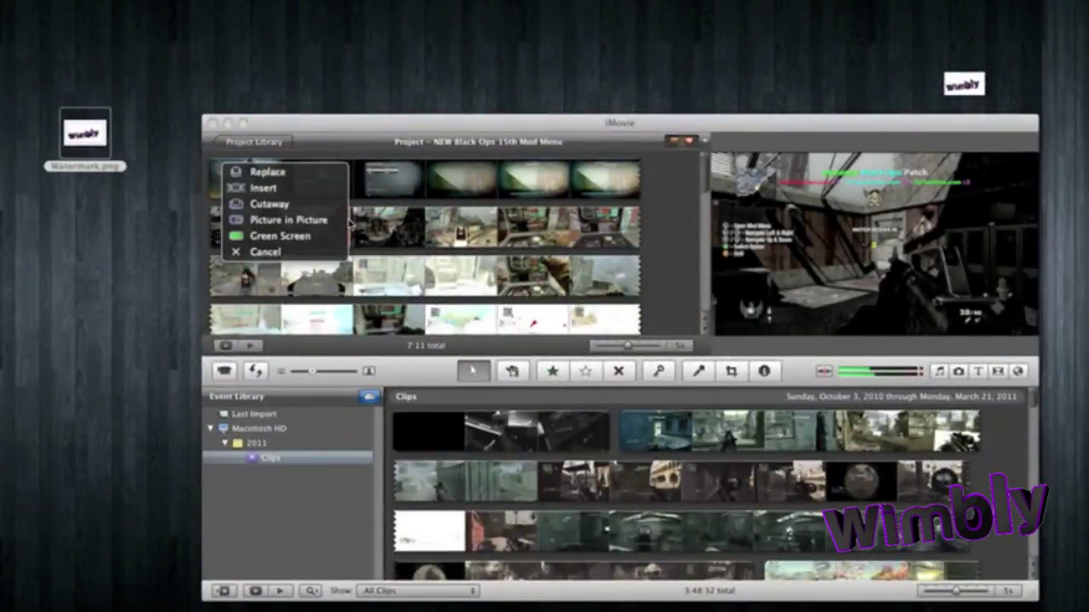
{"action": "left_click", "coordinate": [291, 223]}
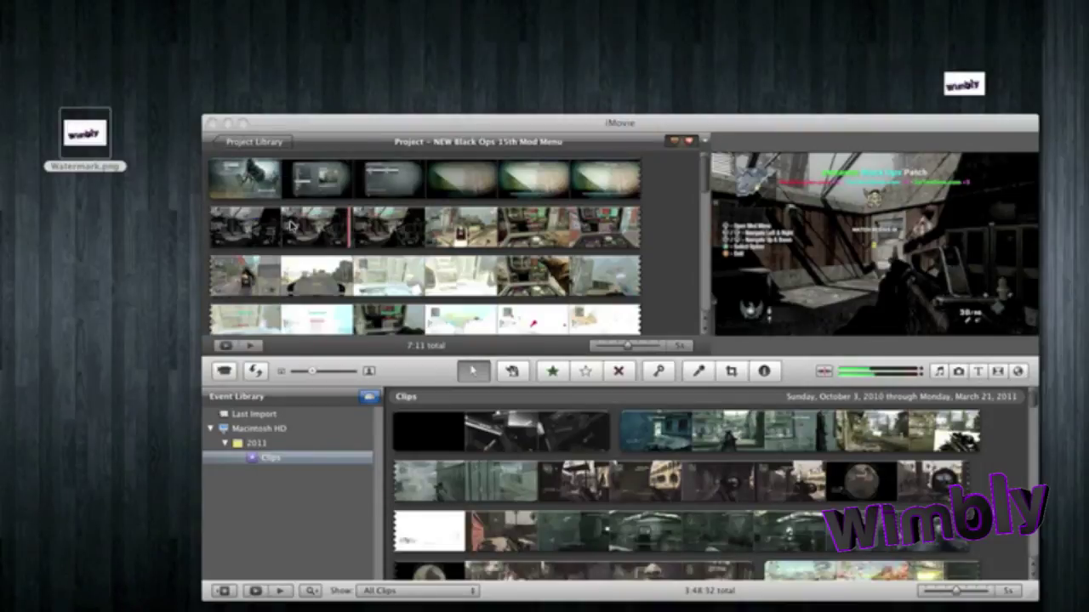
- Give the overlay an 80 duration, move it to the project start, and place it lower-right
{"action": "double_click", "coordinate": [368, 241]}
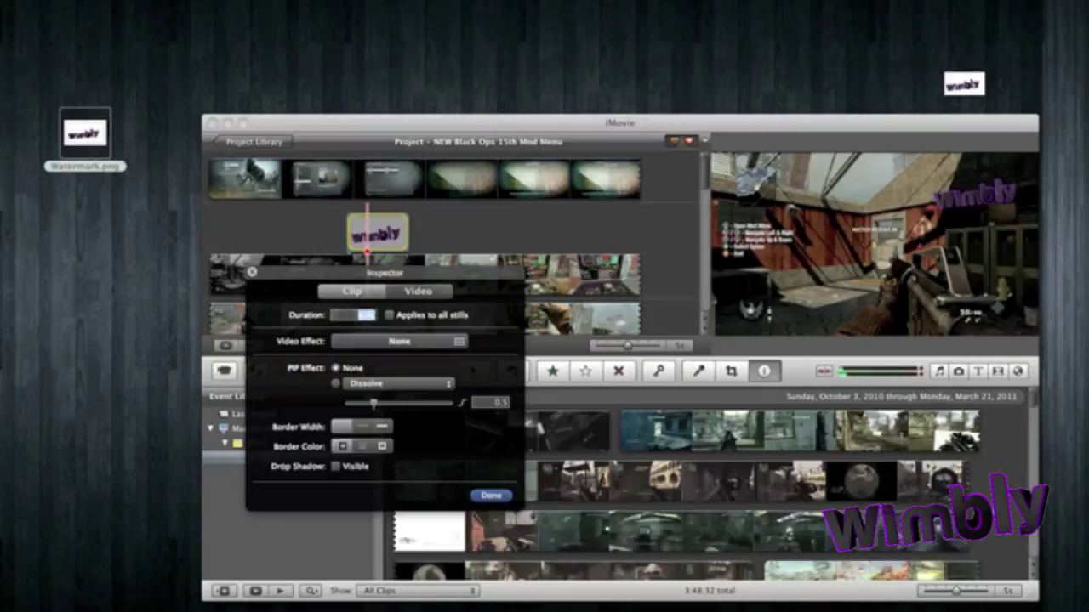
{"action": "type", "text": "800"}
{"action": "left_click", "coordinate": [492, 499]}
{"action": "left_click", "coordinate": [491, 496]}
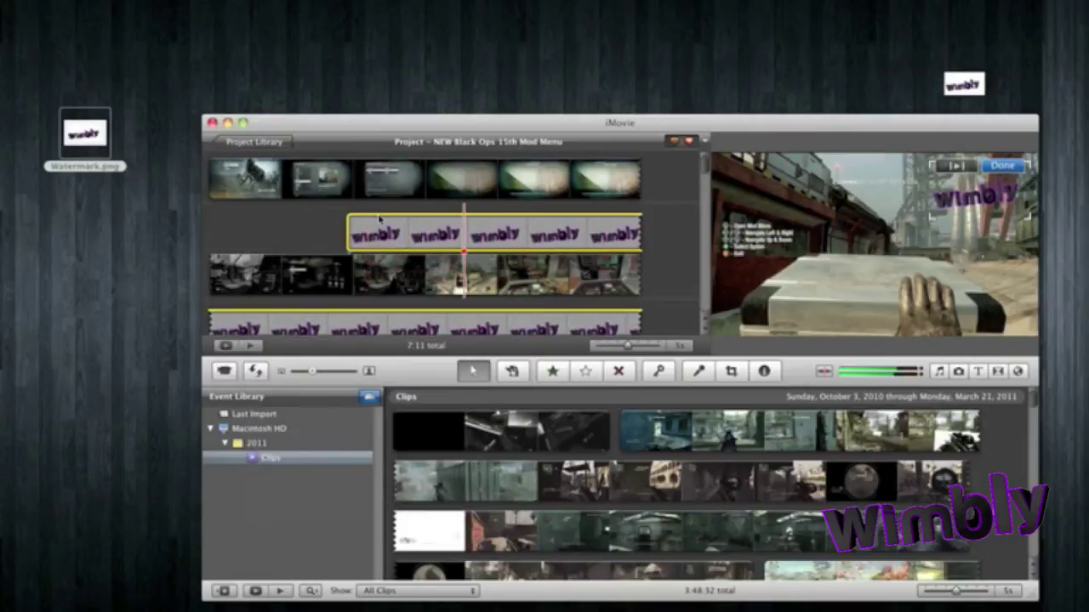
{"action": "left_click_drag", "start_coordinate": [379, 218], "coordinate": [225, 157]}
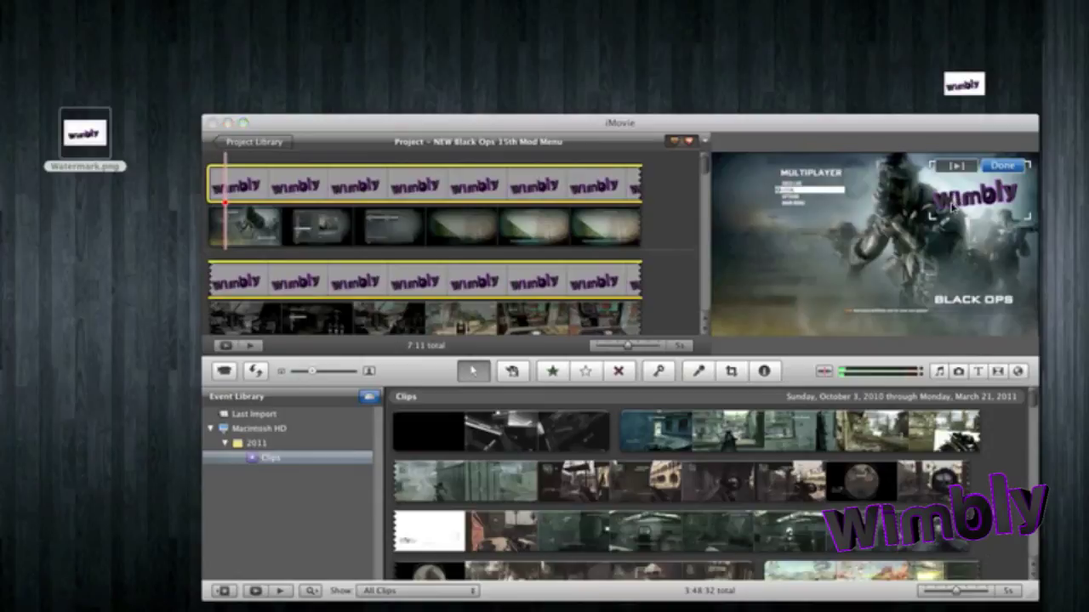
{"action": "left_click_drag", "start_coordinate": [941, 224], "coordinate": [937, 326]}
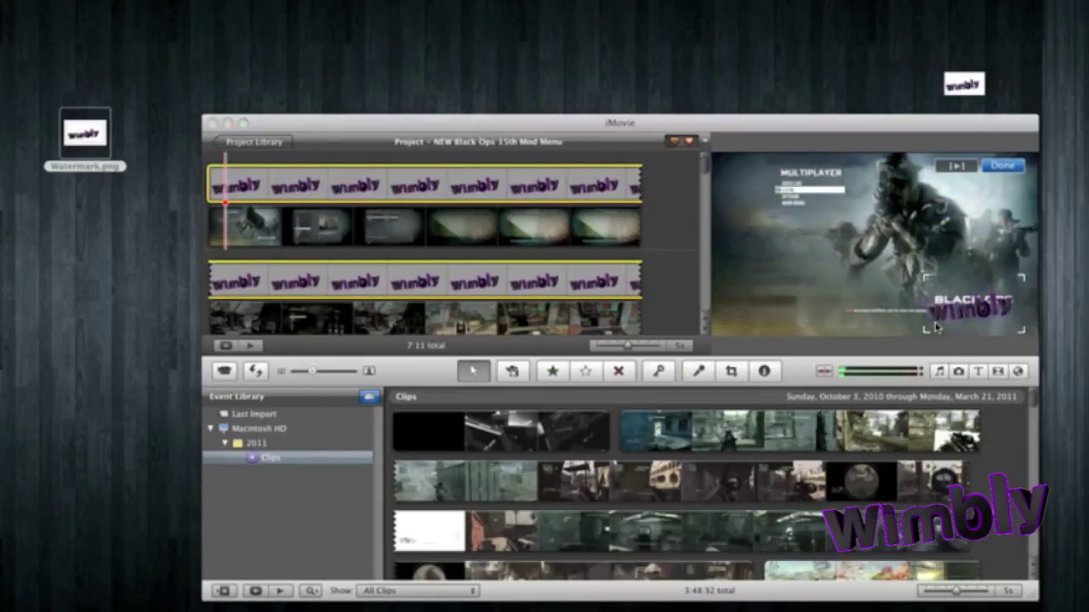
- Confirm the watermark position, return to the Project Library, and close the iMovie window
{"action": "left_click", "coordinate": [991, 166]}
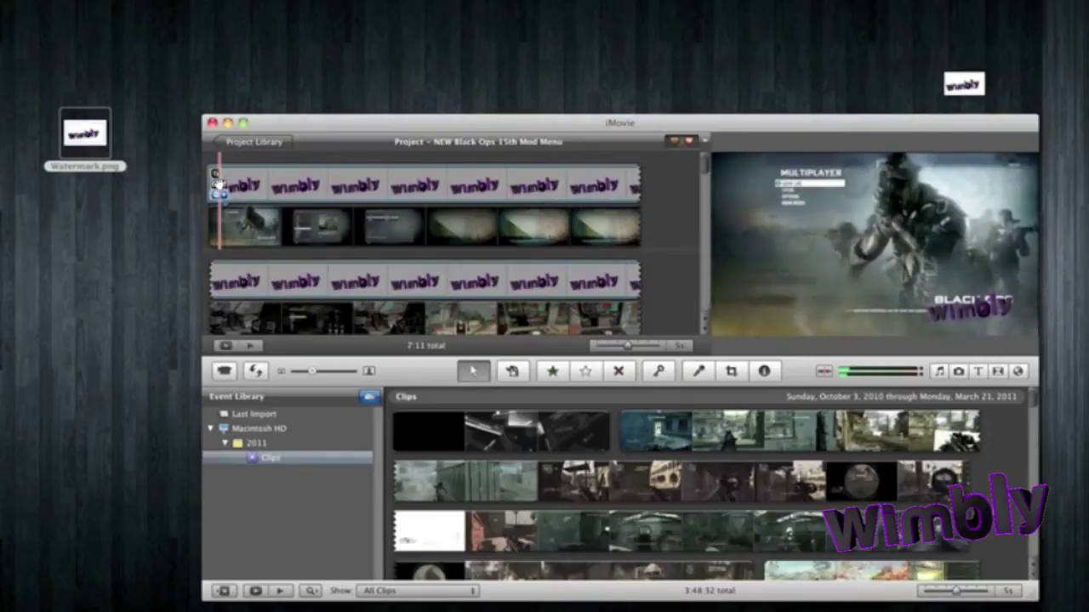
{"action": "scroll", "coordinate": [416, 206], "scroll_direction": "down", "scroll_amount": 5}
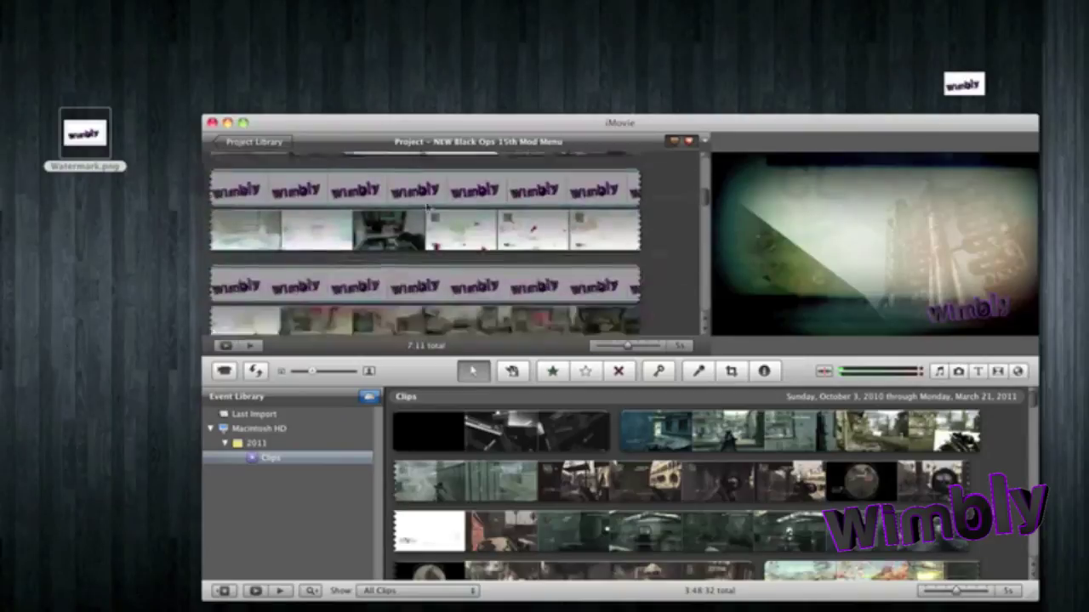
{"action": "scroll", "coordinate": [427, 206], "scroll_direction": "up", "scroll_amount": 2}
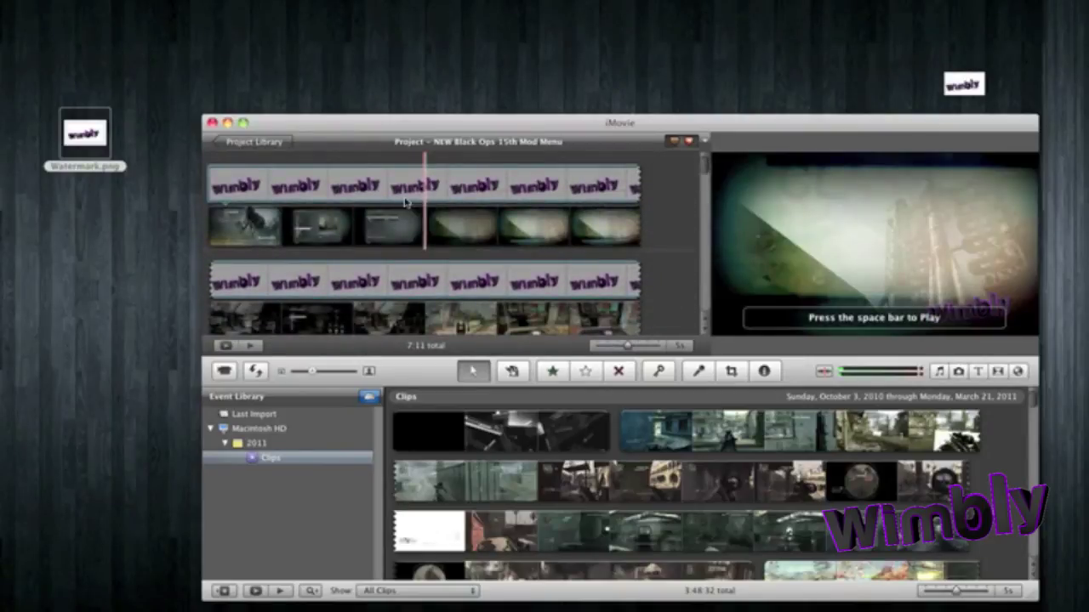
{"action": "left_click", "coordinate": [219, 144]}
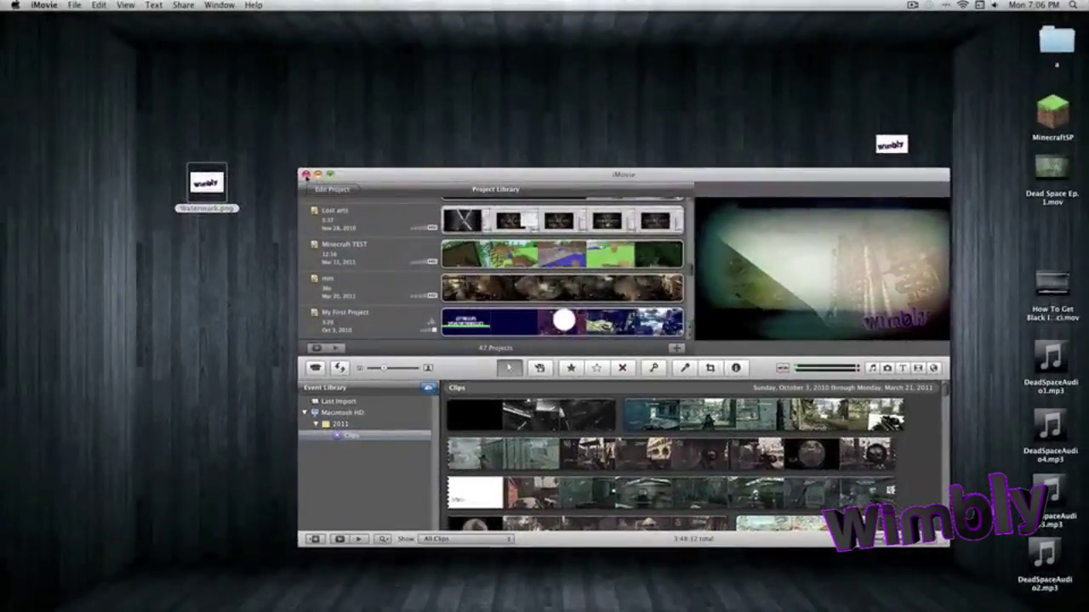
{"action": "left_click", "coordinate": [305, 174]}
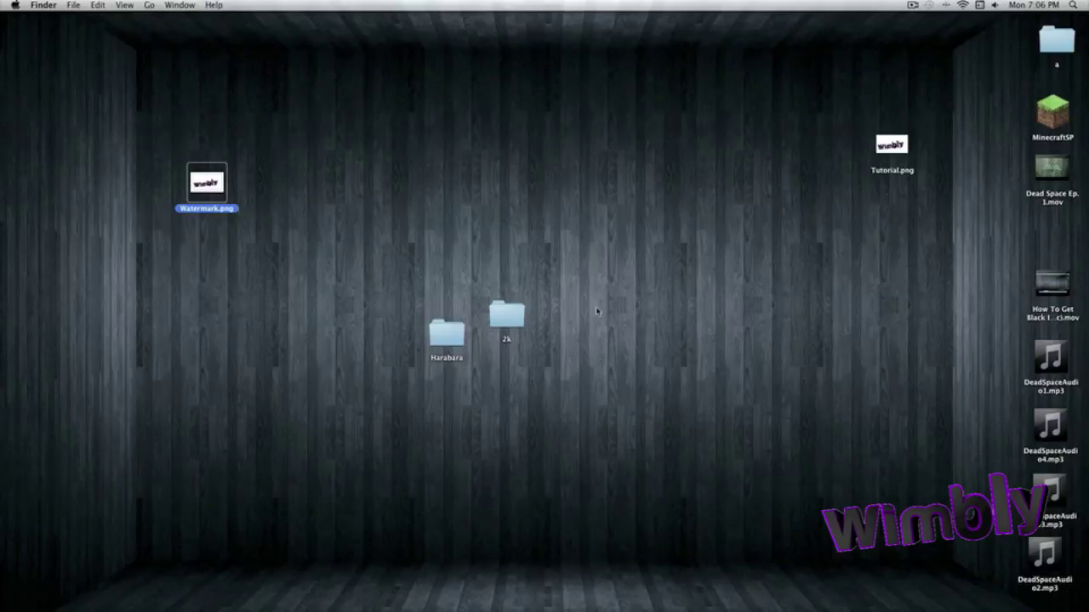
- Deselect Watermark.png and bring the minimized Tutorial.png Photoshop document back from the Dock
{"action": "left_click", "coordinate": [608, 242]}
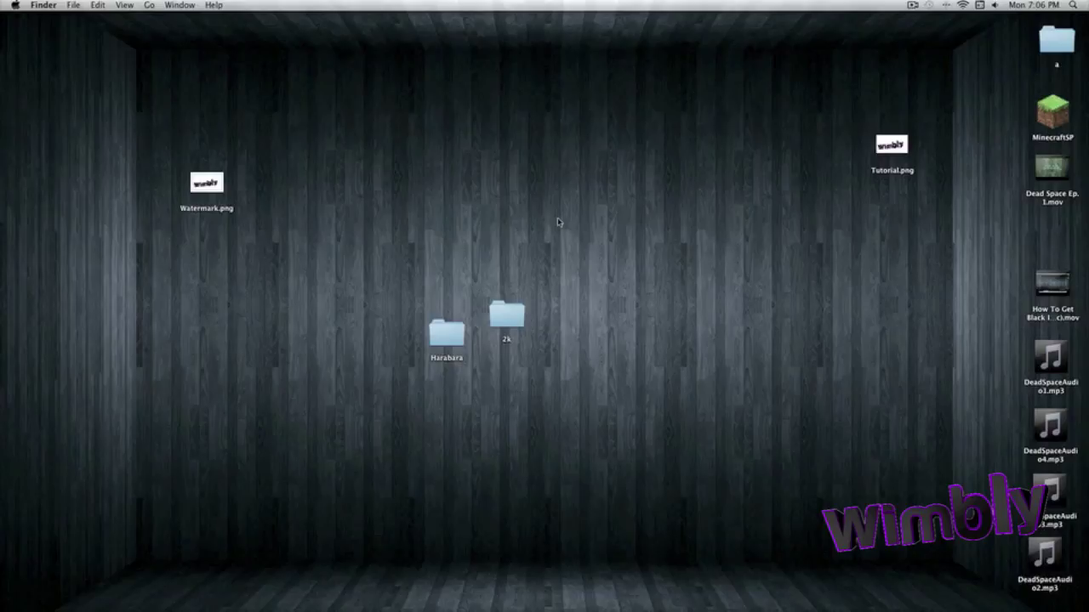
{"action": "mouse_move", "coordinate": [935, 599]}
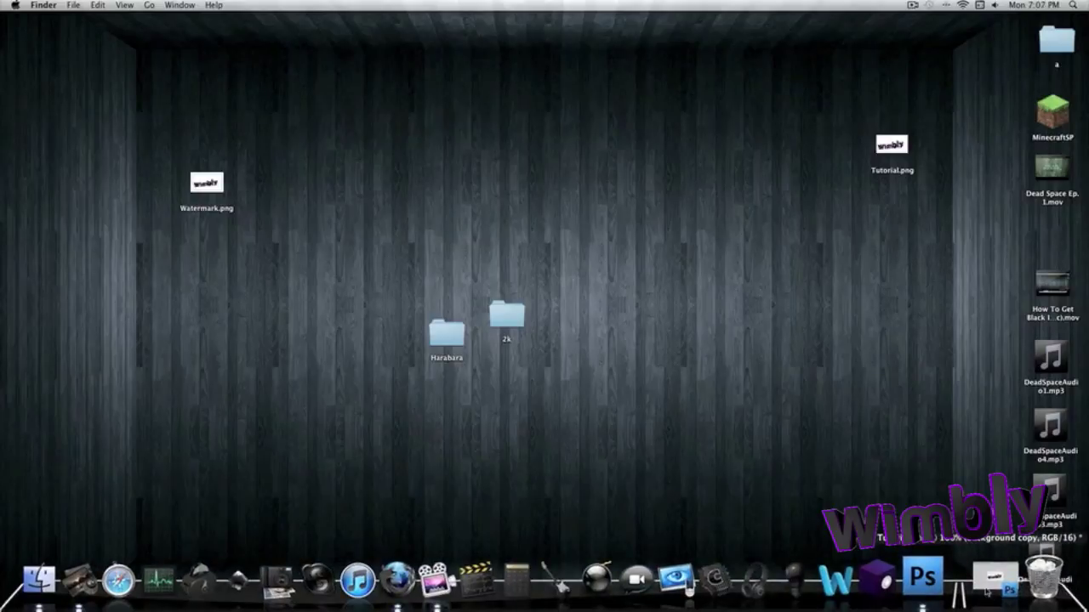
{"action": "left_click", "coordinate": [994, 580]}
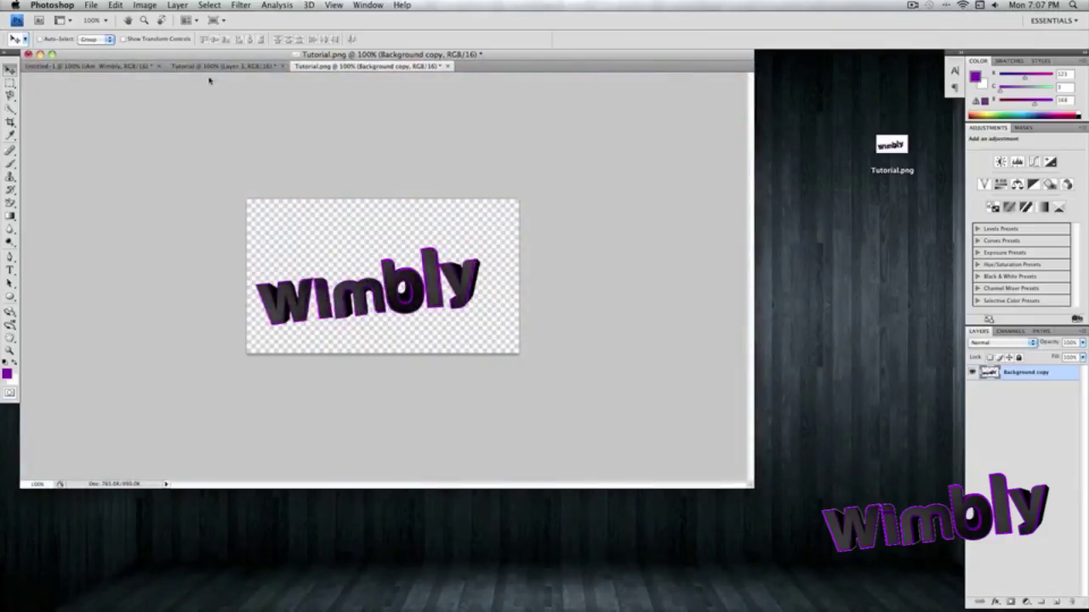
- View the Untitled-1 iAm Wimbly document, then minimize Photoshop back to the desktop
{"action": "left_click", "coordinate": [64, 65]}
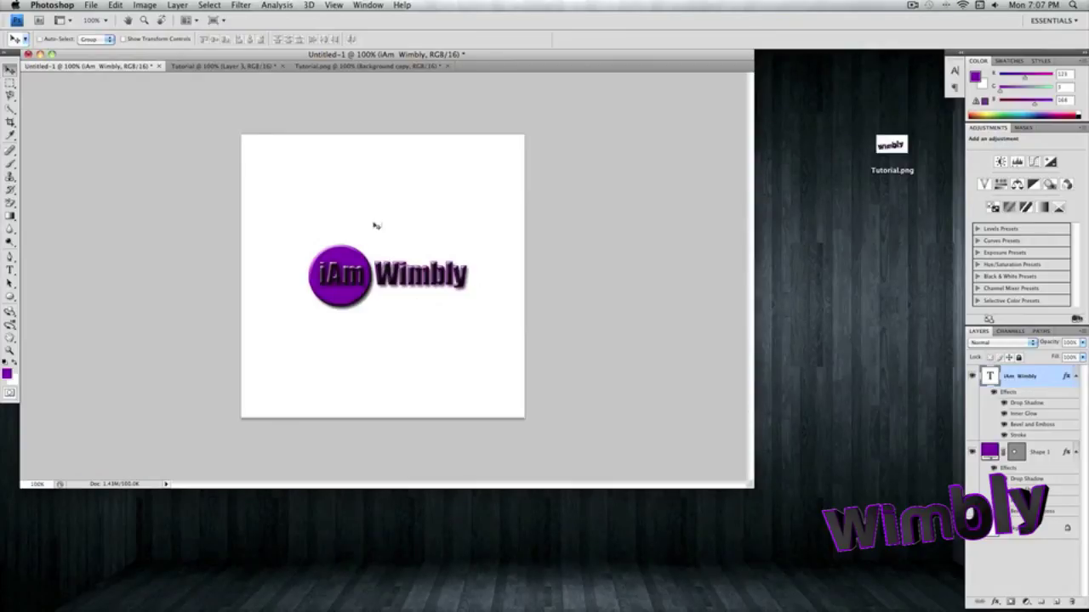
{"action": "left_click", "coordinate": [39, 55]}
{"action": "left_click", "coordinate": [272, 153]}
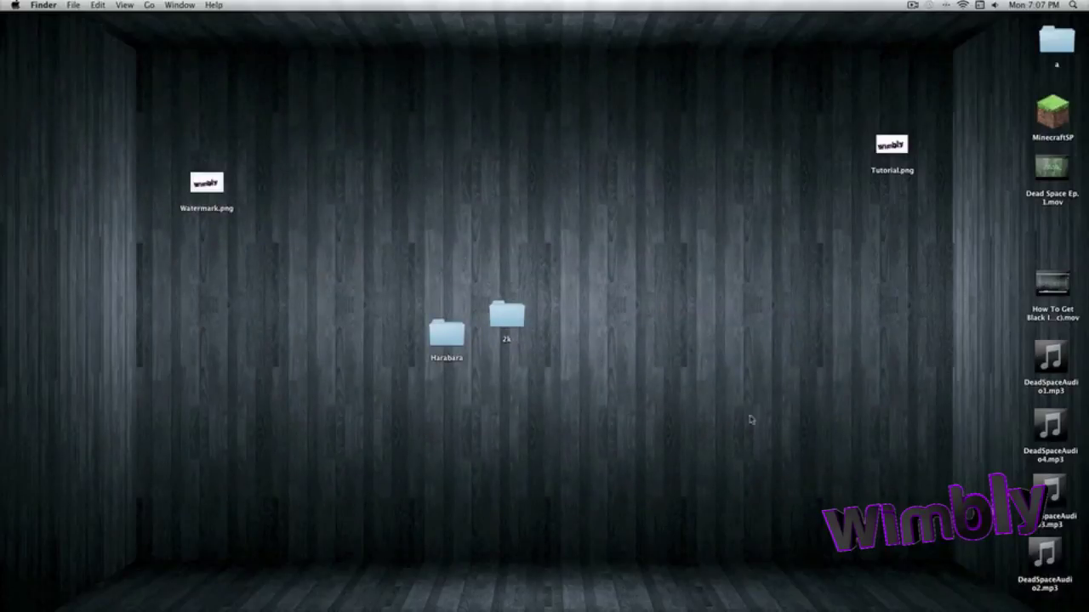